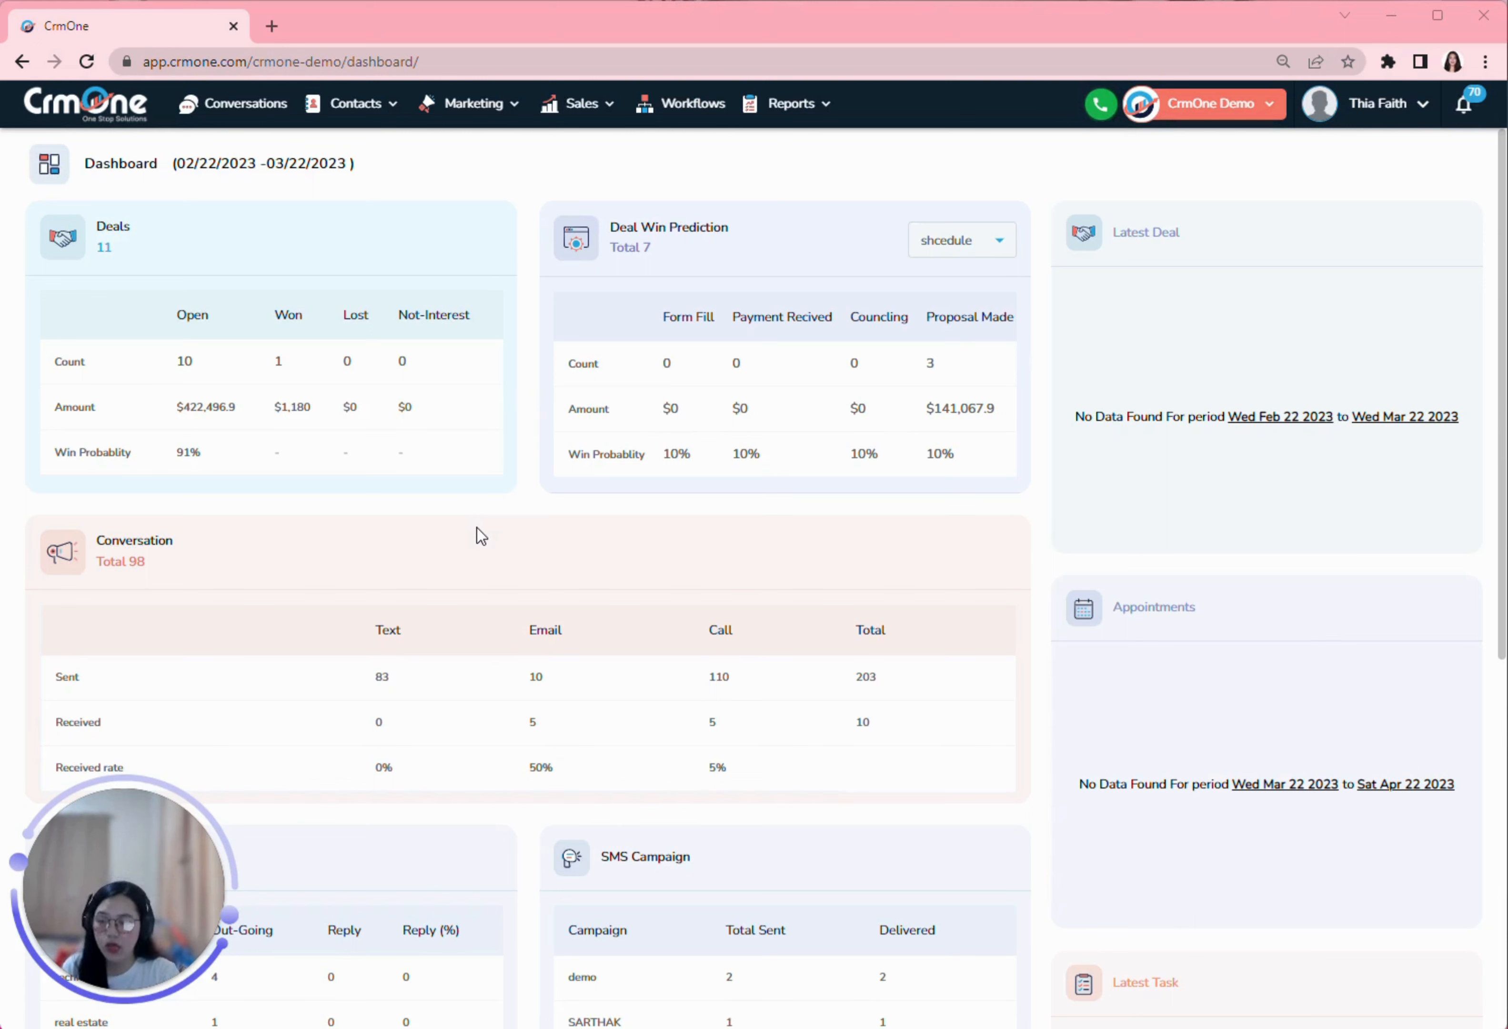
# Step: Open the Form Builder from the marketing tools and start creating a new form
pyautogui.click(475, 105)
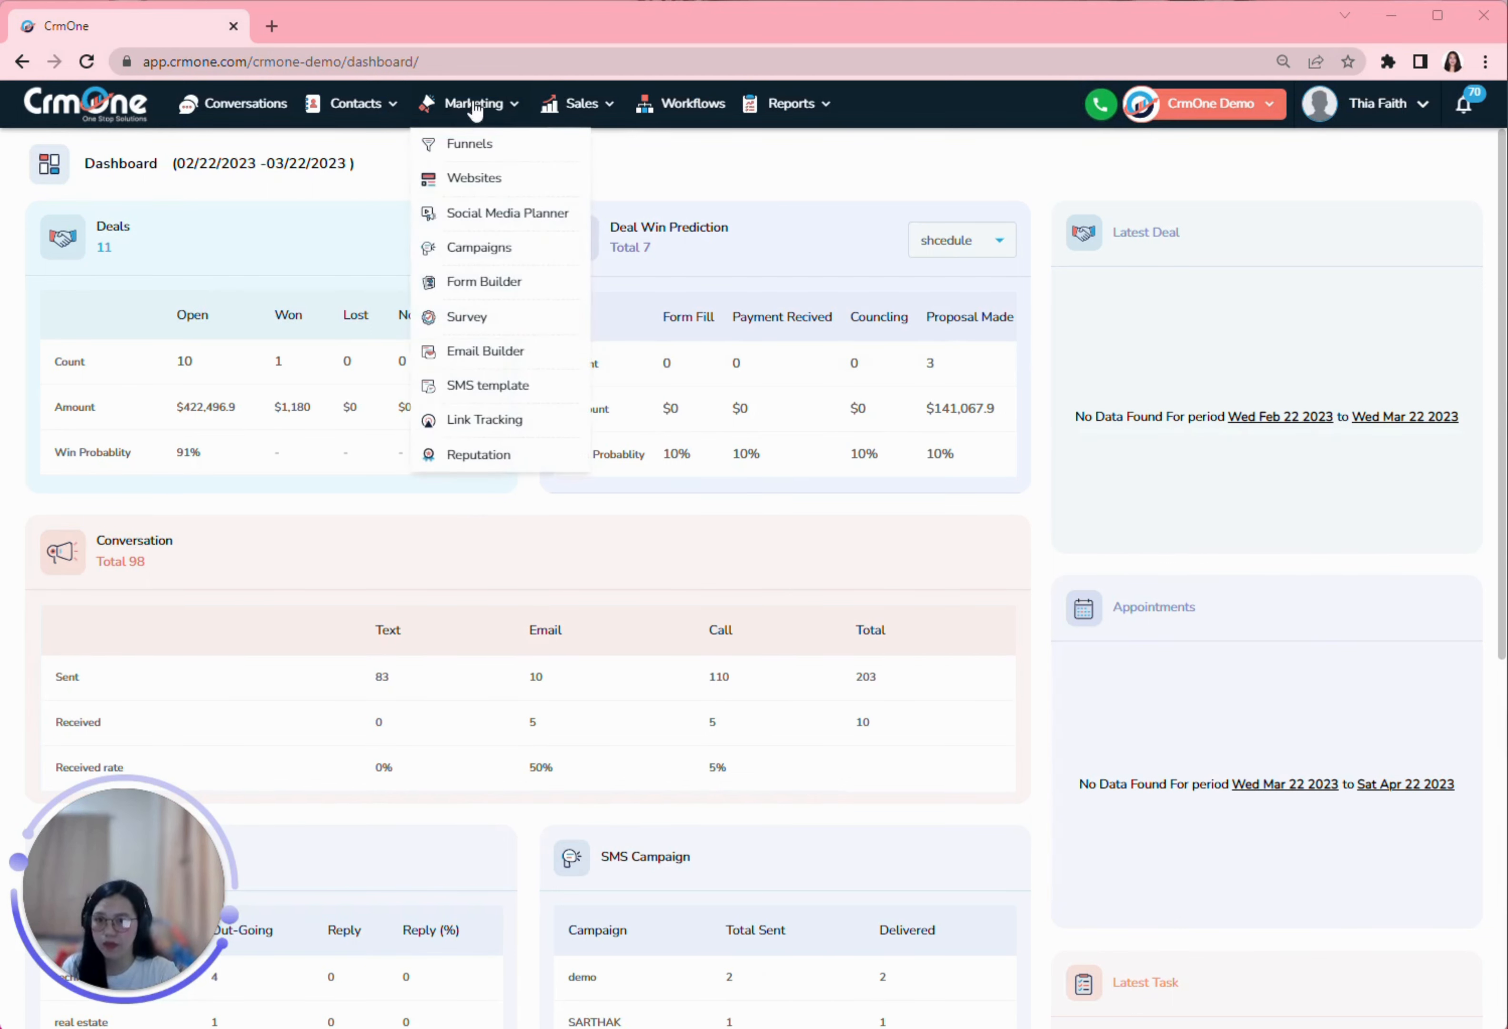
pyautogui.click(473, 289)
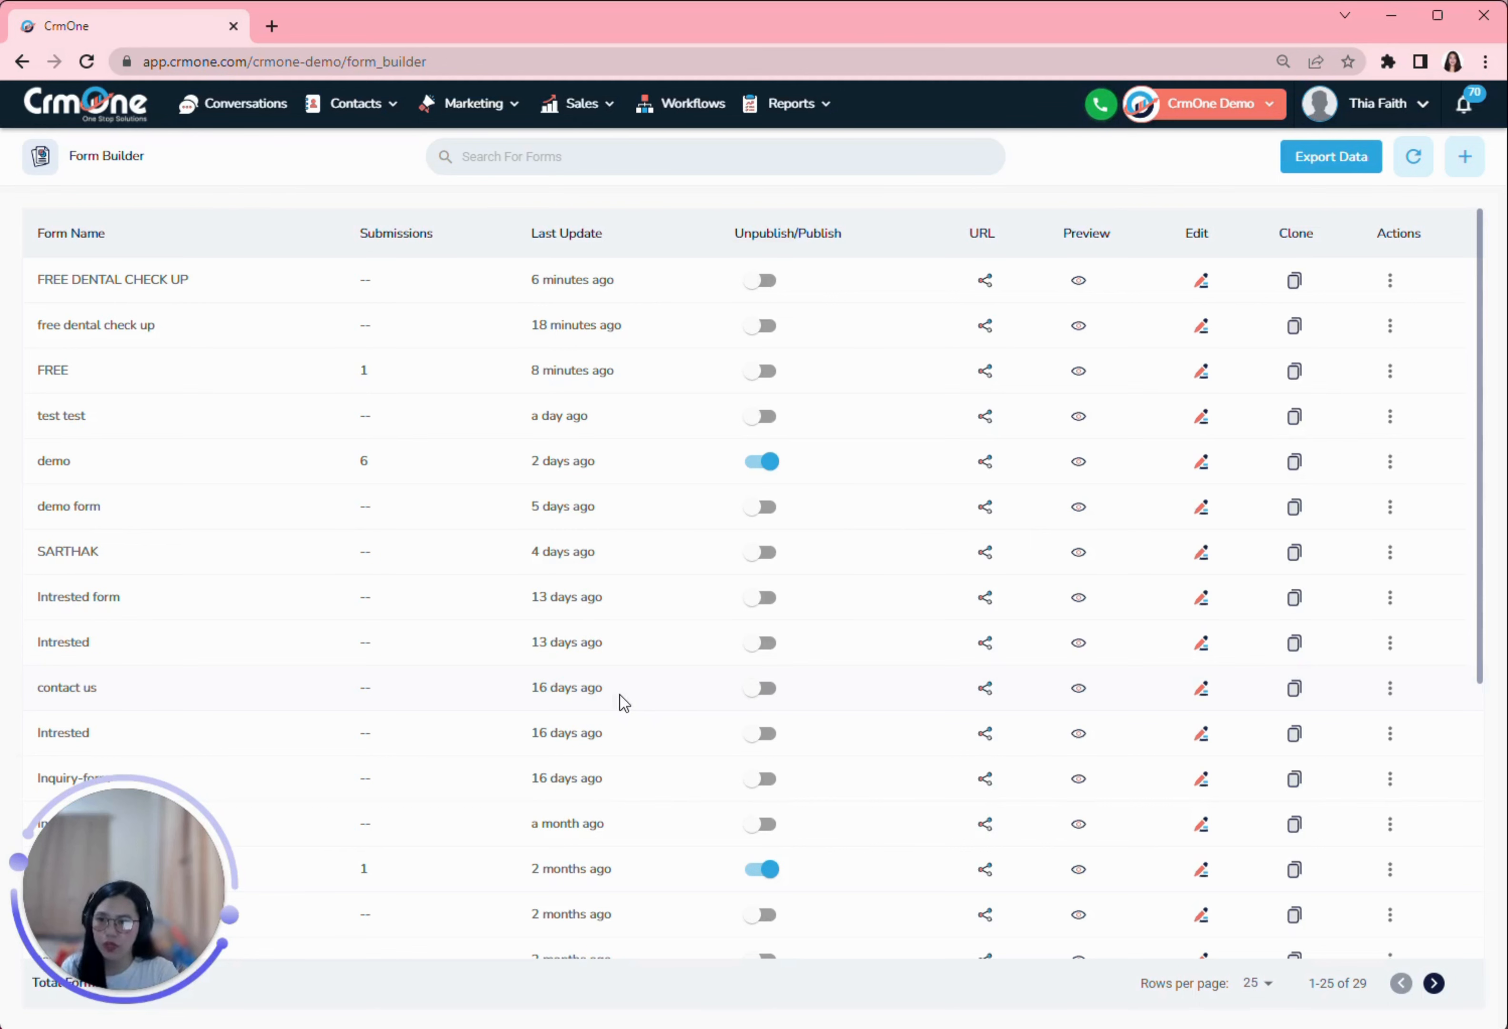
pyautogui.click(1465, 157)
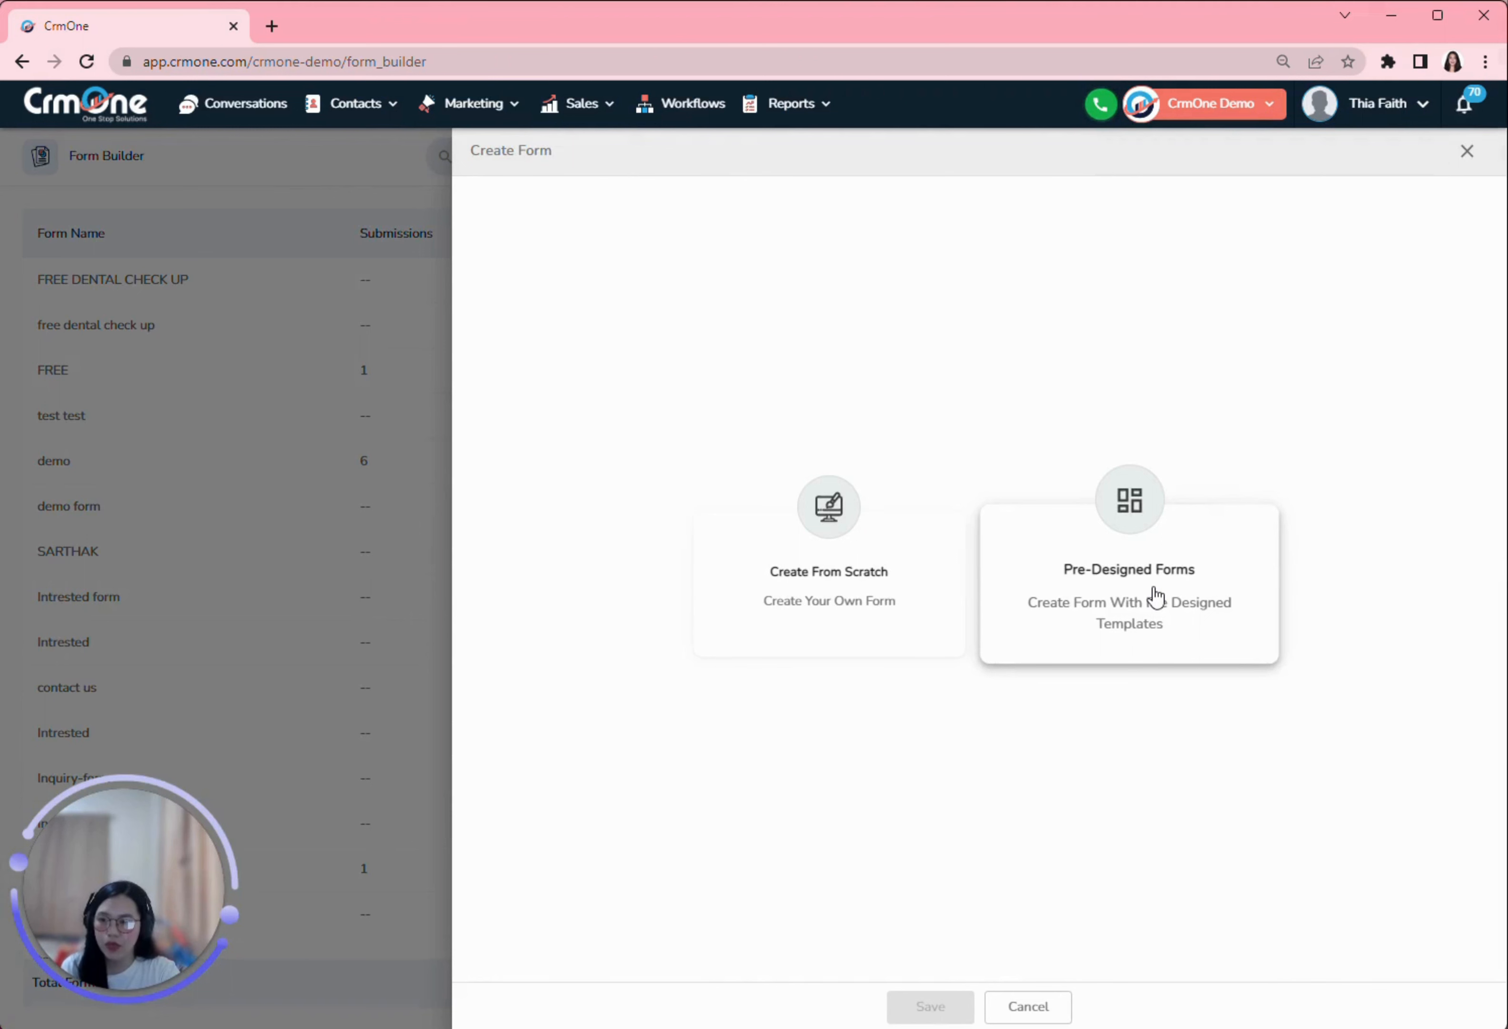
# Step: View the pre-designed form themes, back out, and create a form from scratch named FREE DENTAL CHECK UP
pyautogui.click(1142, 594)
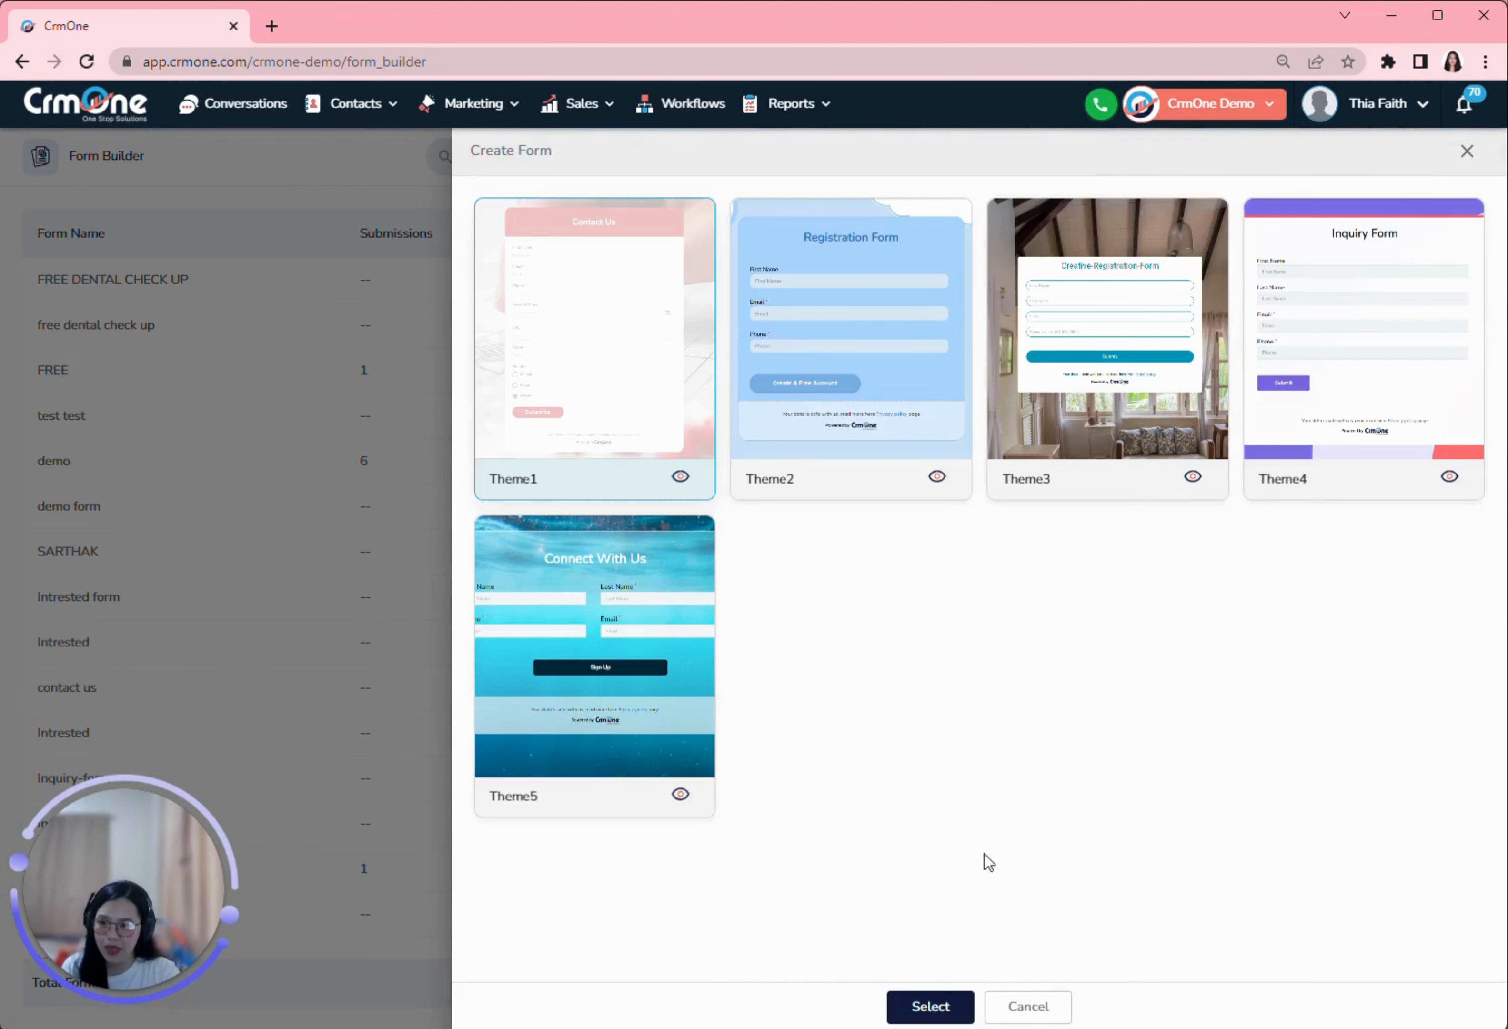
pyautogui.click(1018, 1006)
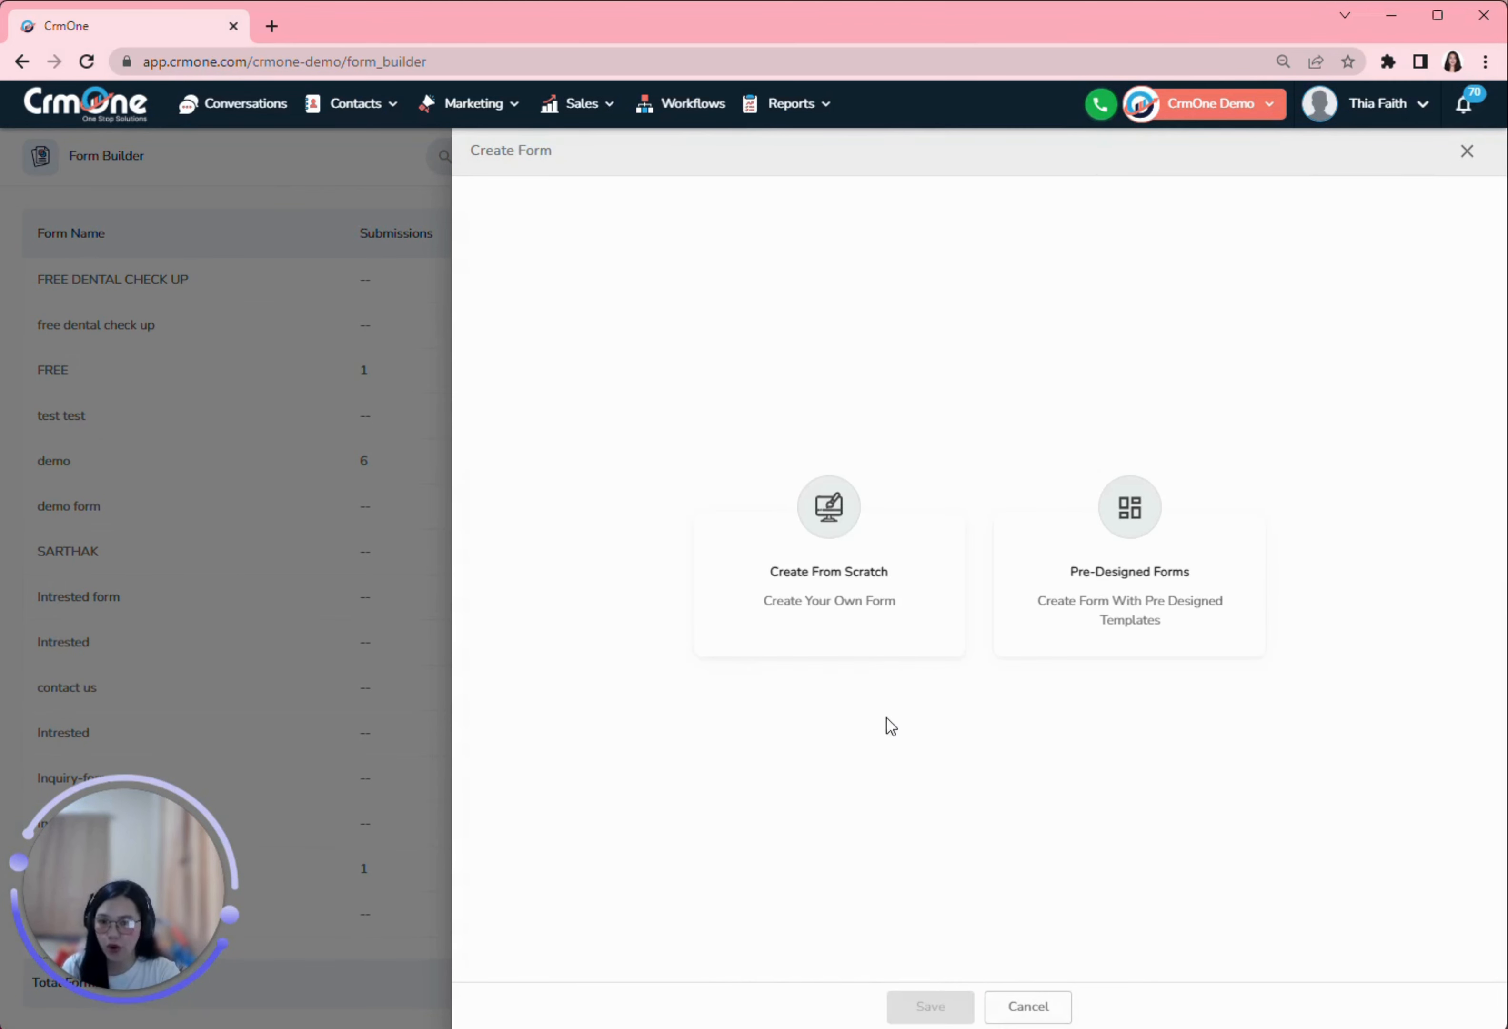
pyautogui.click(826, 568)
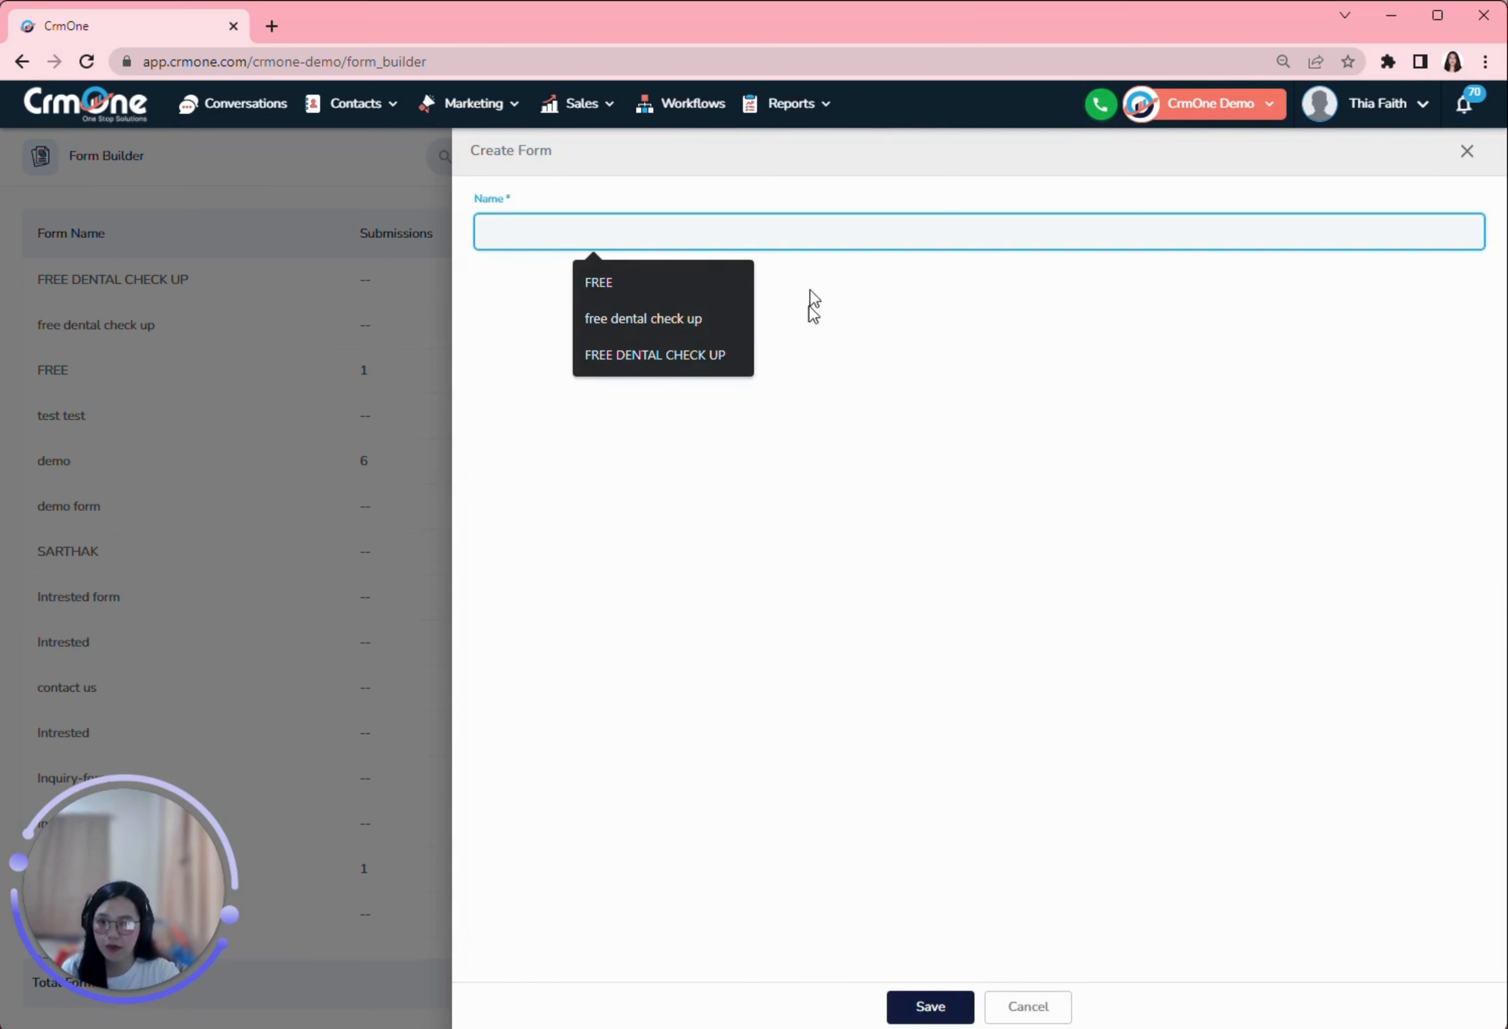
pyautogui.click(662, 355)
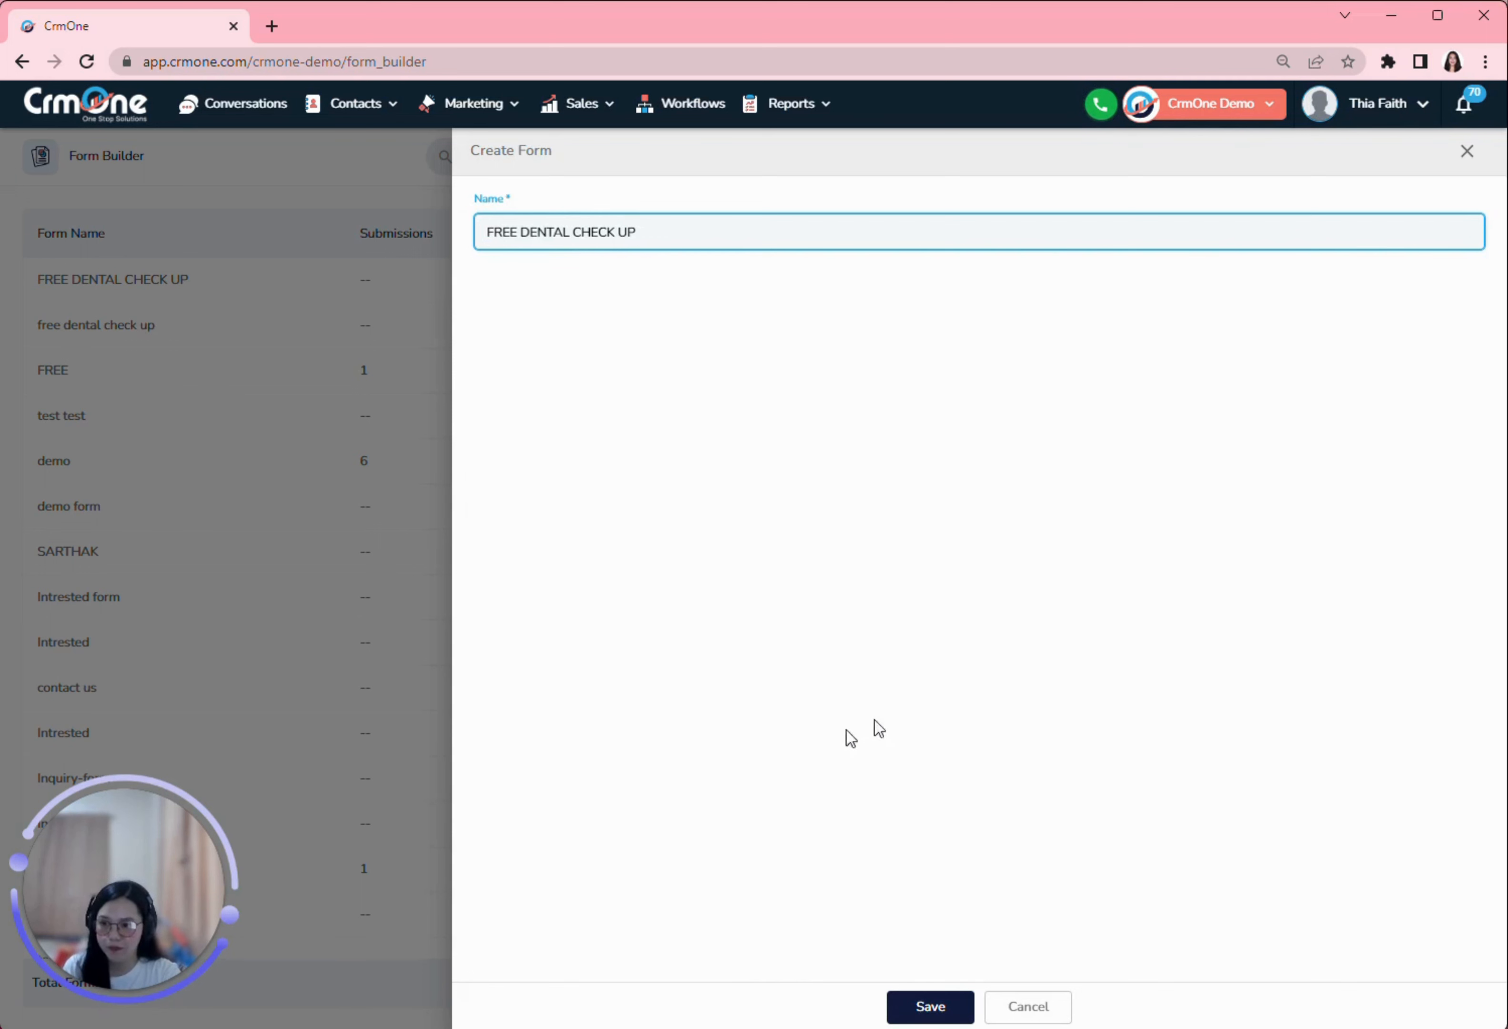
pyautogui.click(929, 1009)
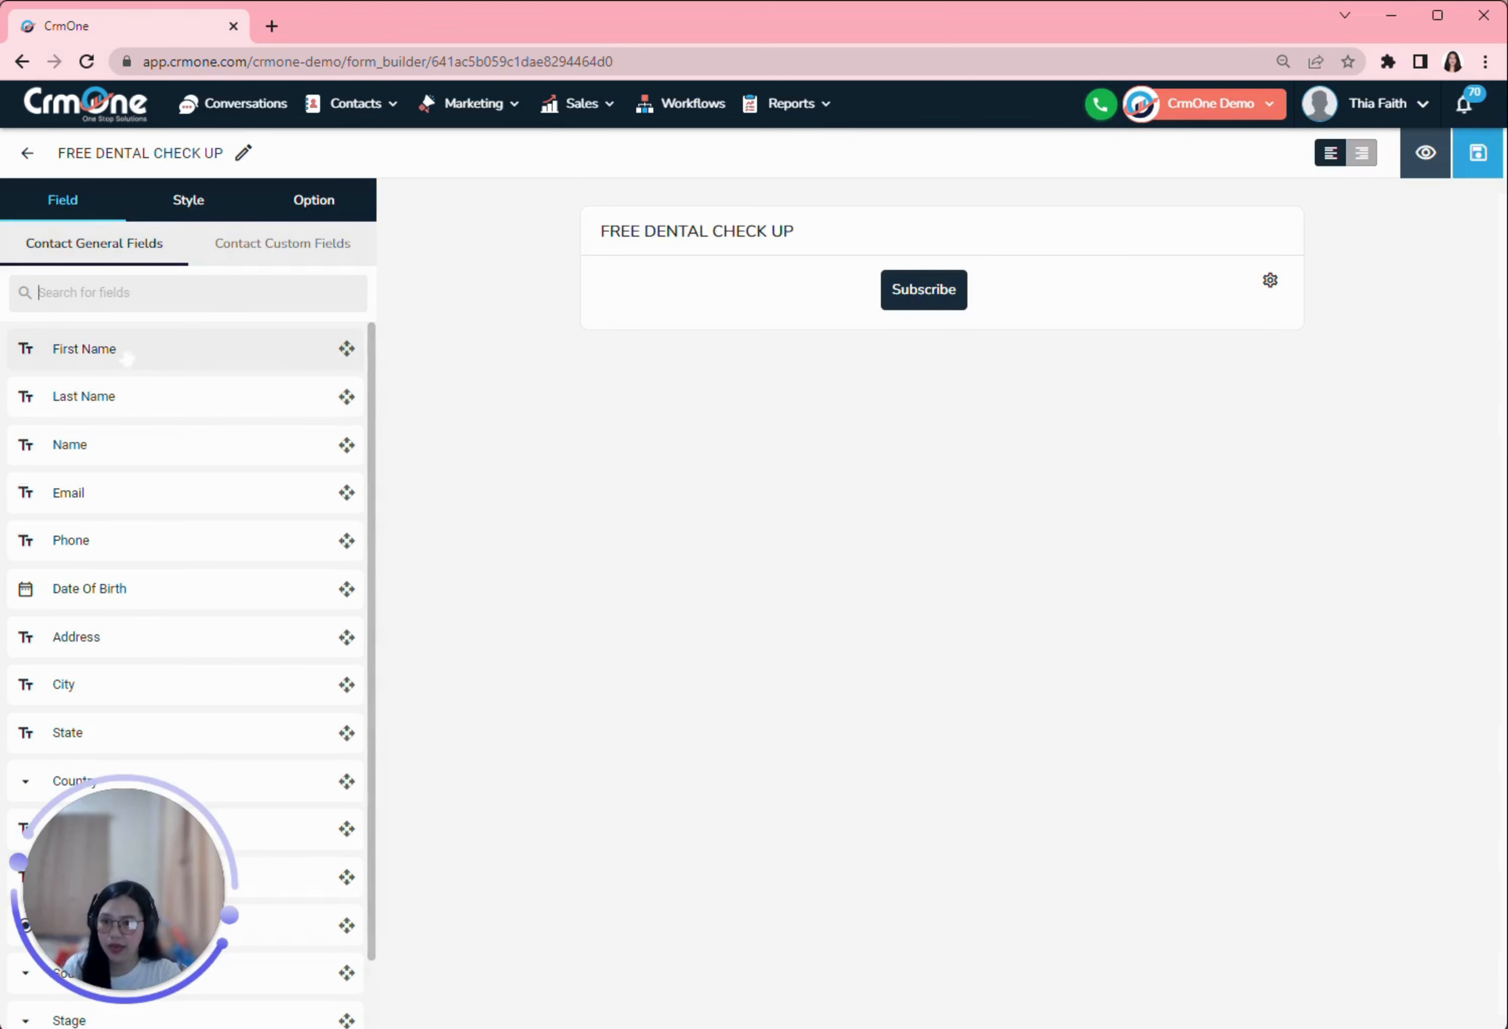
# Step: Add the First Name, Last Name, Email and Phone general fields to the form
pyautogui.moveTo(128, 358); pyautogui.dragTo(700, 320)
pyautogui.moveTo(141, 358); pyautogui.dragTo(832, 282)
pyautogui.moveTo(139, 405); pyautogui.dragTo(689, 394)
pyautogui.moveTo(101, 495); pyautogui.dragTo(679, 443)
pyautogui.moveTo(184, 541); pyautogui.dragTo(666, 426)
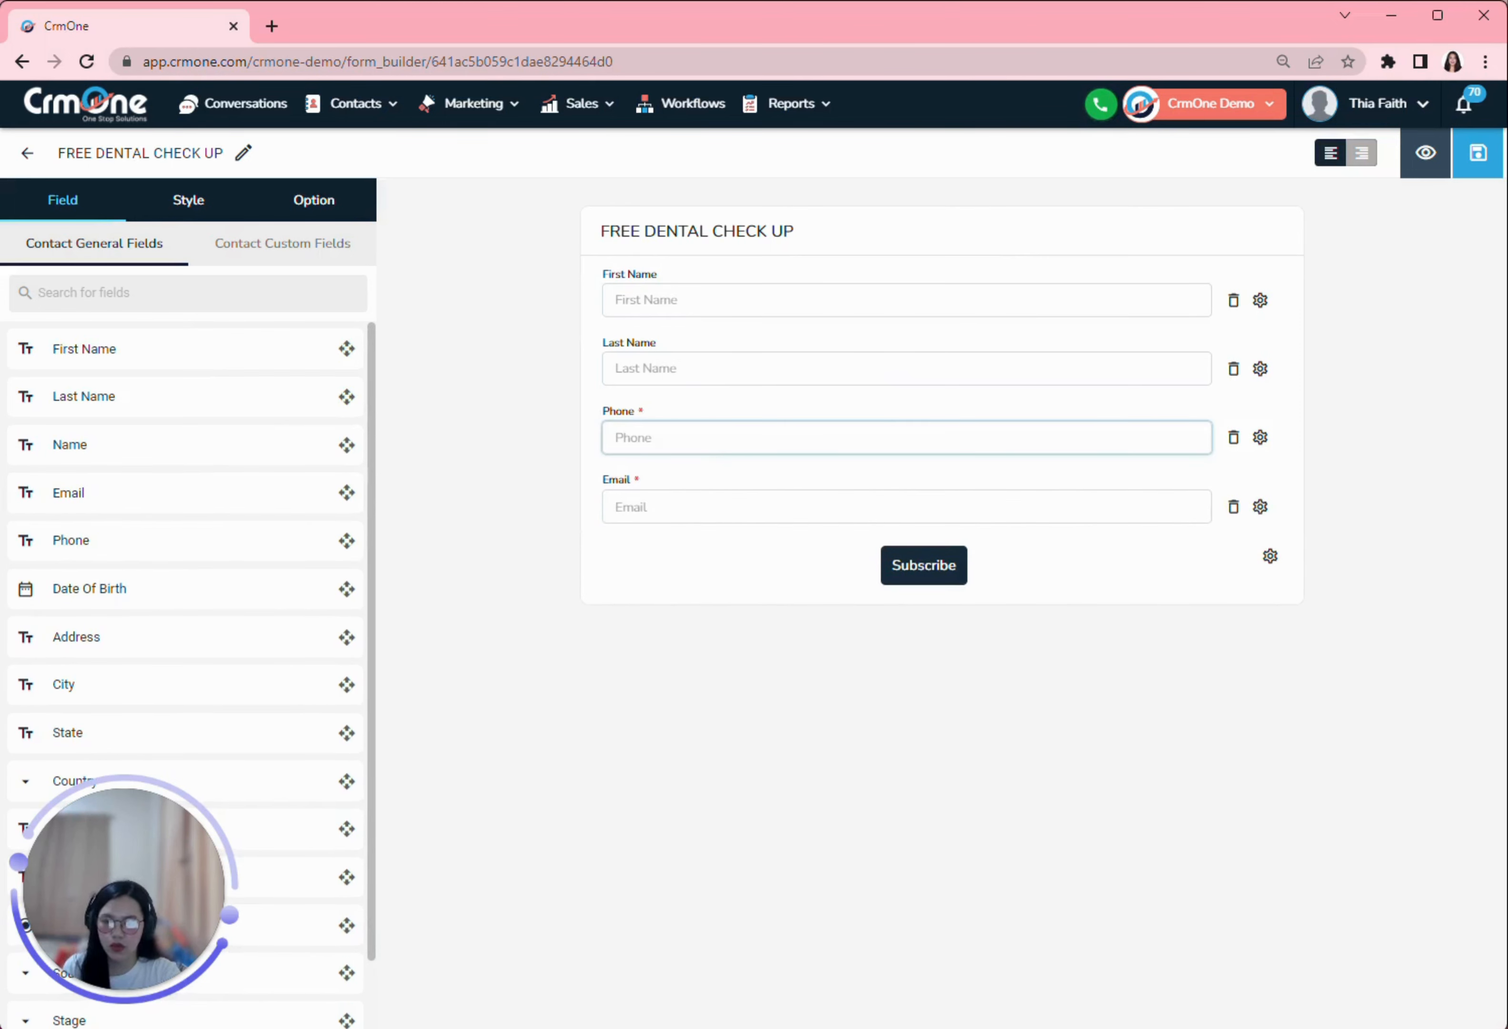
# Step: Delete the Phone field above Email and add a Phone field again below Email
pyautogui.click(1233, 438)
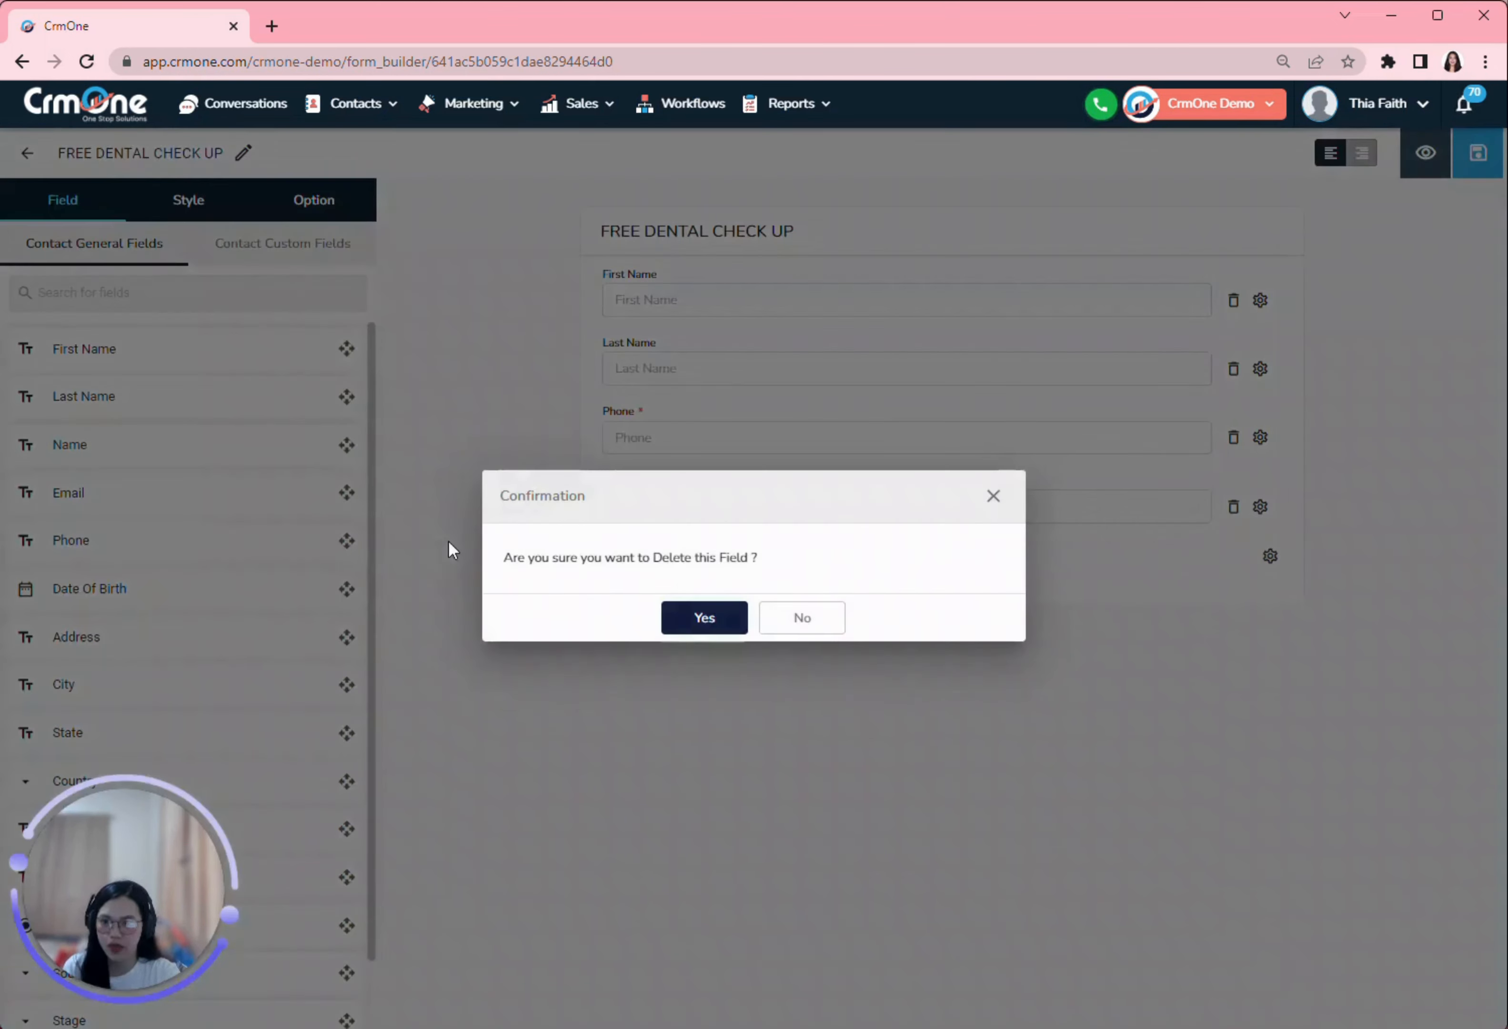
pyautogui.click(698, 620)
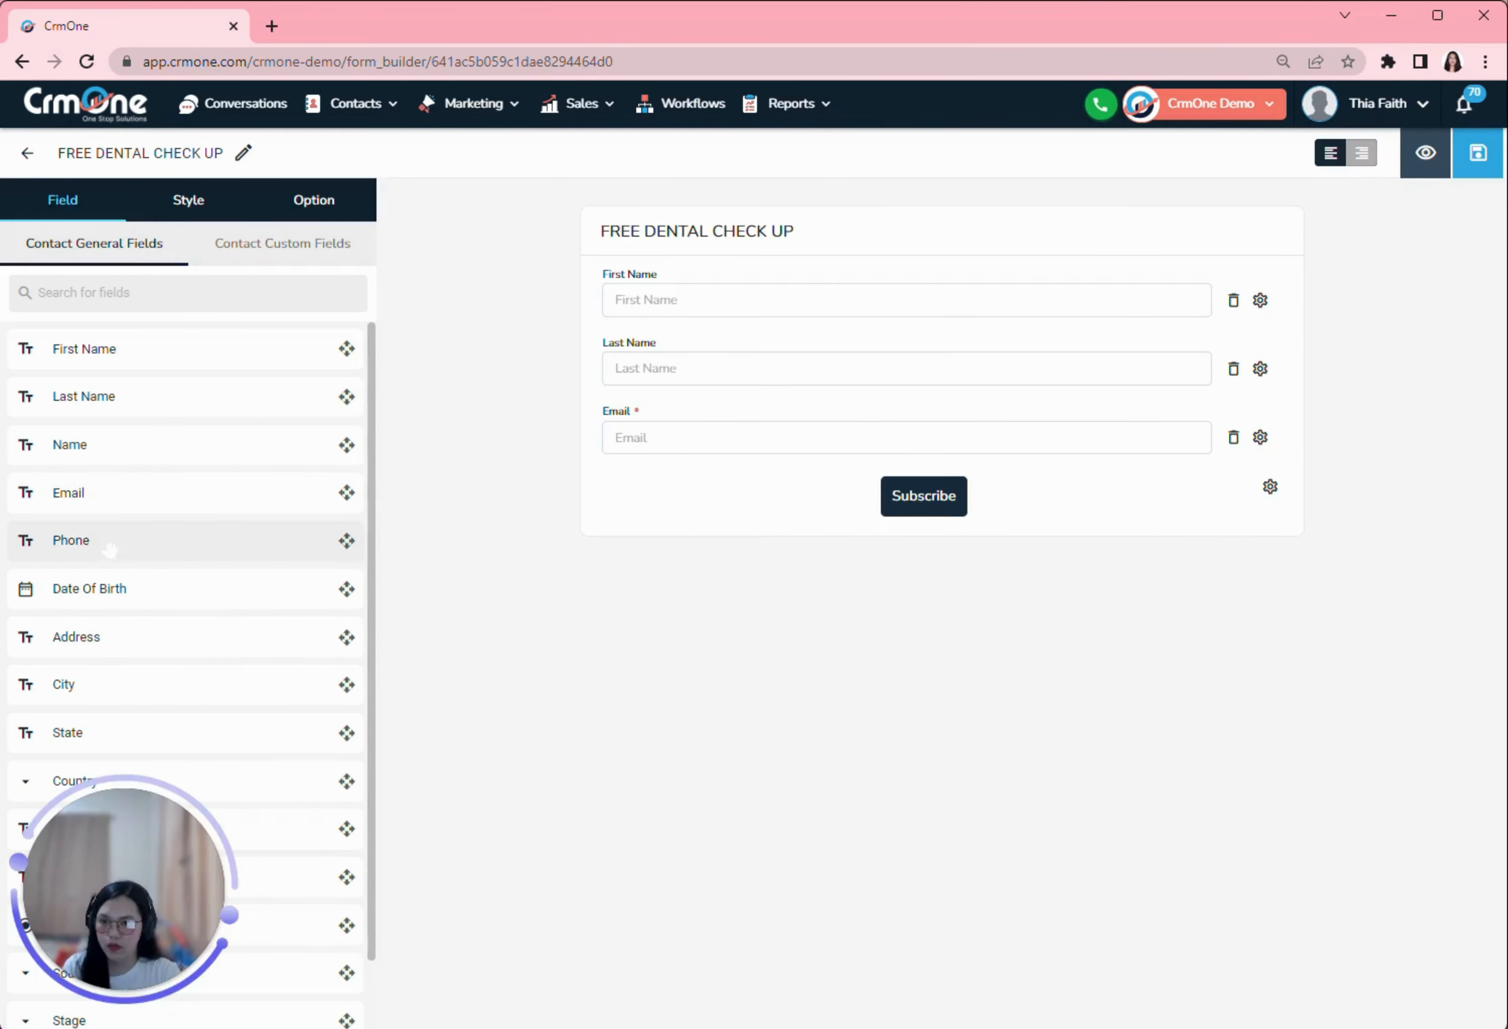
pyautogui.moveTo(108, 548); pyautogui.dragTo(716, 502)
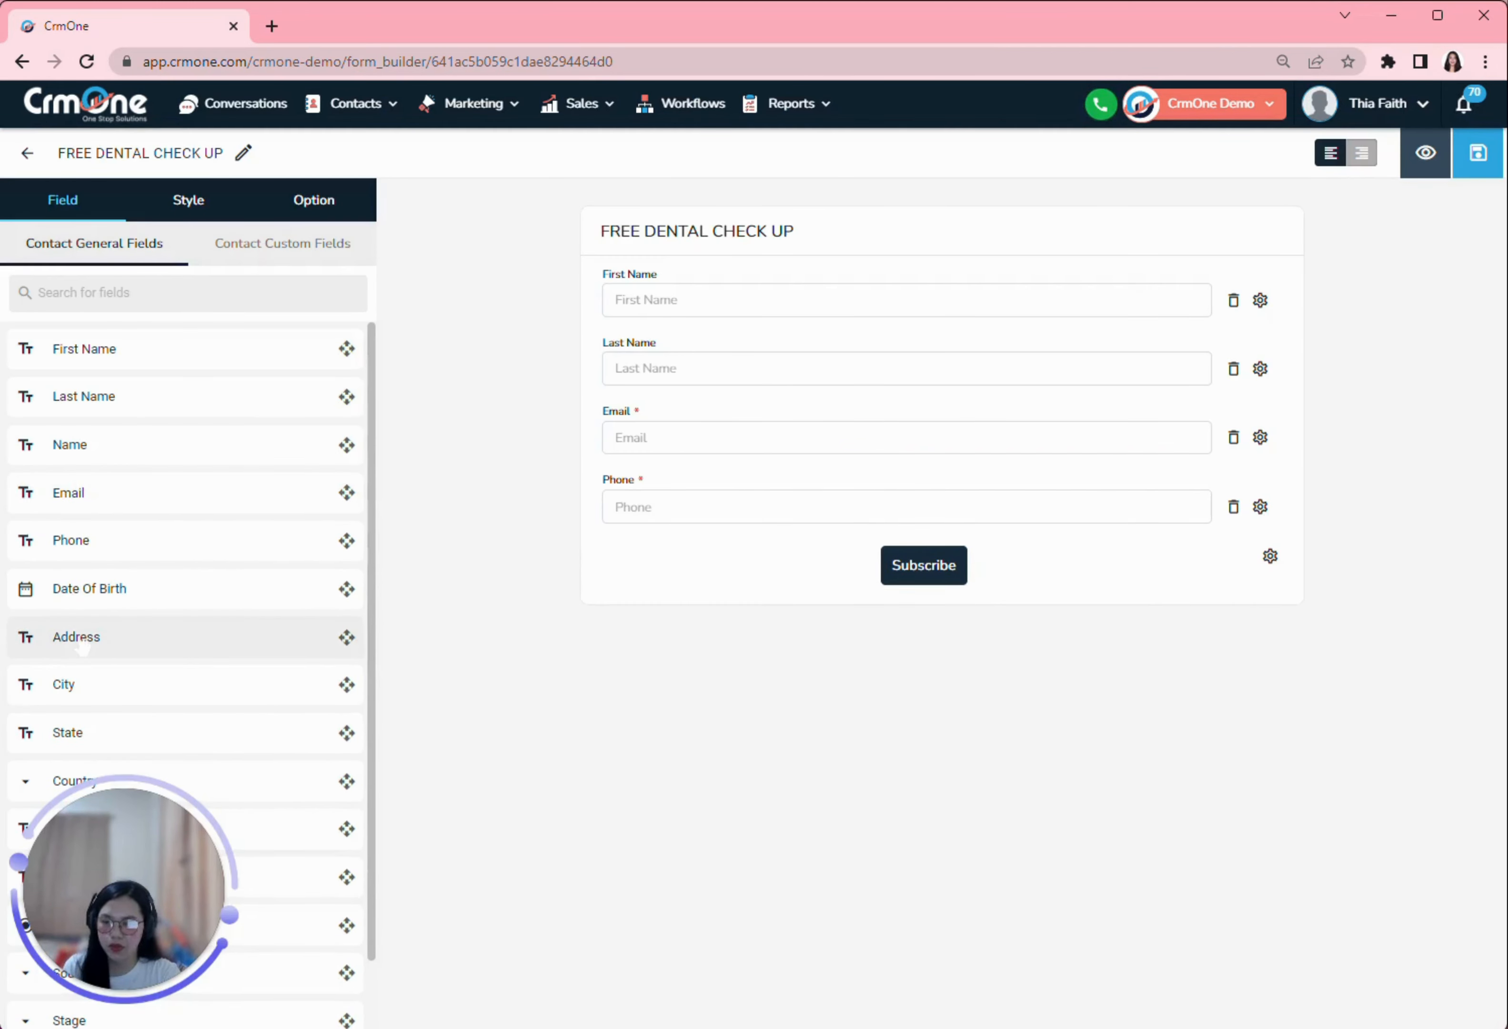
# Step: Add the Address field below Phone and look through the remaining general fields
pyautogui.moveTo(398, 624); pyautogui.dragTo(729, 564)
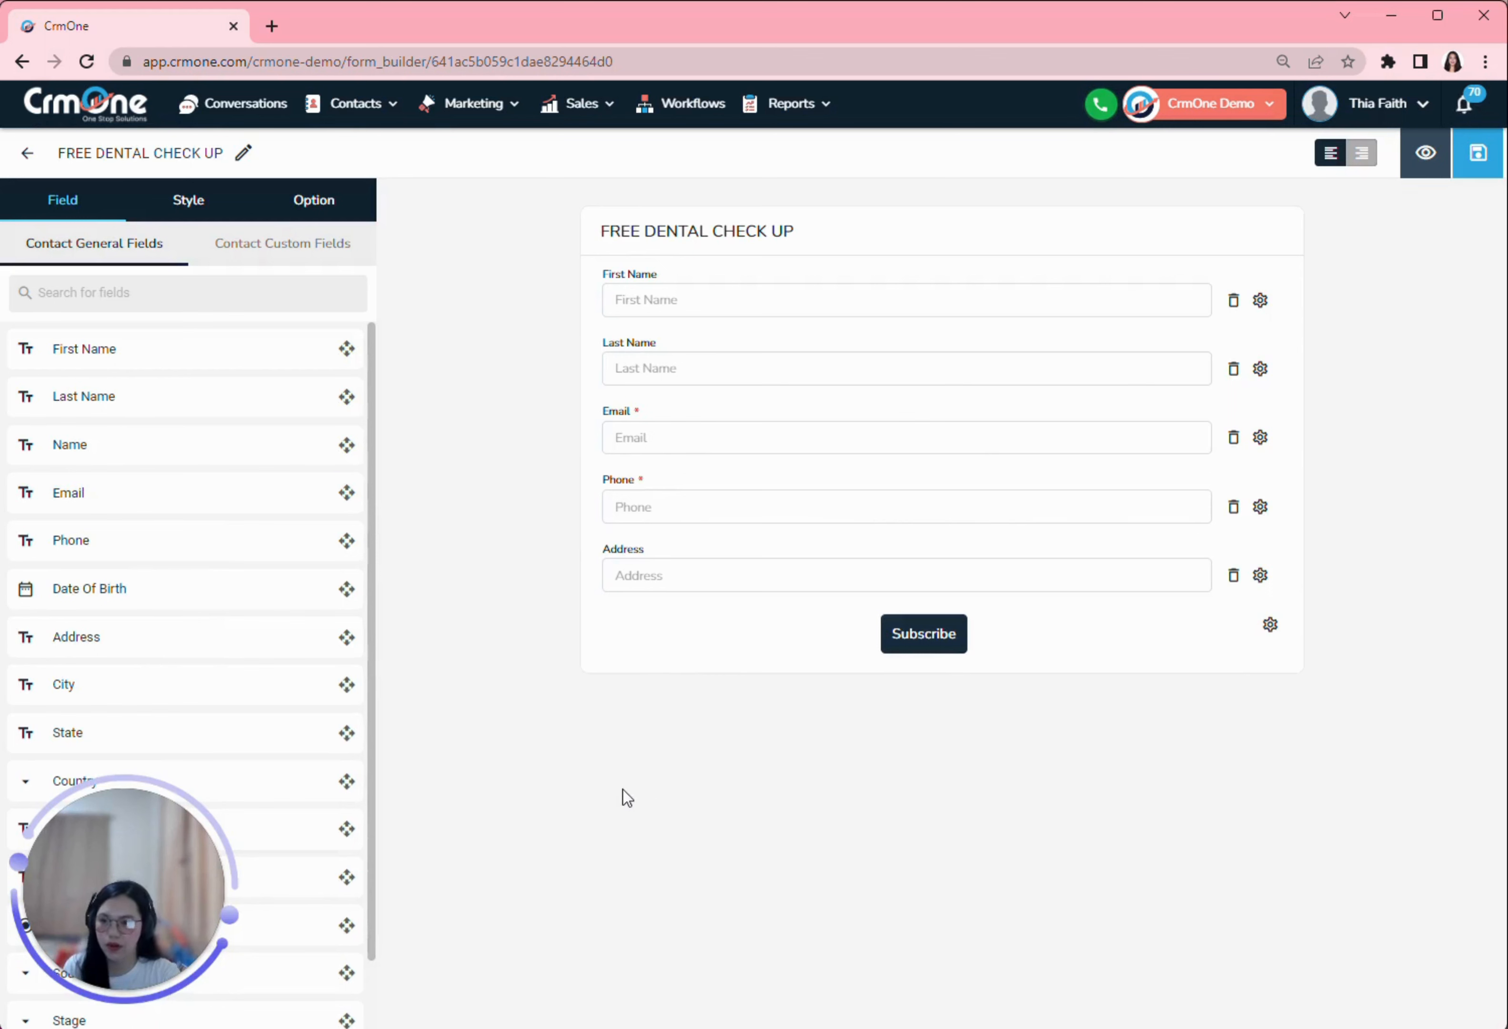
pyautogui.scroll(-2, 274, 704)
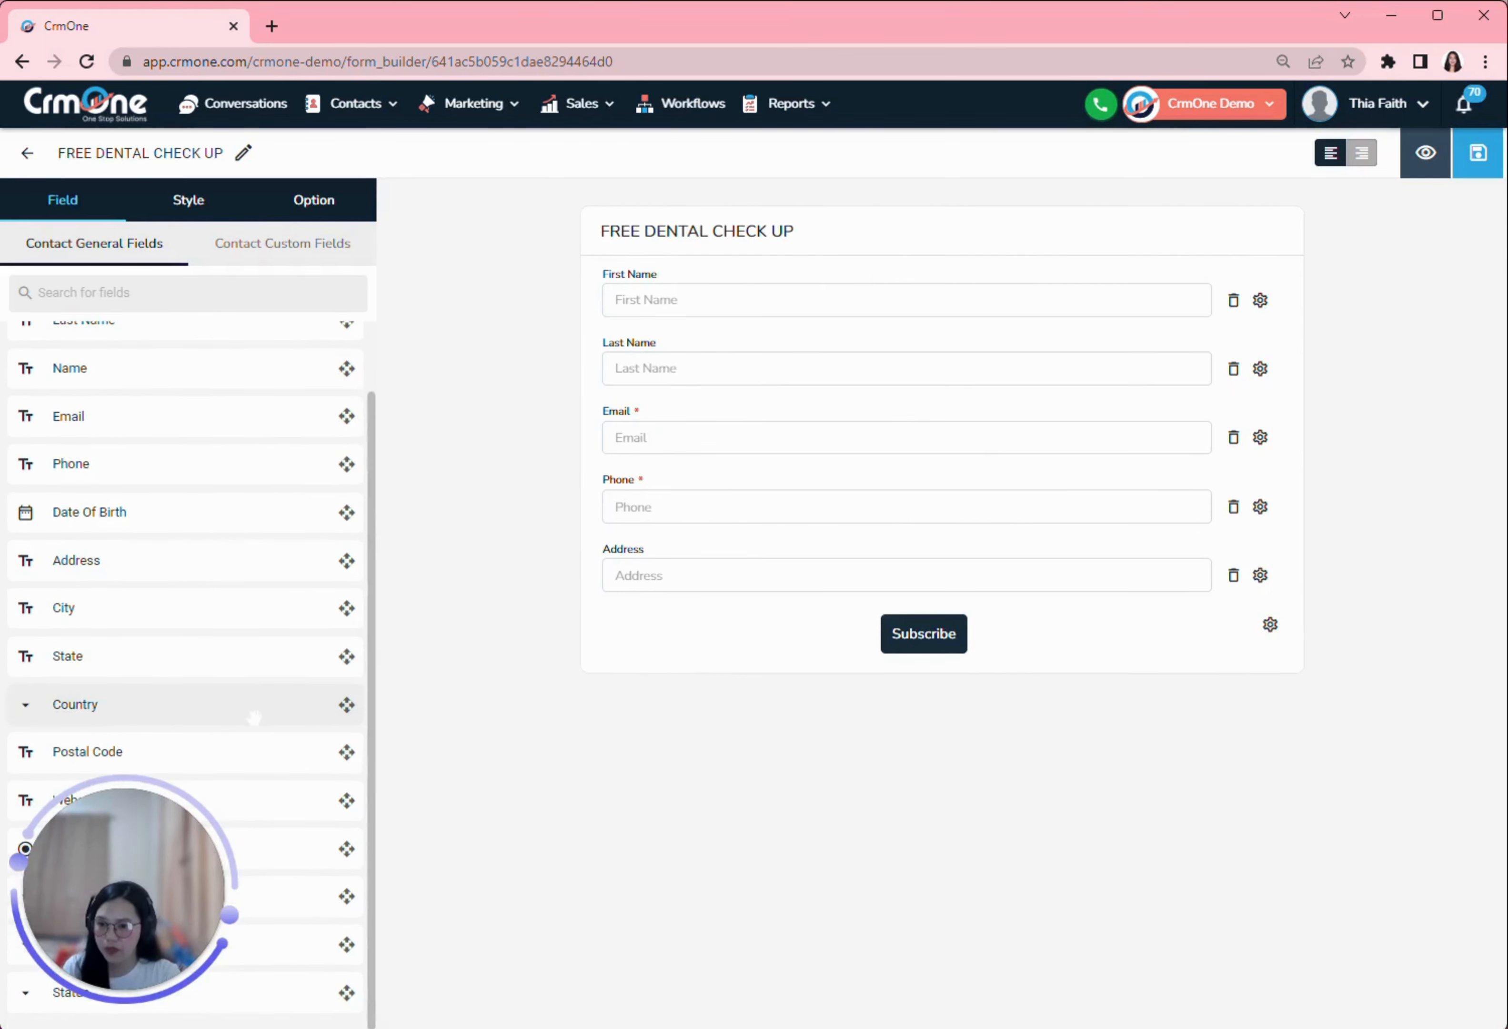
pyautogui.scroll(2, 260, 714)
pyautogui.scroll(1, 261, 714)
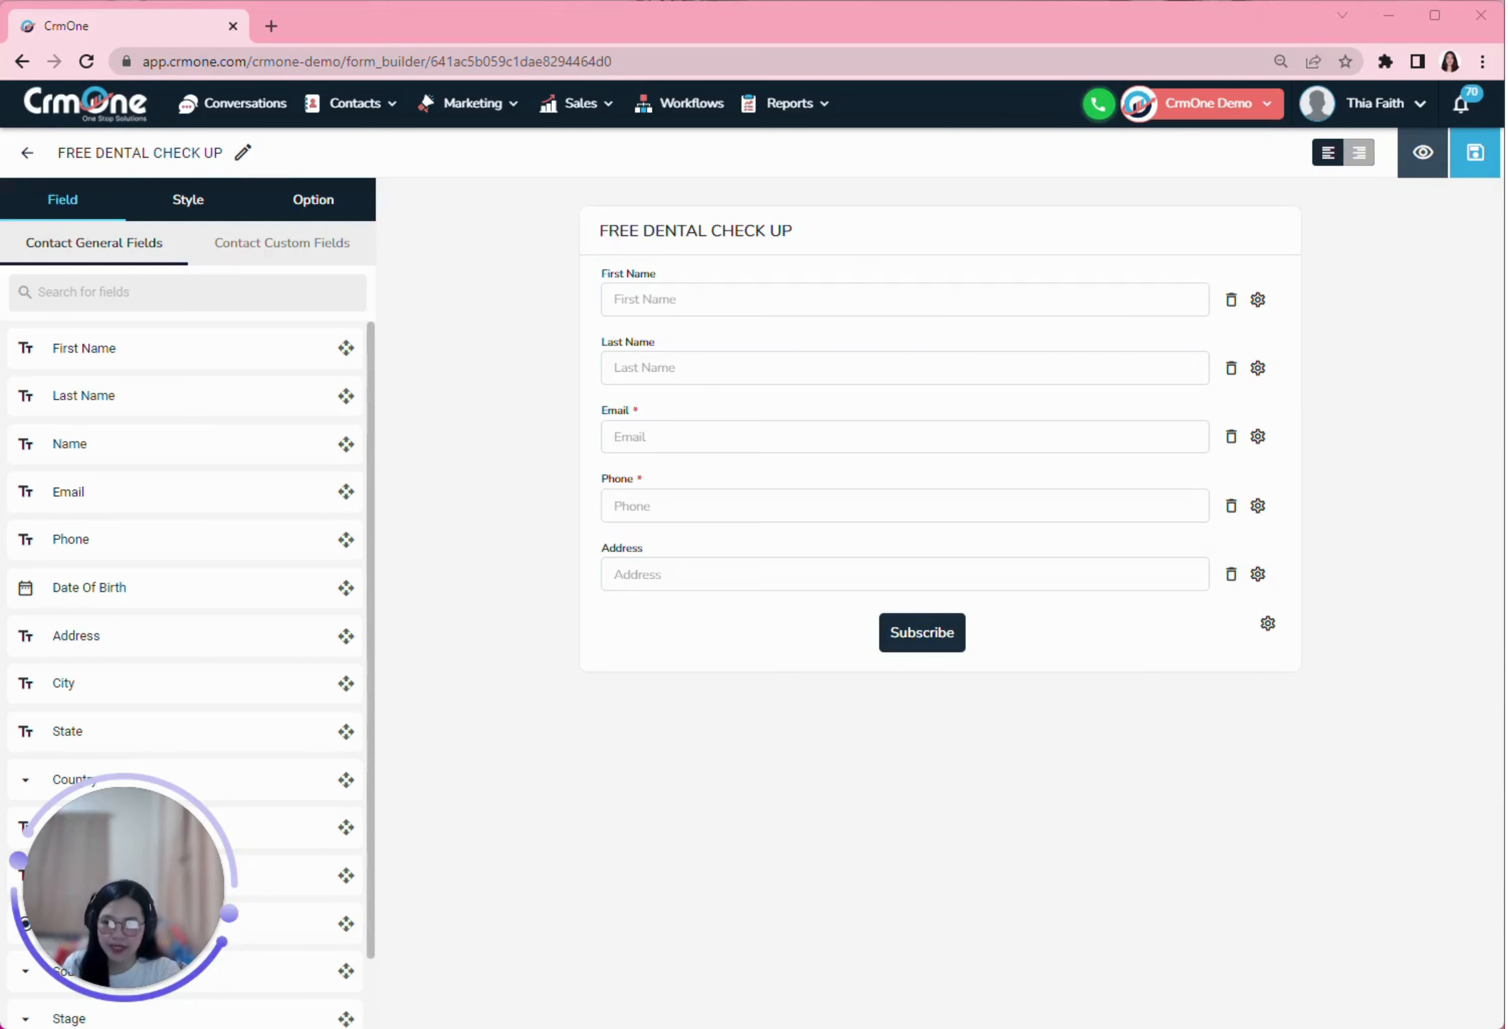
# Step: Apply Theme1 from the form's style themes
pyautogui.click(188, 201)
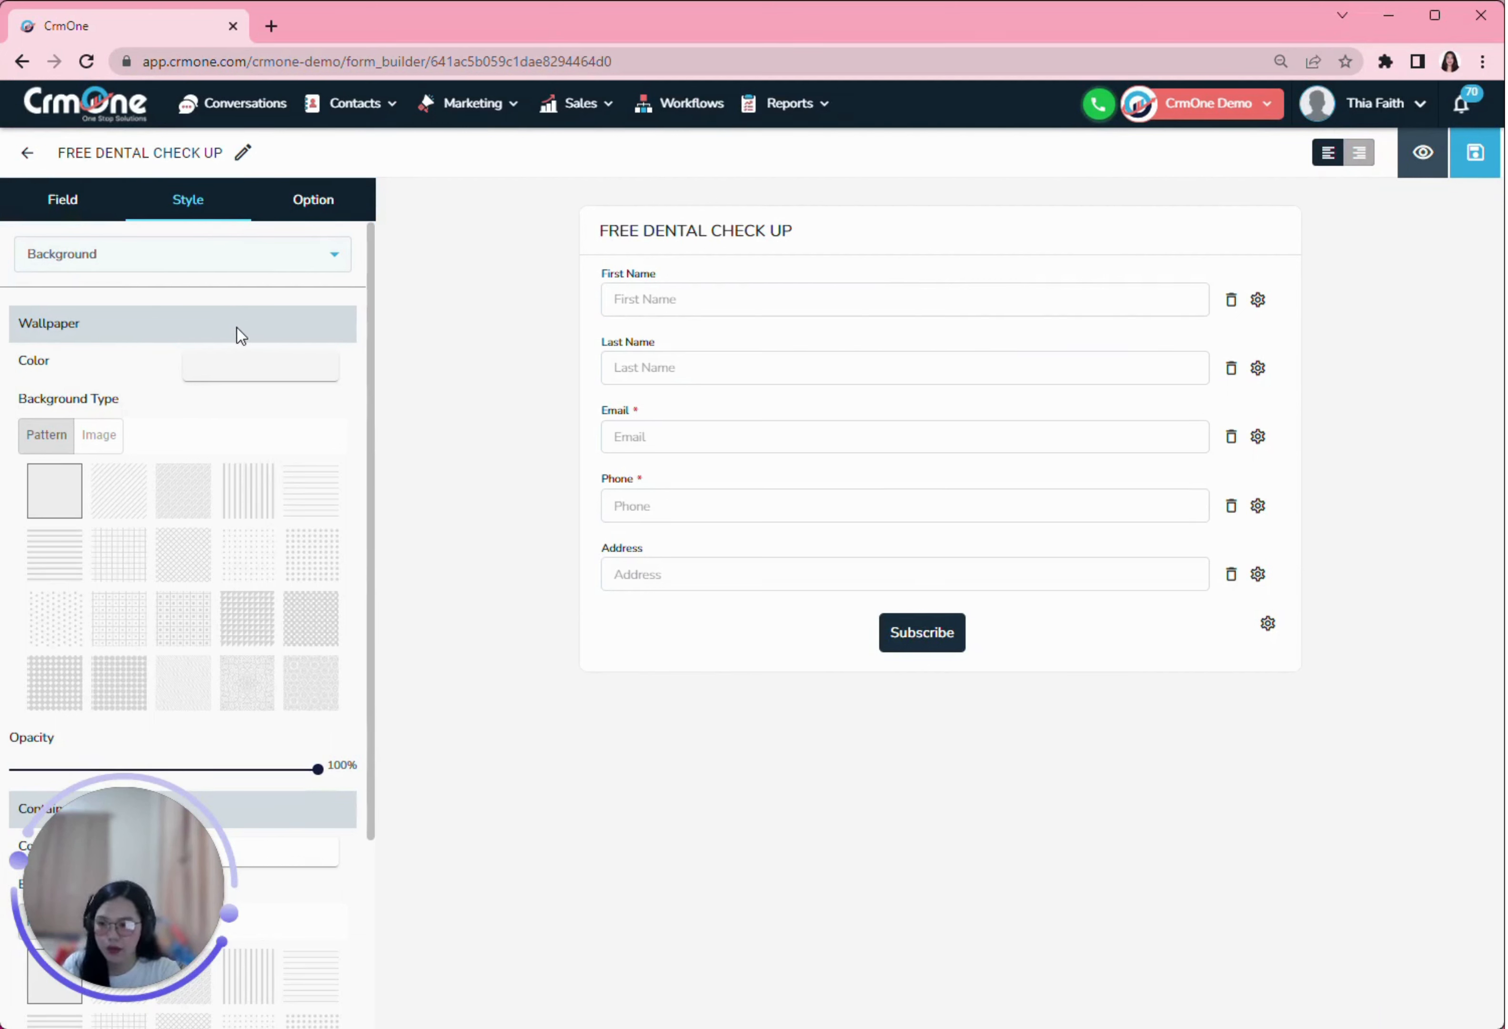
pyautogui.click(163, 252)
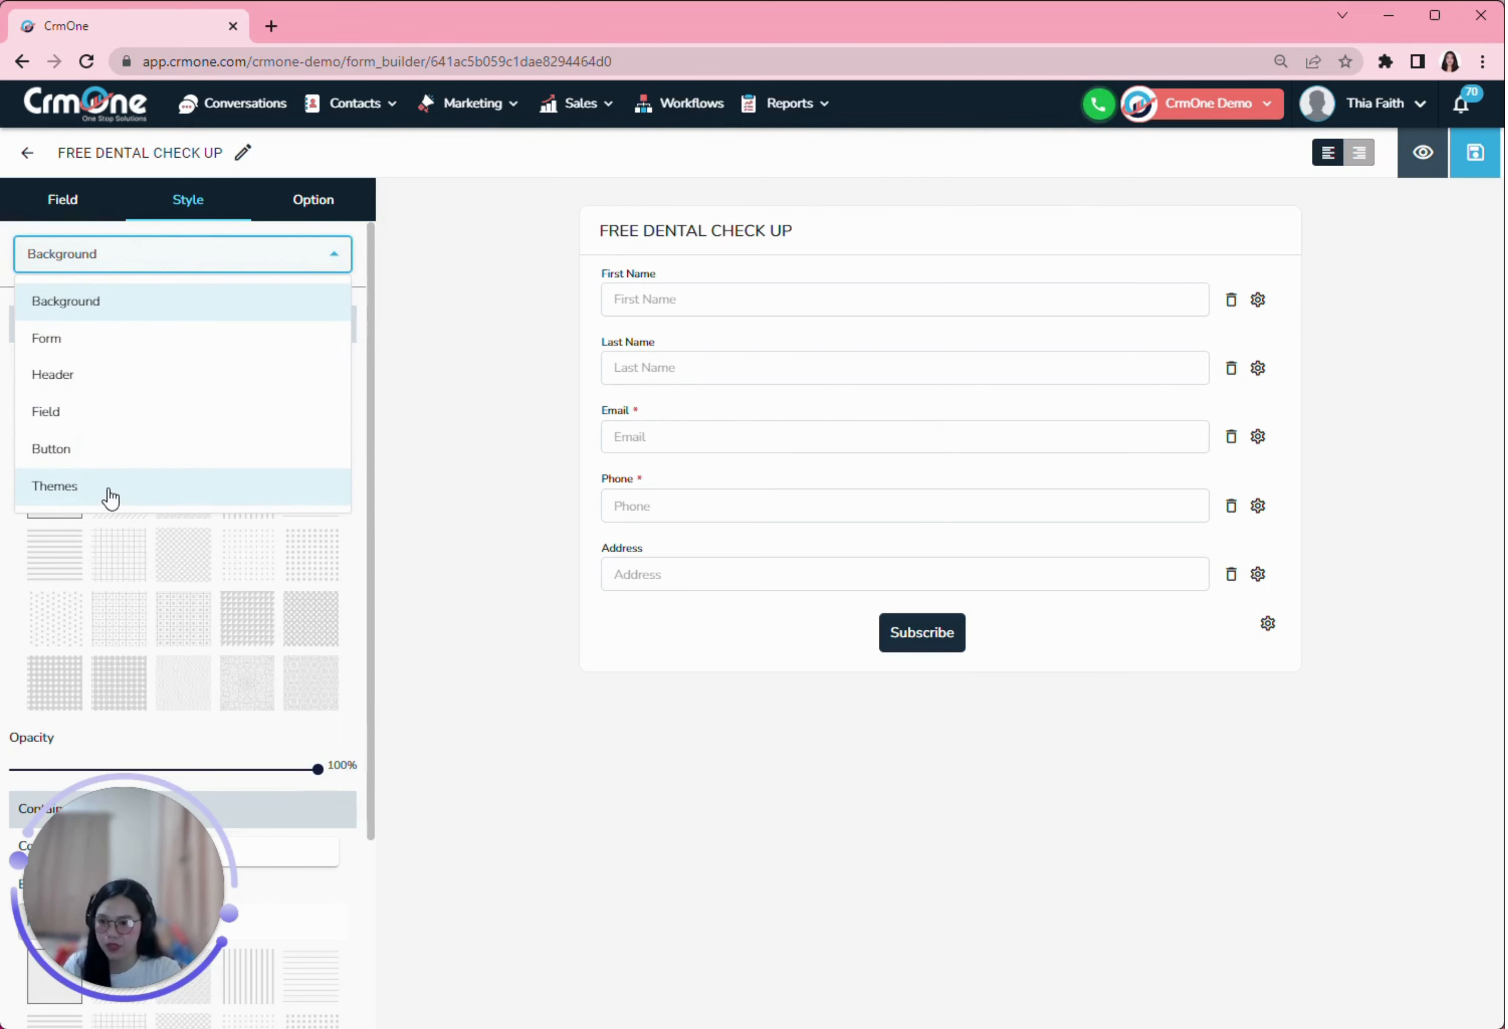
pyautogui.click(86, 490)
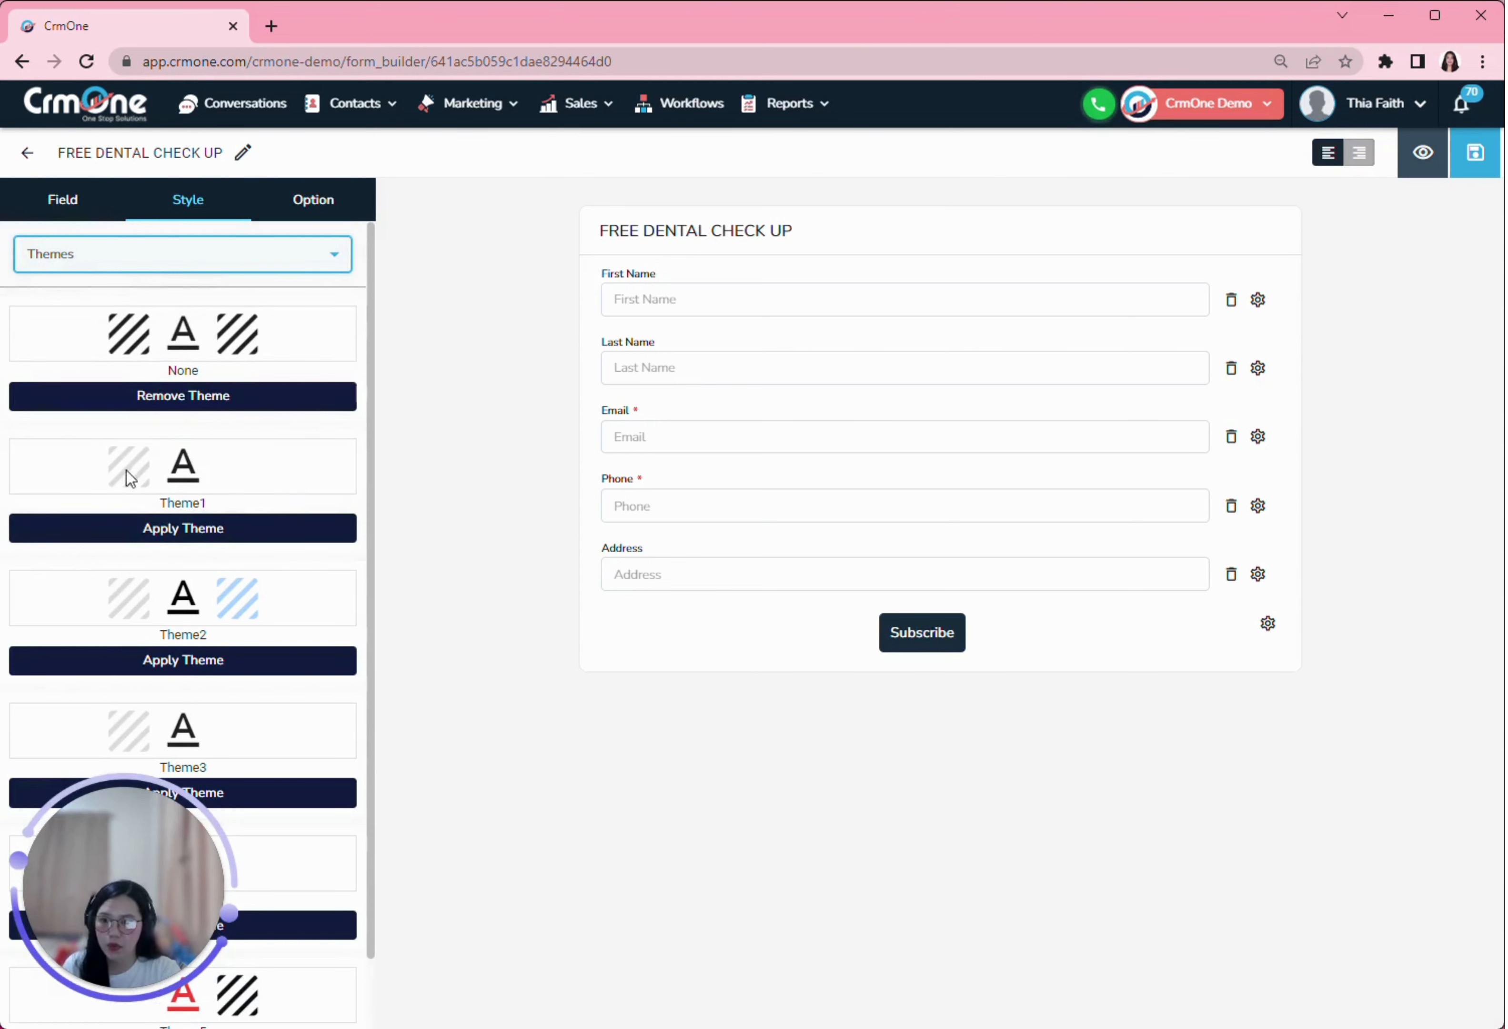
pyautogui.click(205, 537)
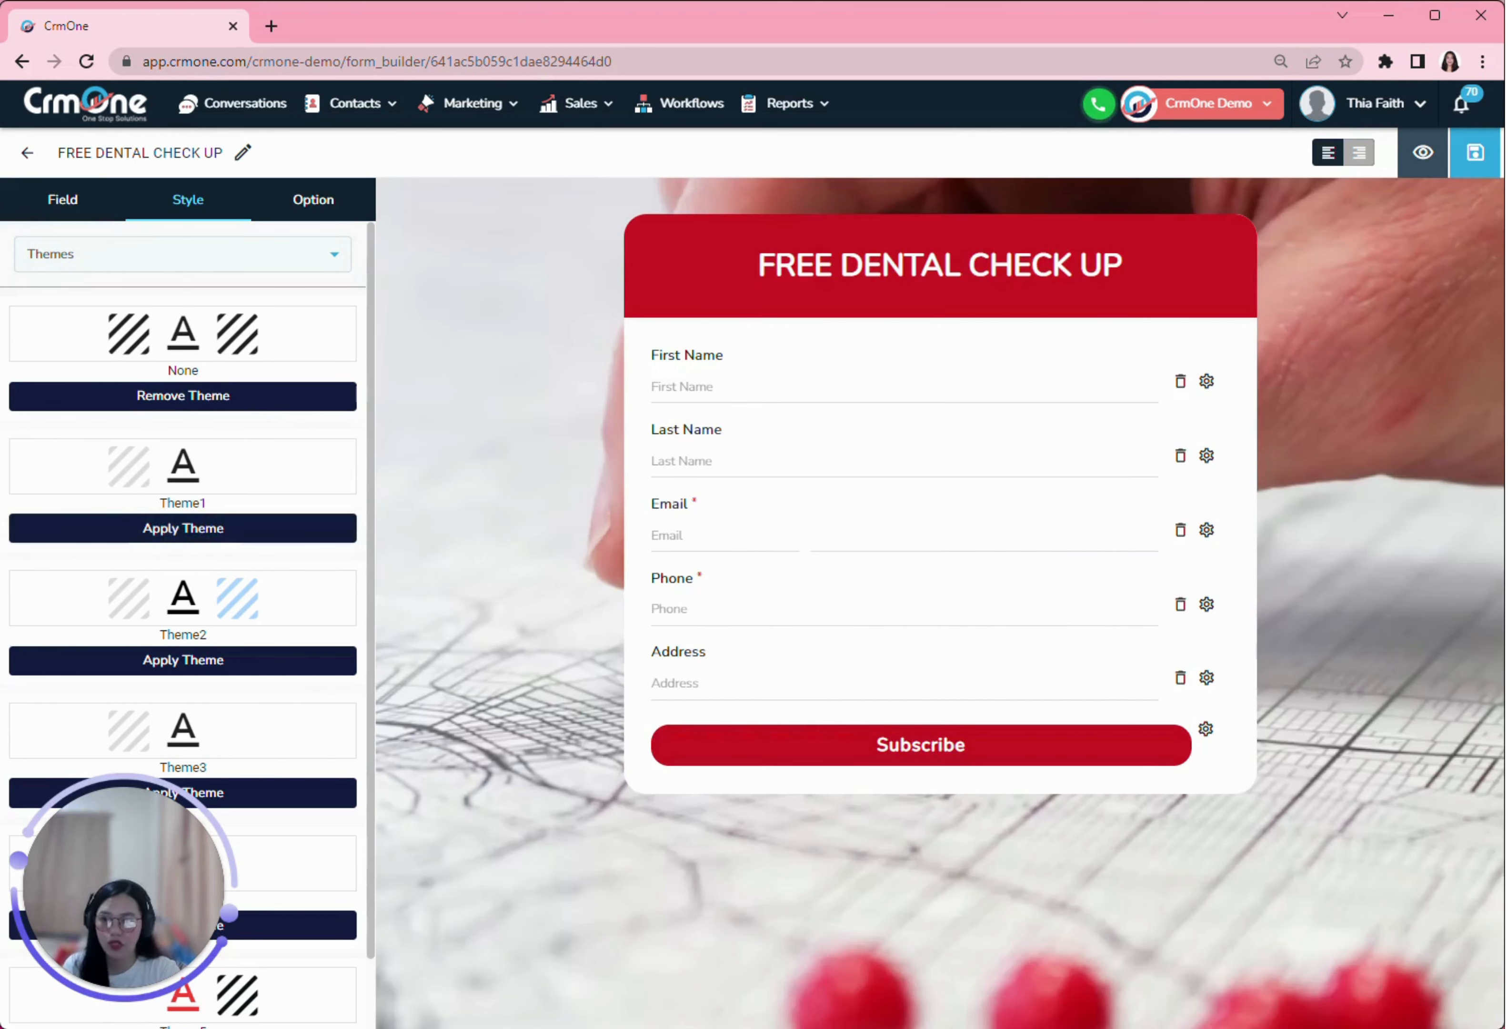
# Step: Set the Subscribe button's background color to yellow (F8E71C) in the button style settings
pyautogui.click(201, 253)
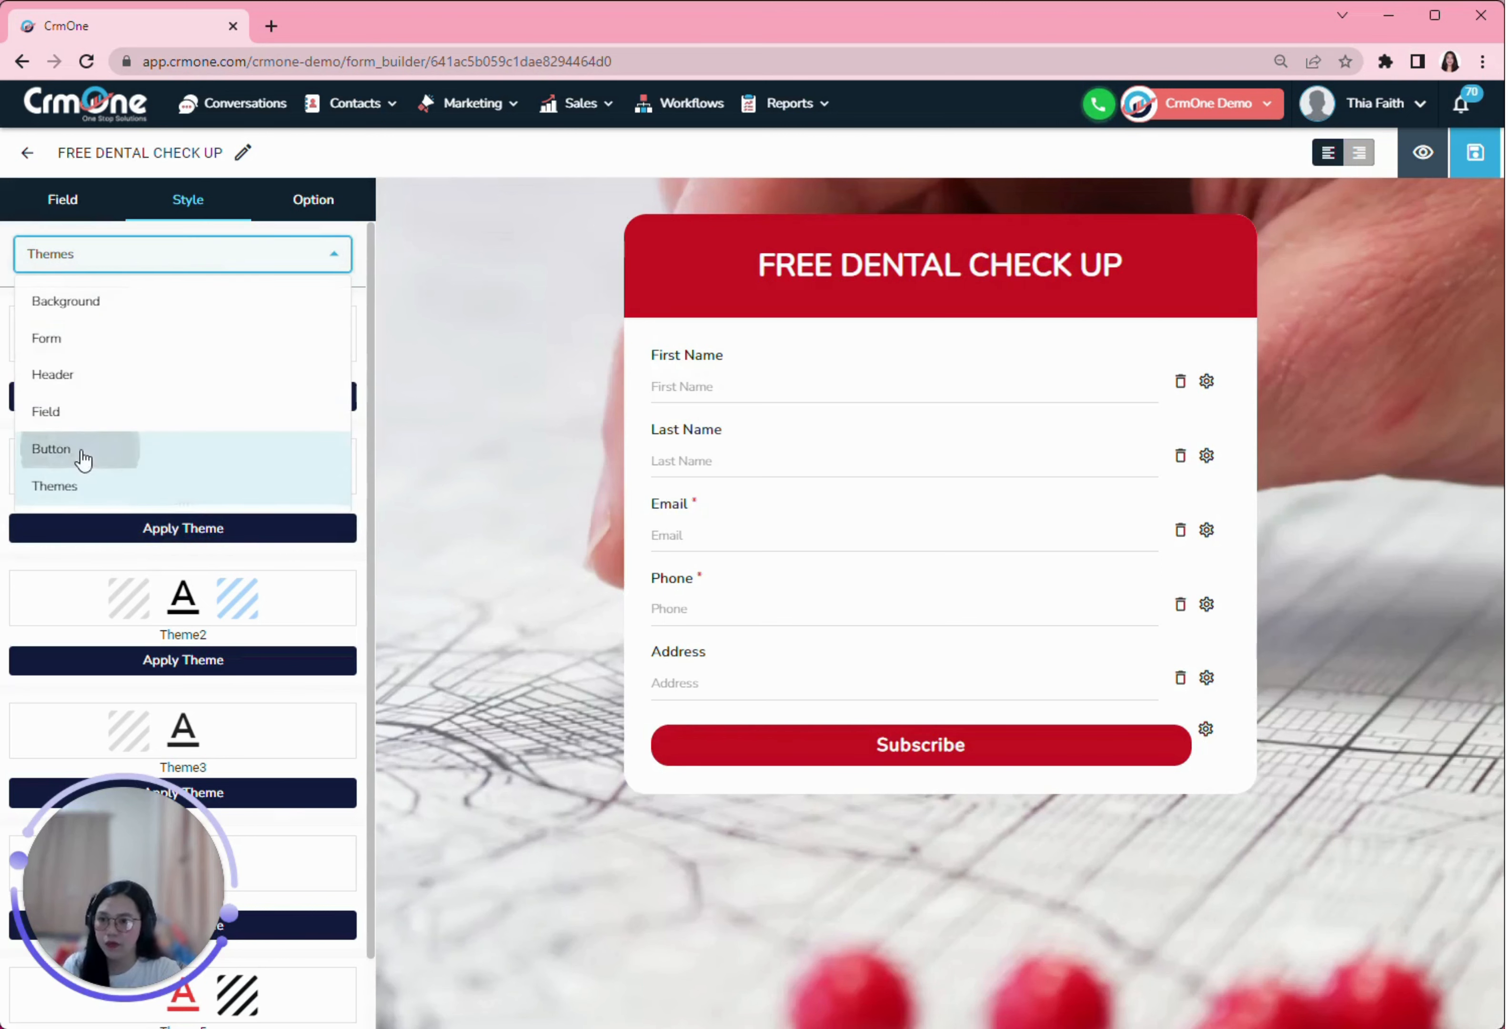
pyautogui.click(83, 452)
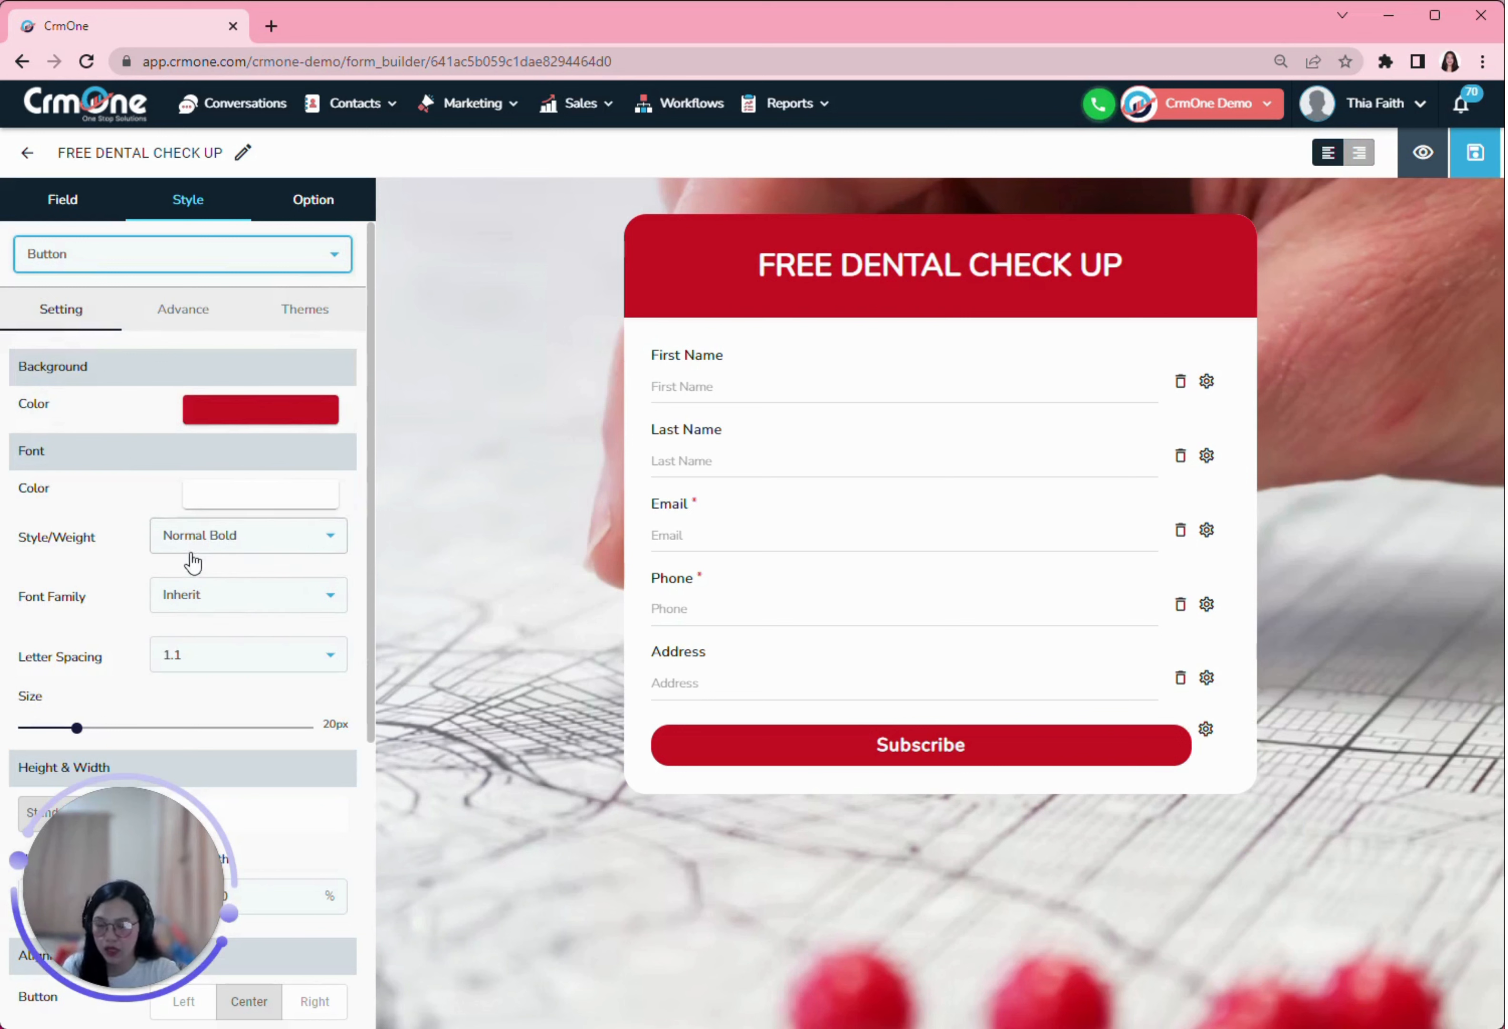
pyautogui.click(250, 414)
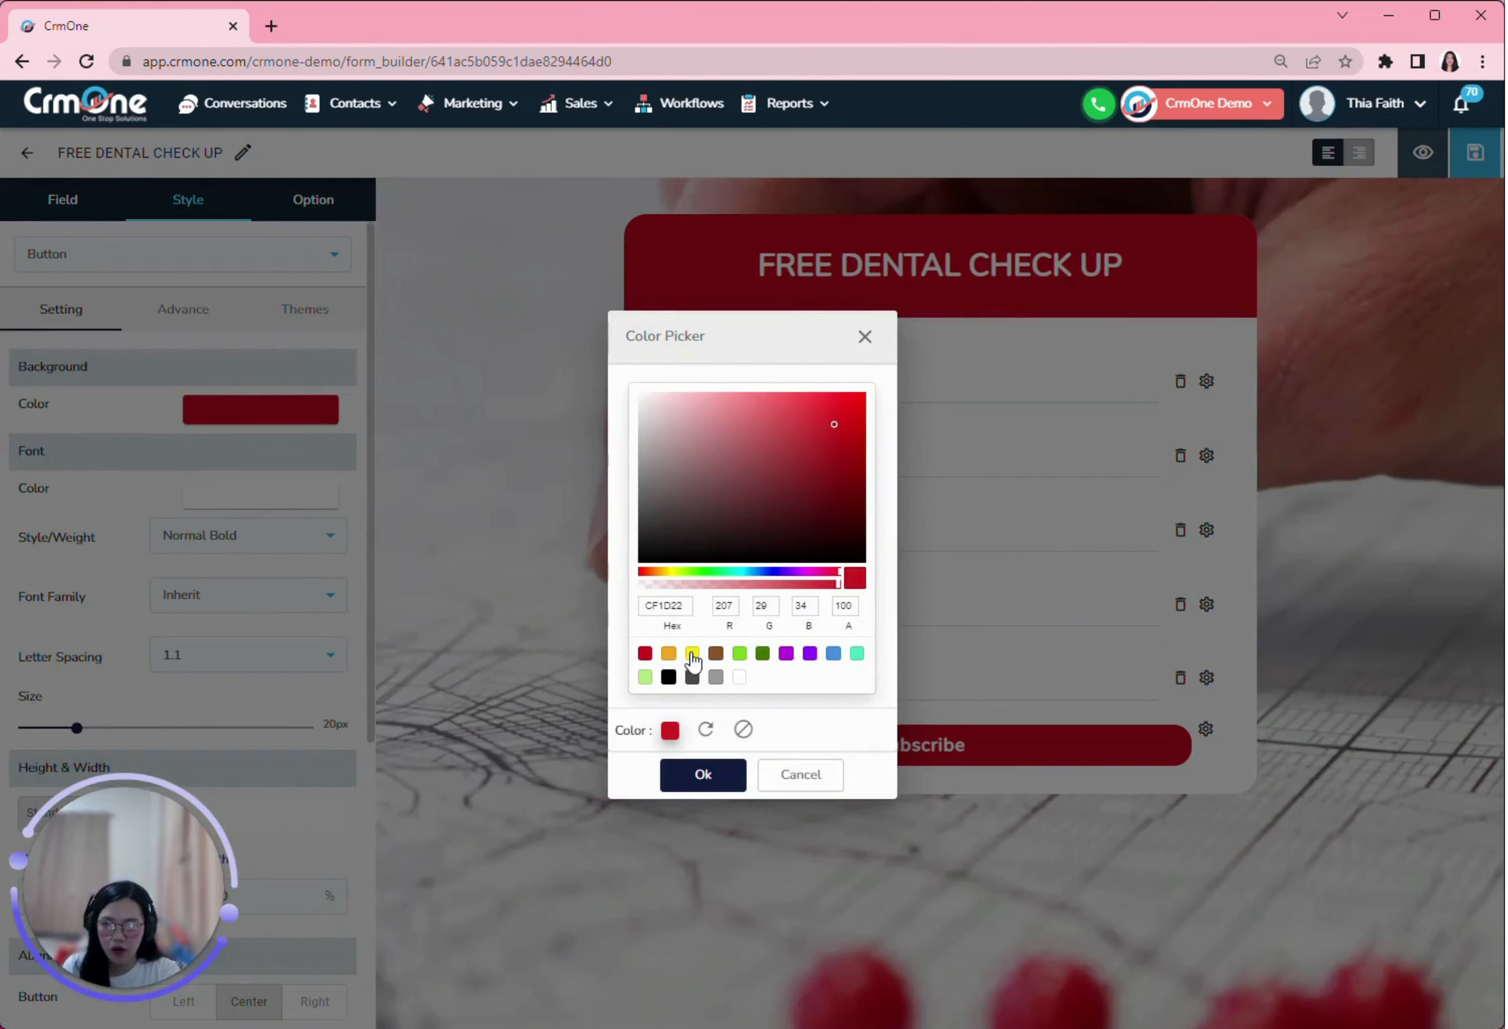
pyautogui.click(692, 653)
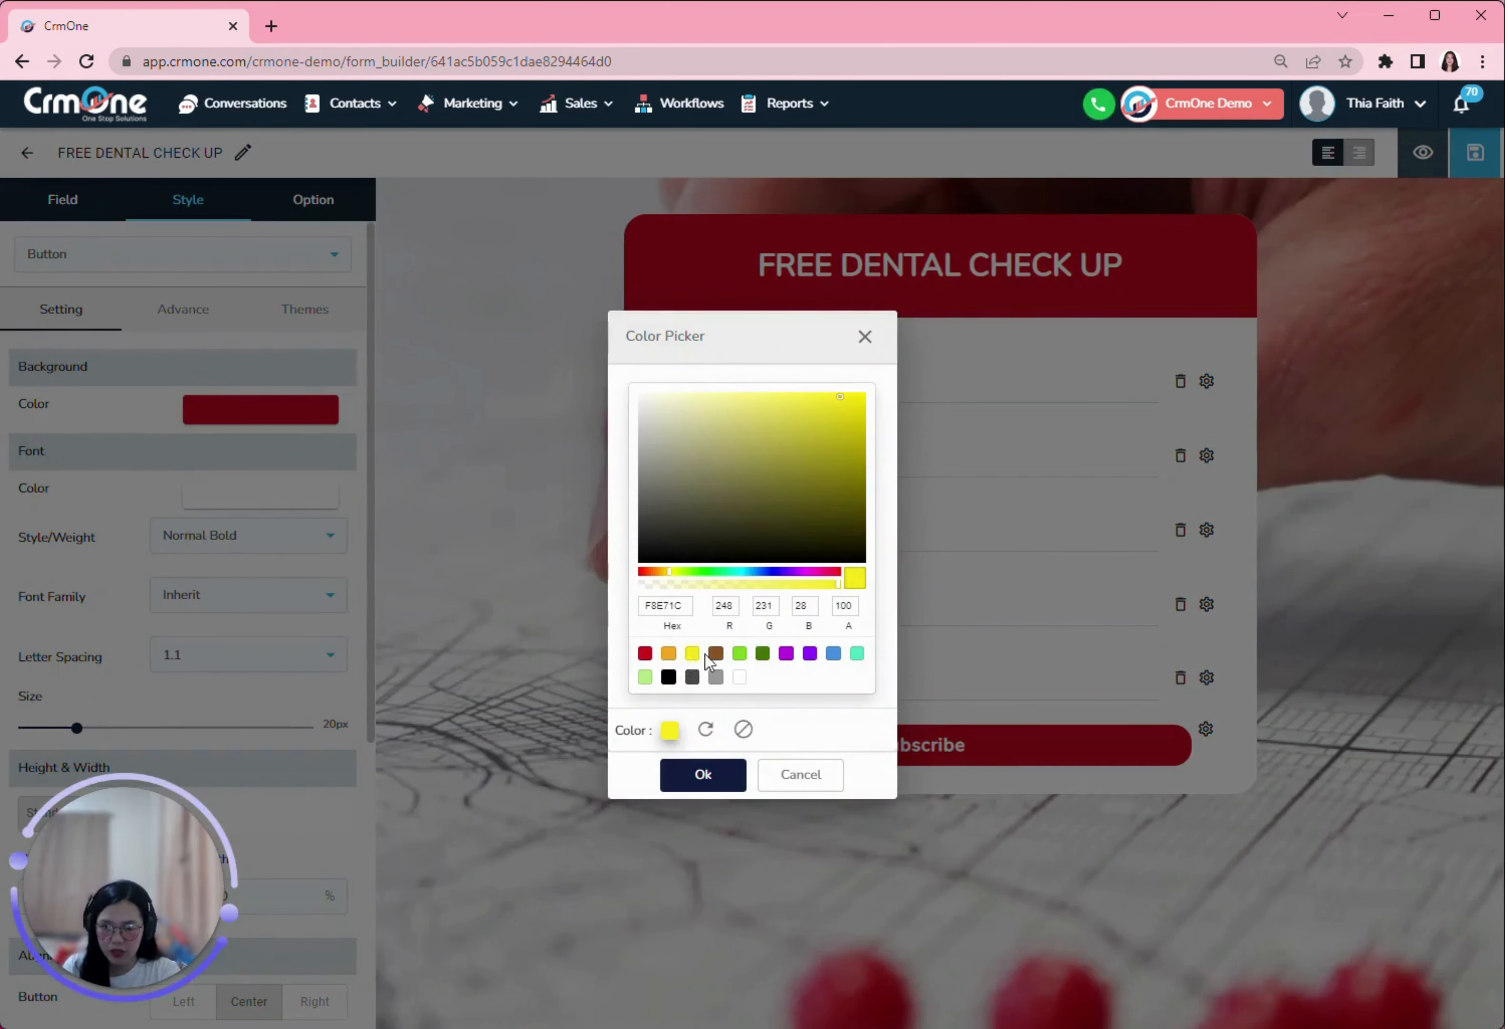
pyautogui.click(703, 776)
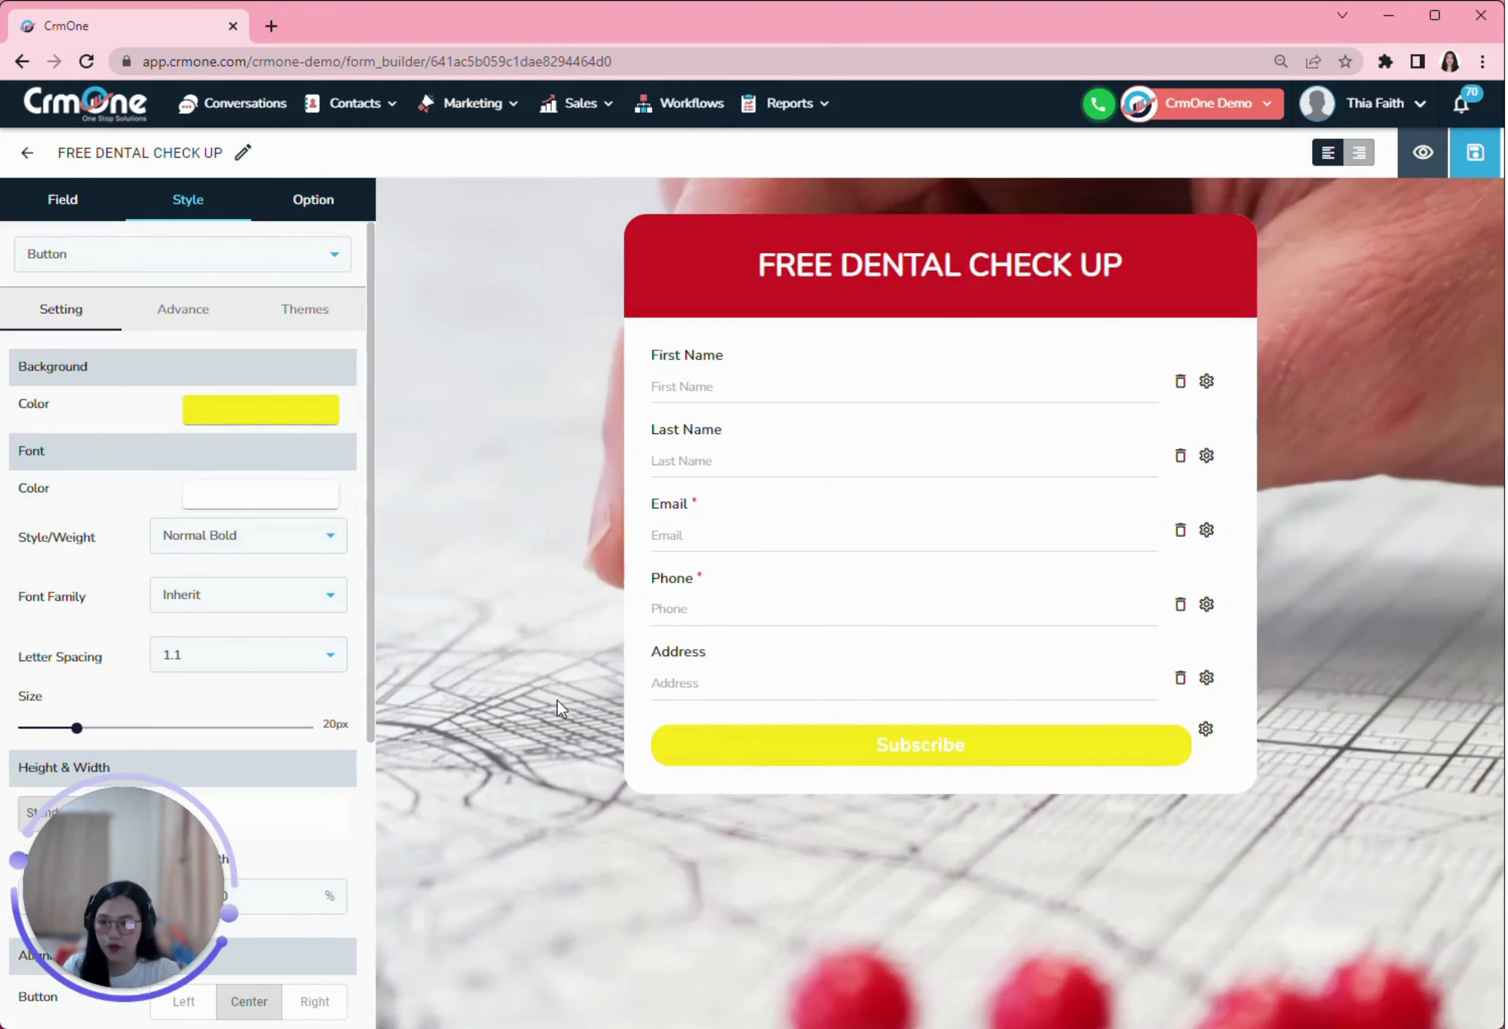
# Step: Set the Subscribe button's font color to black and look over its size, alignment, padding and margin settings
pyautogui.click(249, 502)
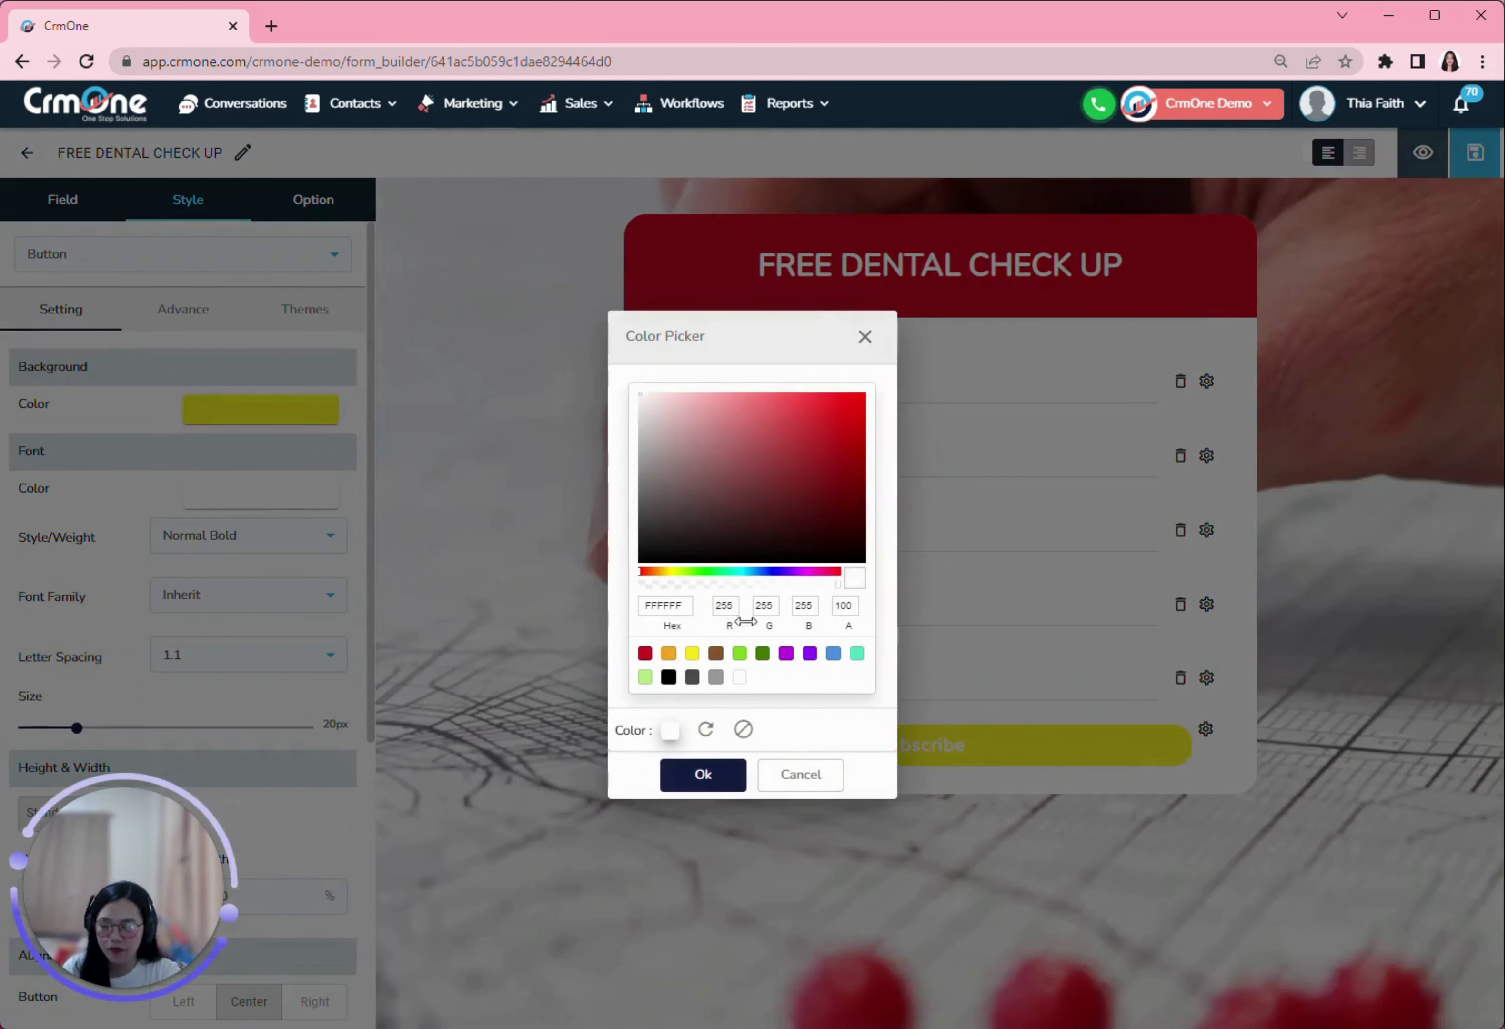
pyautogui.click(669, 676)
pyautogui.click(700, 777)
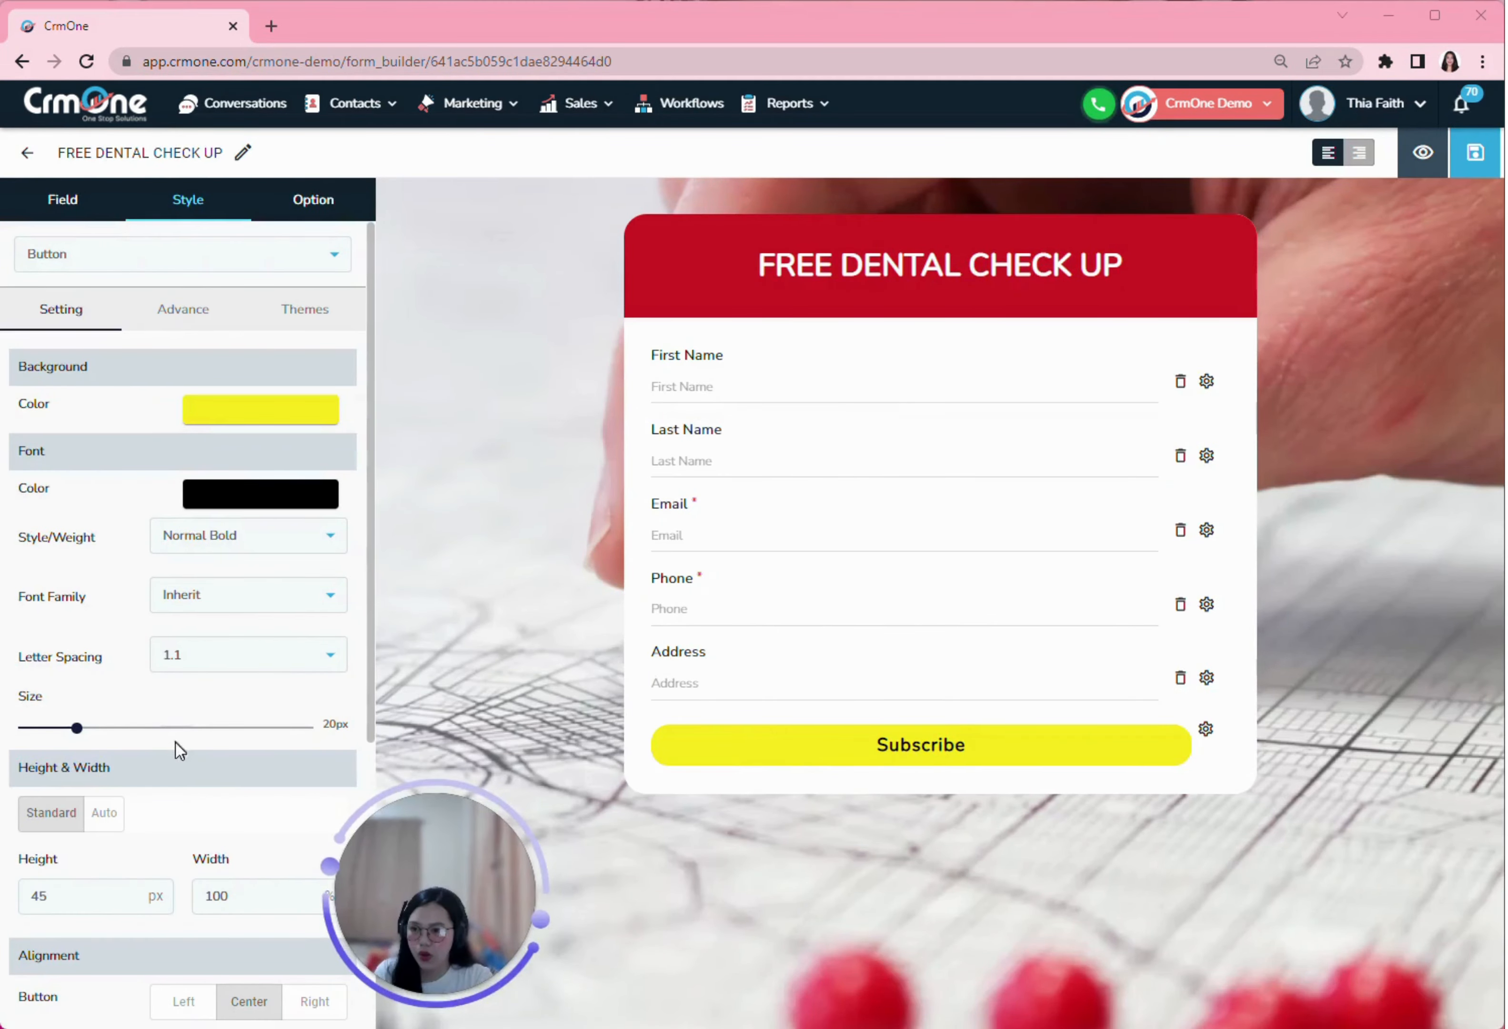
pyautogui.scroll(-6, 175, 748)
pyautogui.scroll(-1, 100, 843)
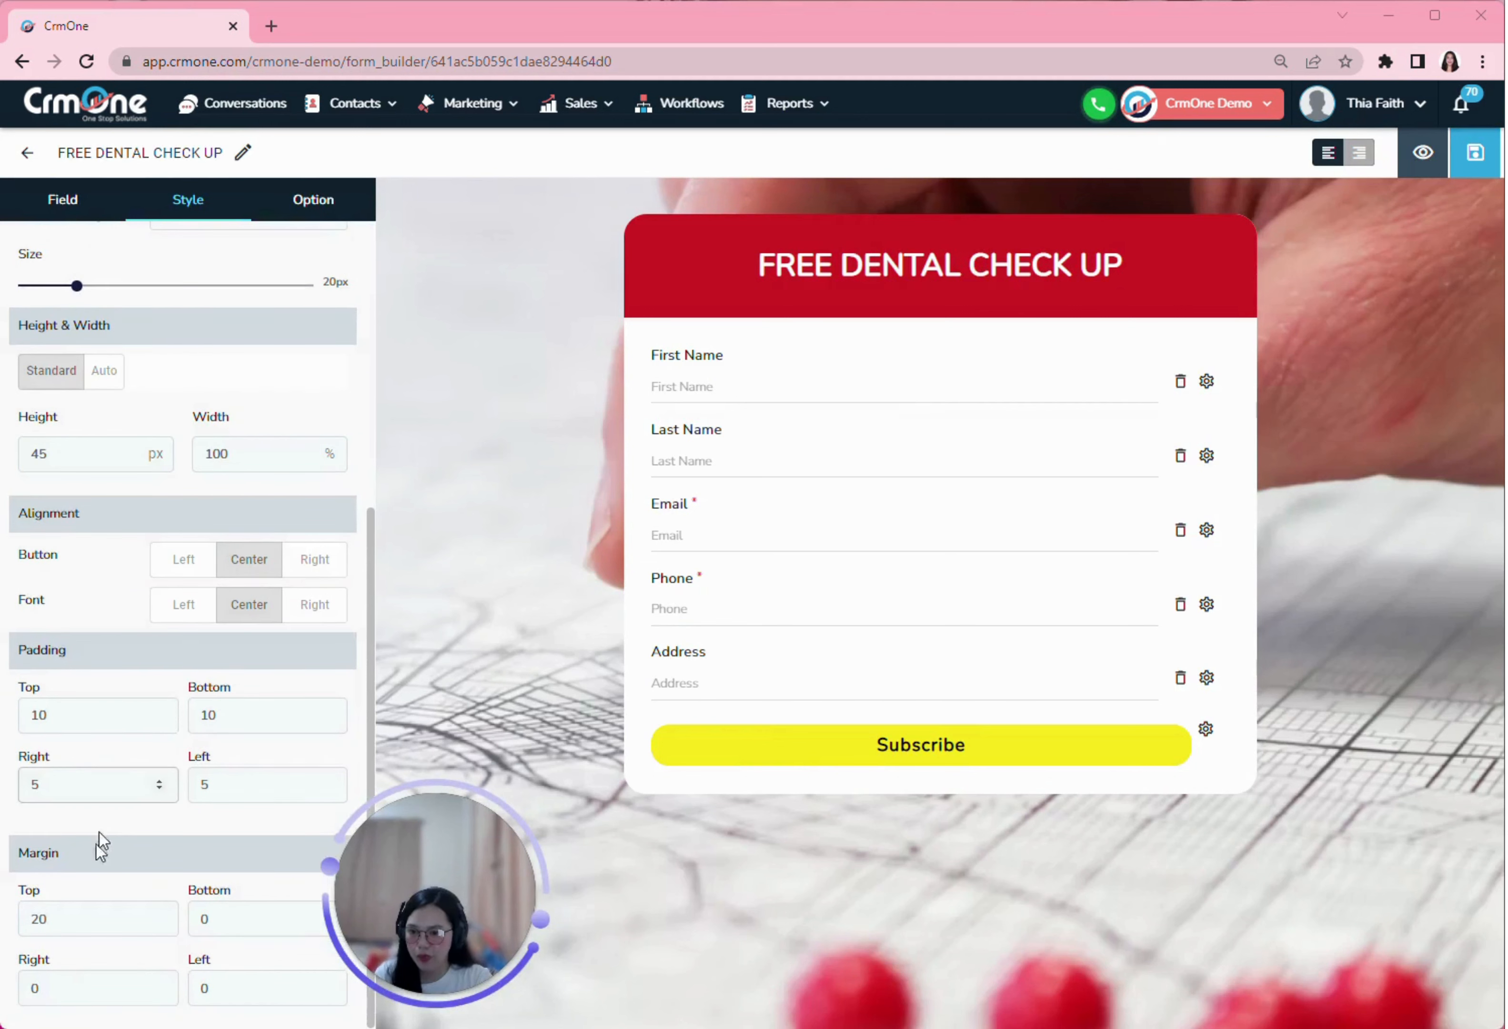
pyautogui.scroll(7, 105, 833)
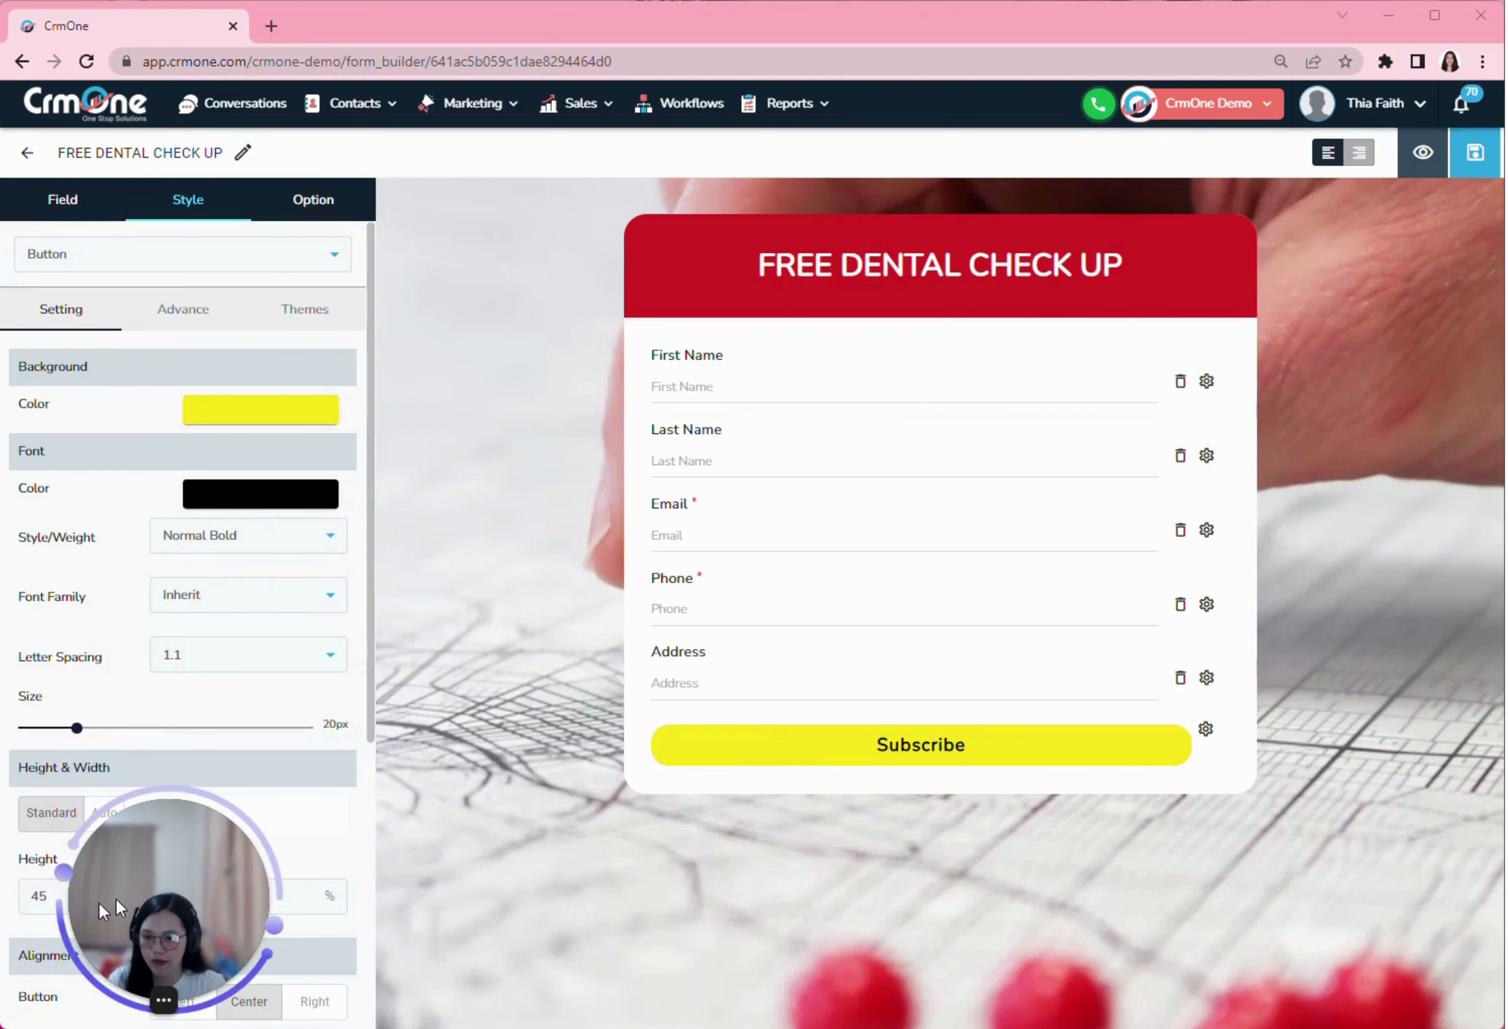
# Step: Switch to the field style settings and set the border color of the form's fields to black
pyautogui.click(144, 263)
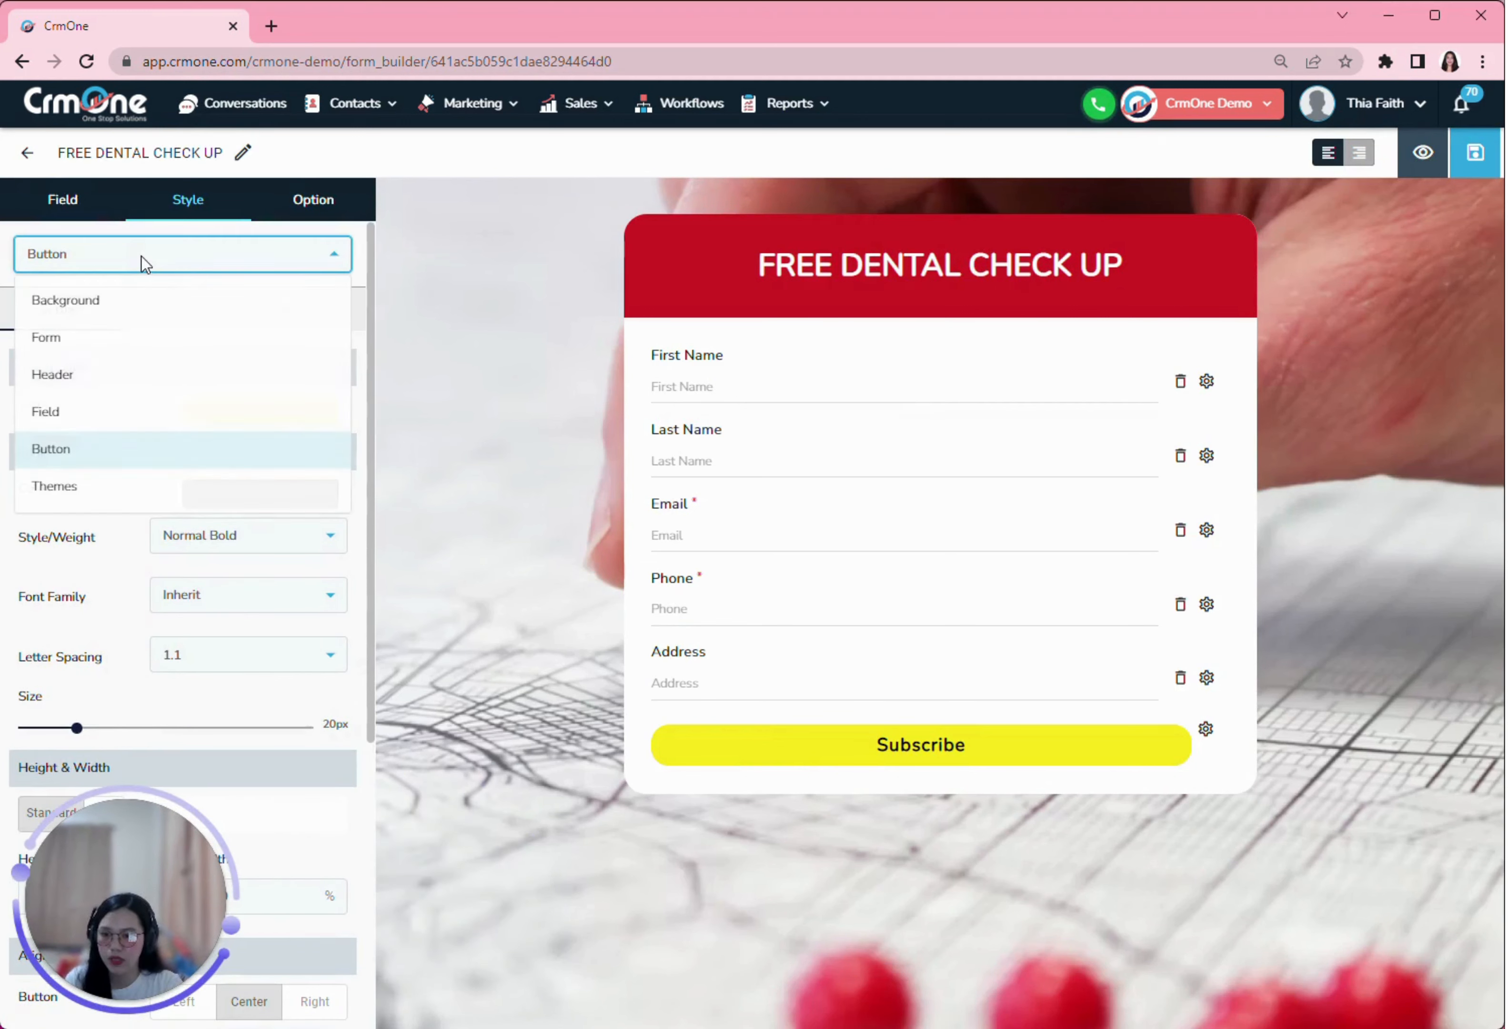
pyautogui.click(66, 414)
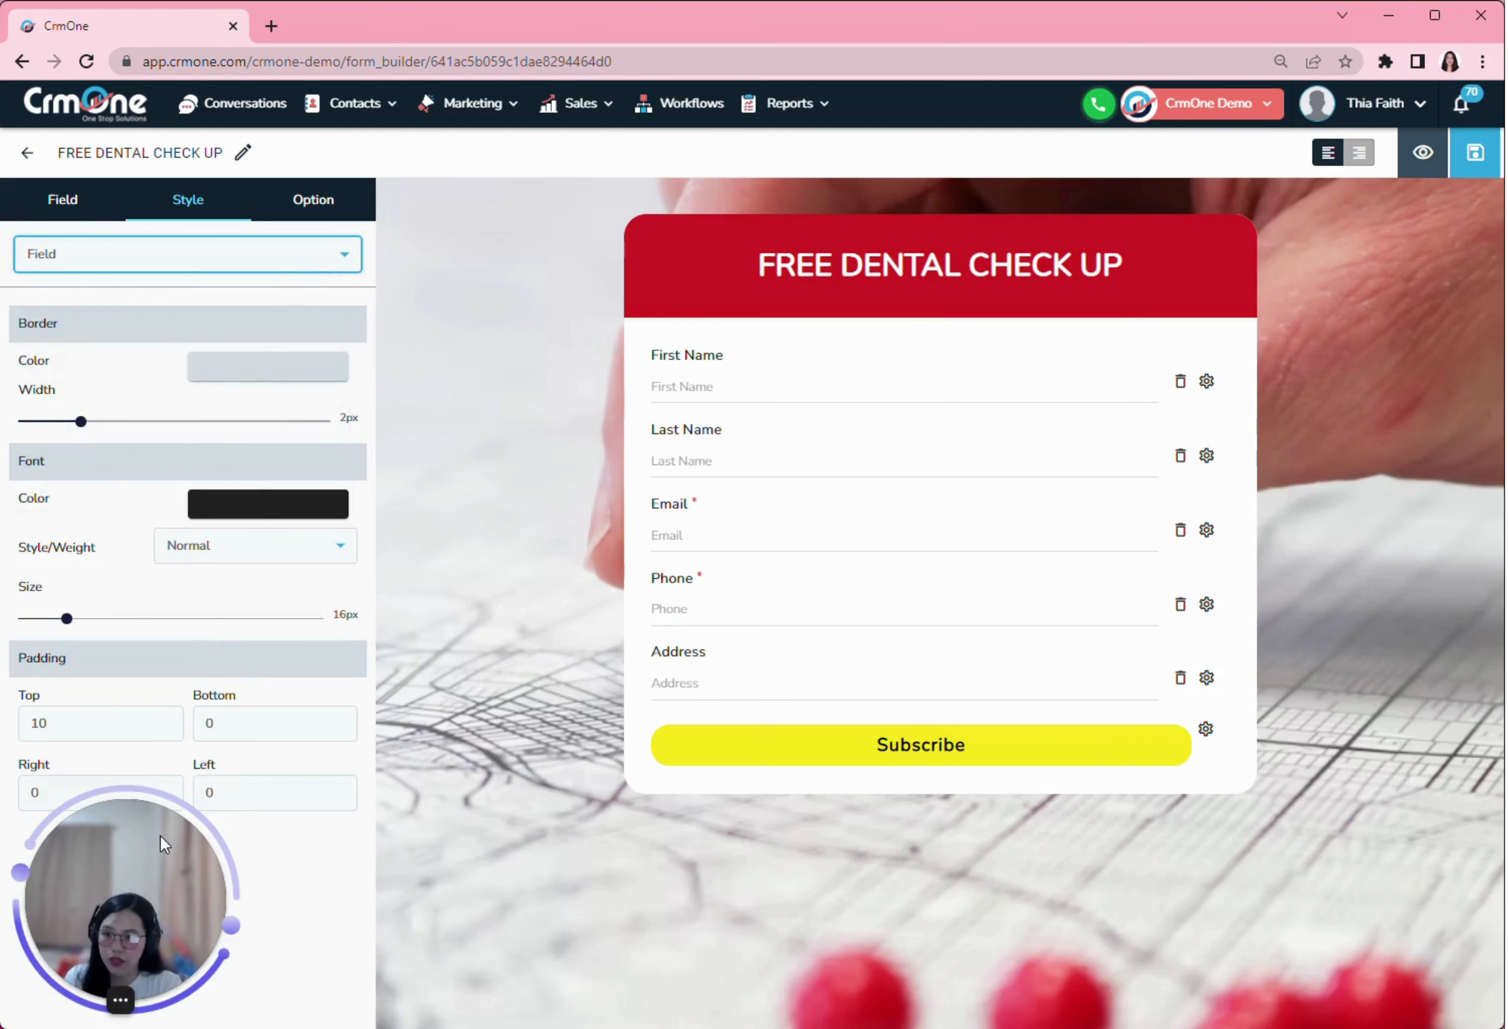
pyautogui.moveTo(171, 860); pyautogui.dragTo(425, 859)
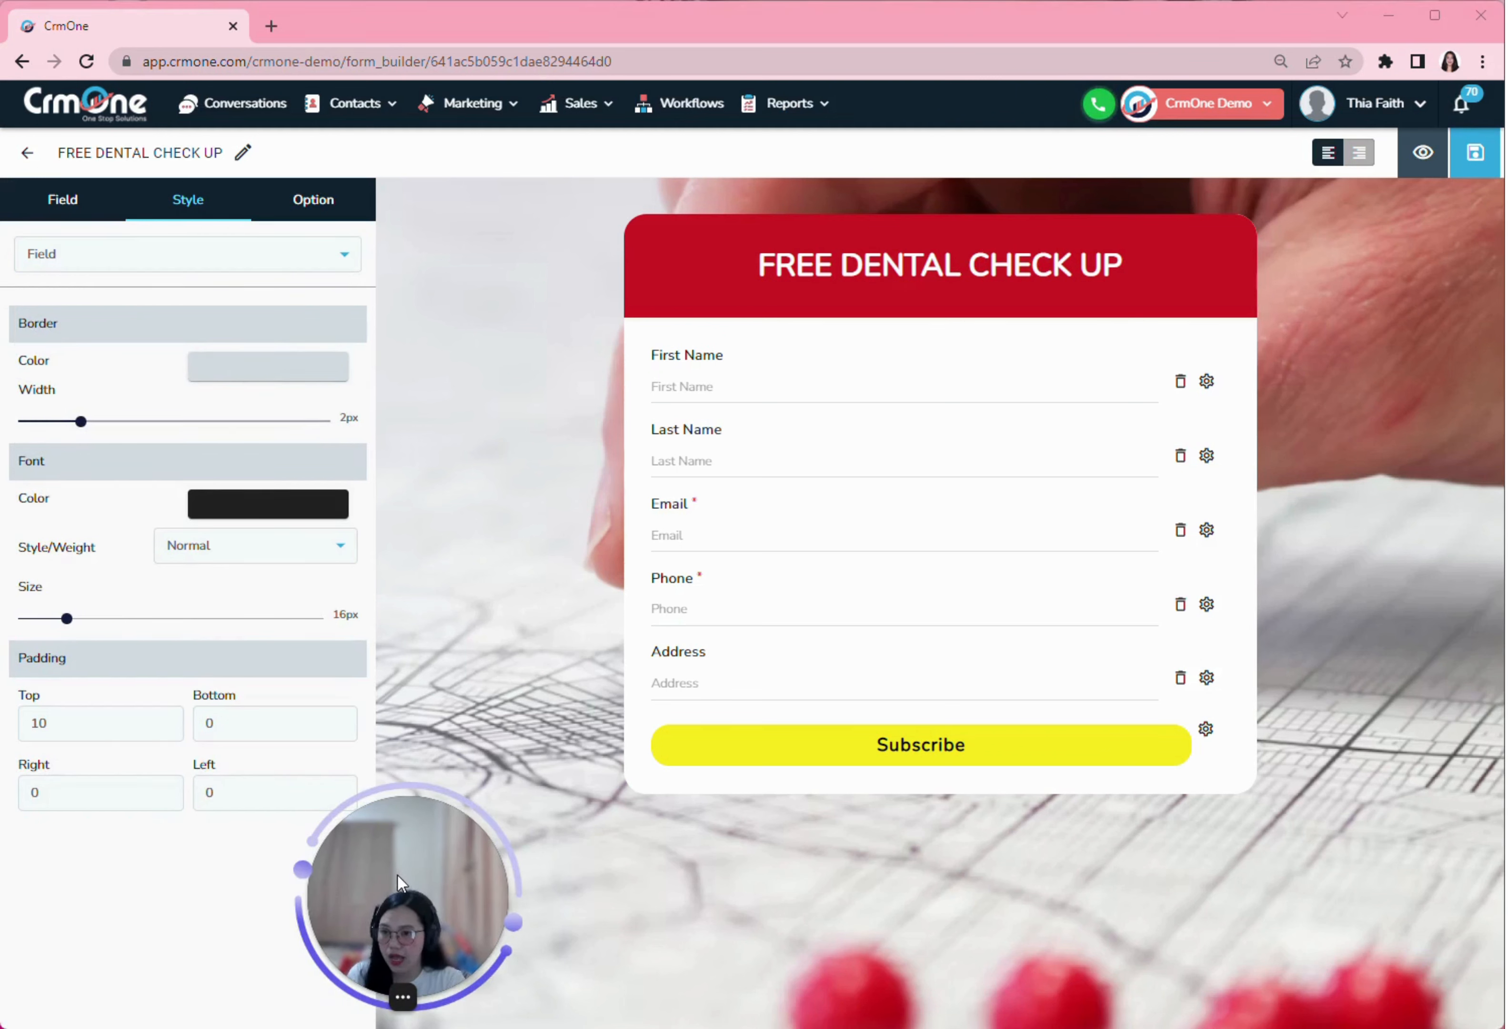
pyautogui.click(228, 372)
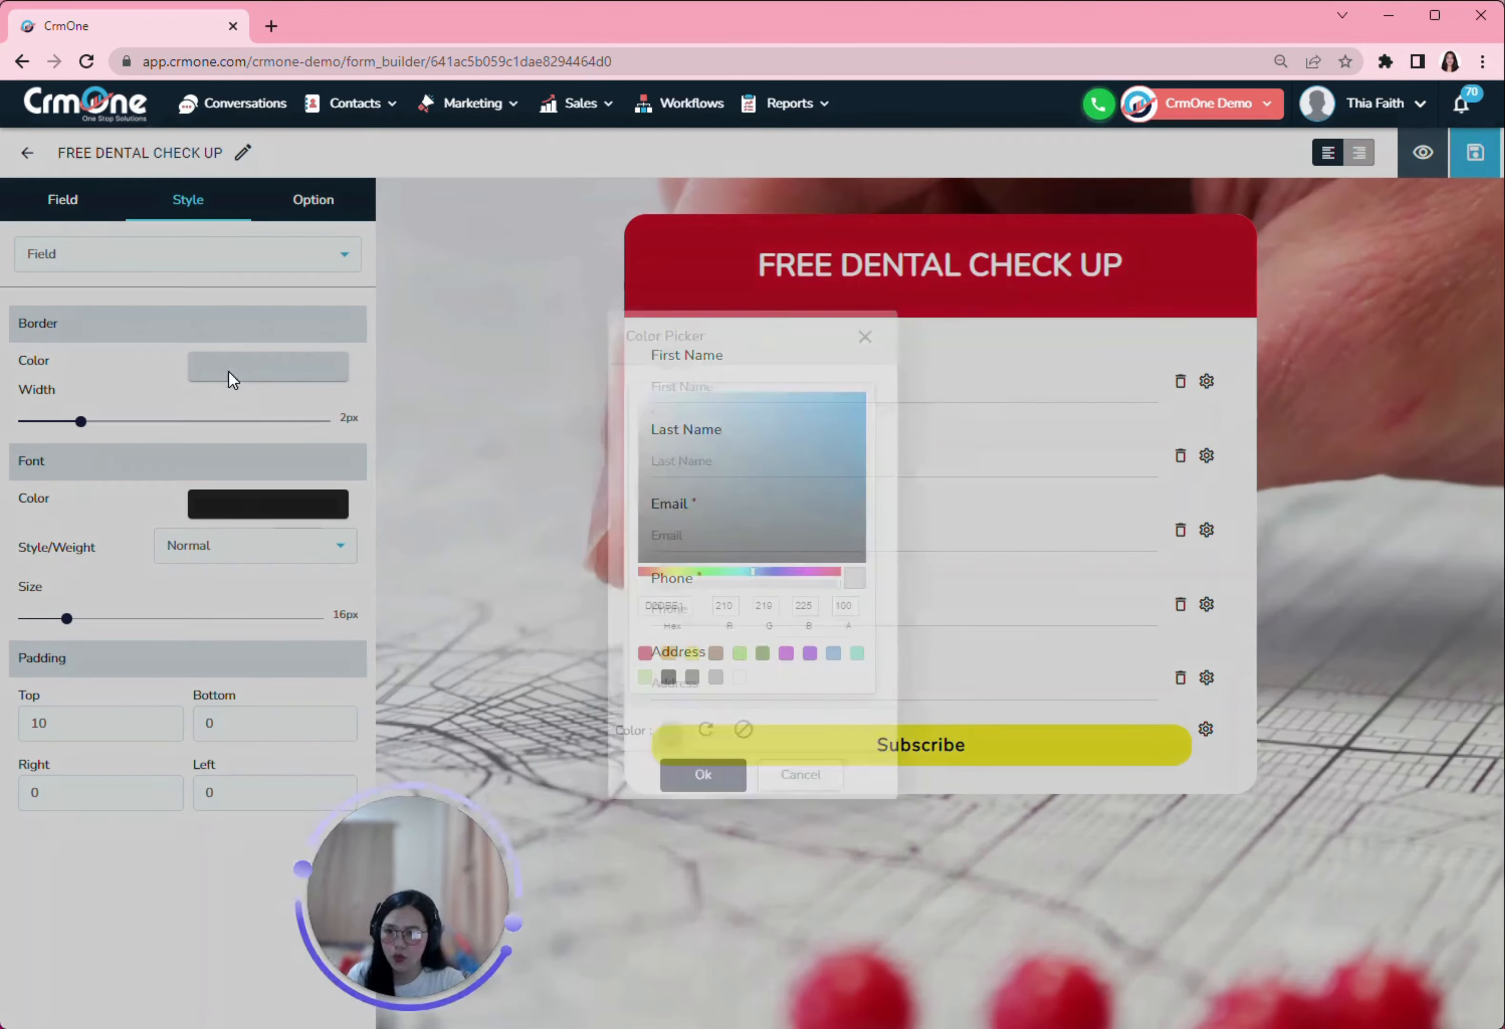
pyautogui.click(667, 678)
pyautogui.click(712, 780)
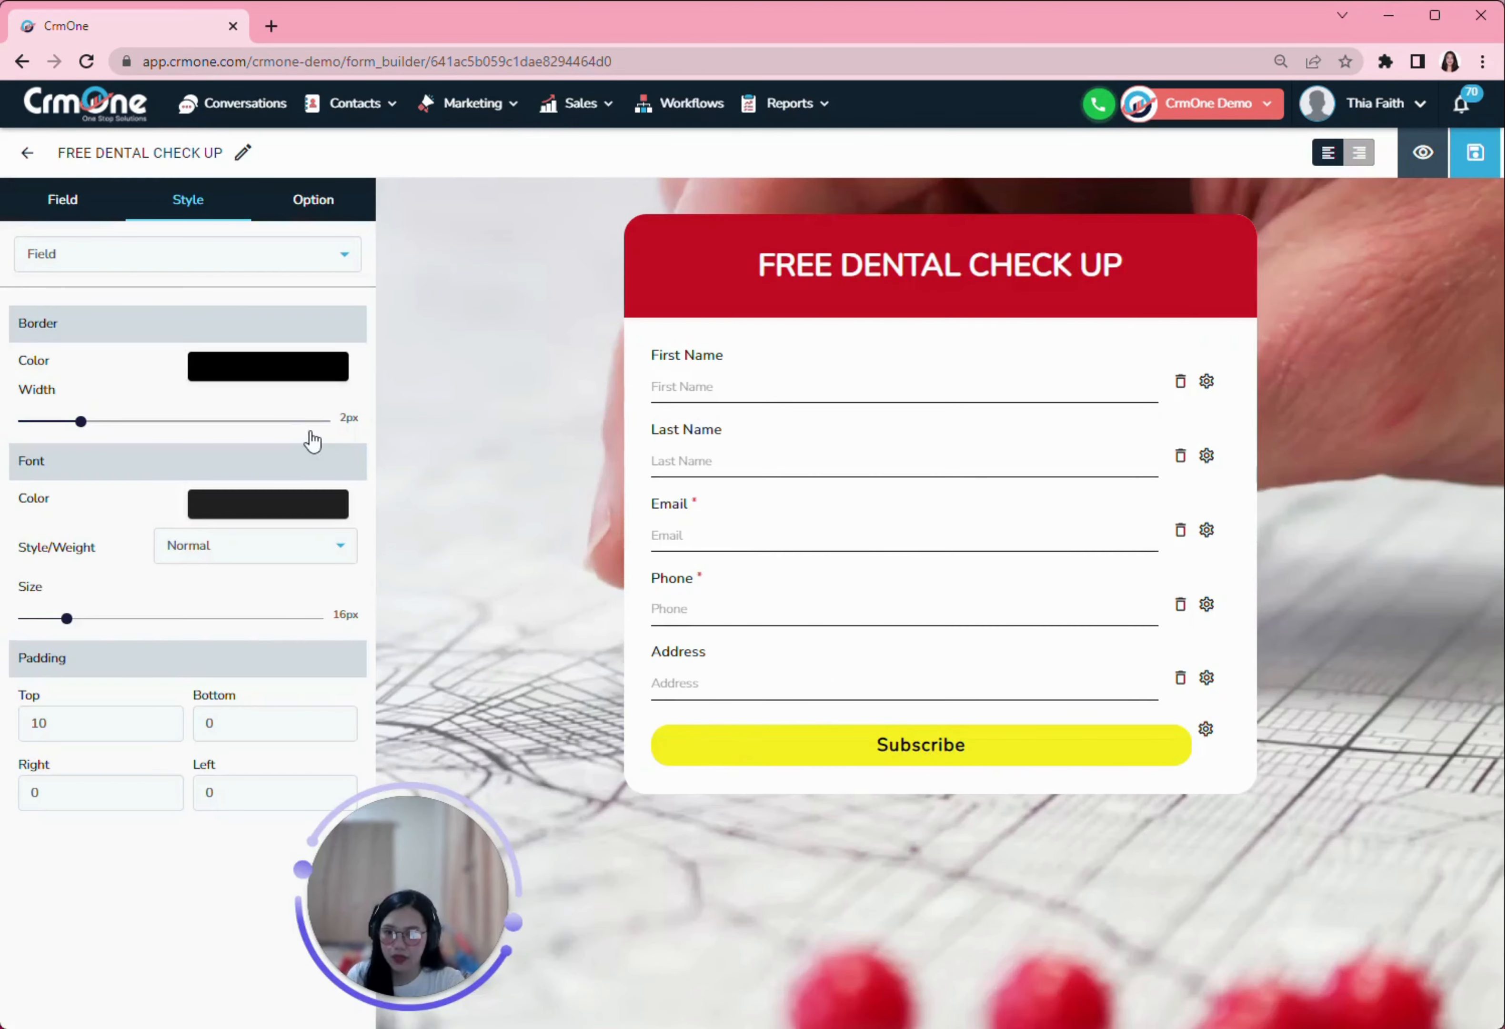
# Step: Set the font color of the form's fields to red
pyautogui.click(253, 508)
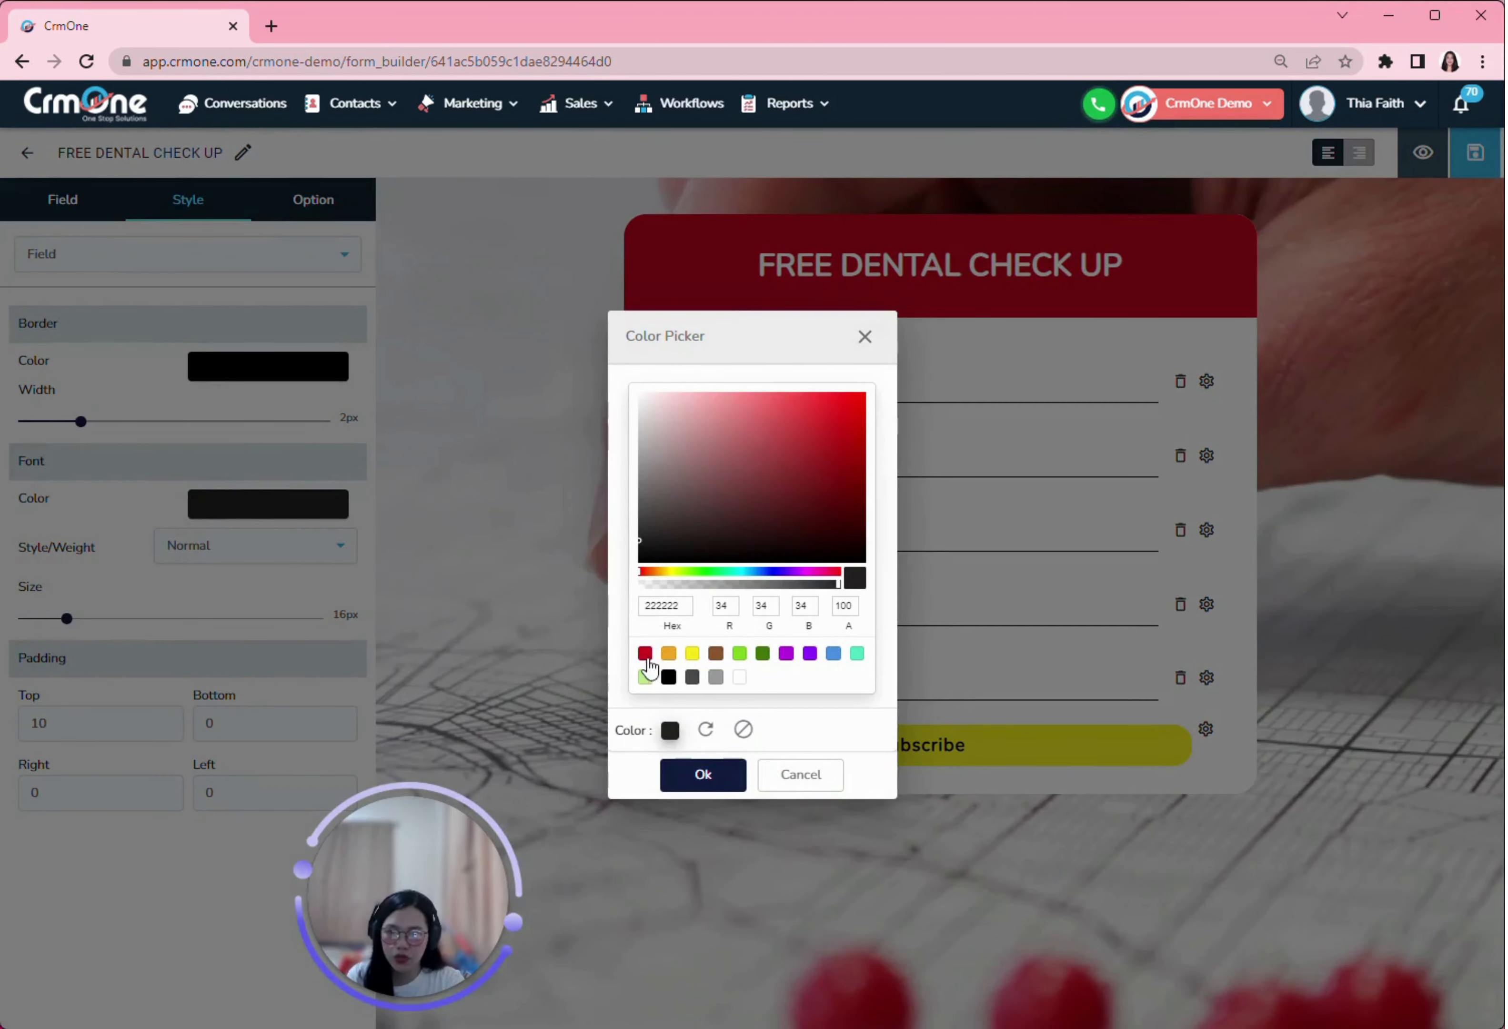
pyautogui.click(645, 653)
pyautogui.click(698, 775)
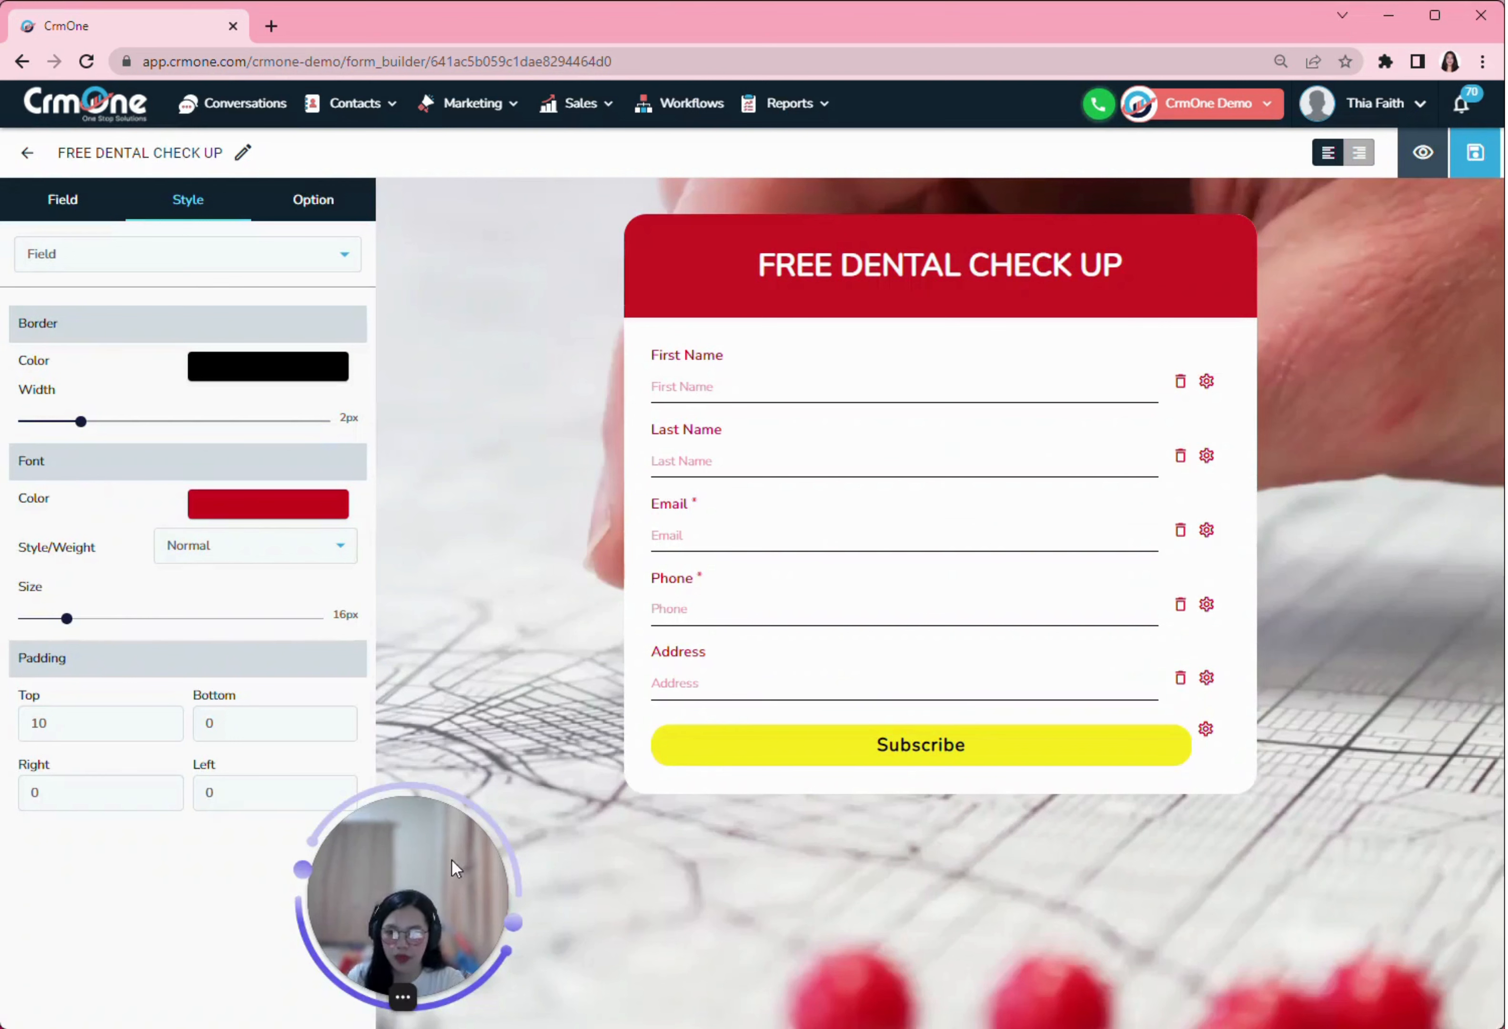
# Step: Switch to the header style settings and set the header's background color to yellow (F8E71C)
pyautogui.moveTo(408, 862); pyautogui.dragTo(180, 865)
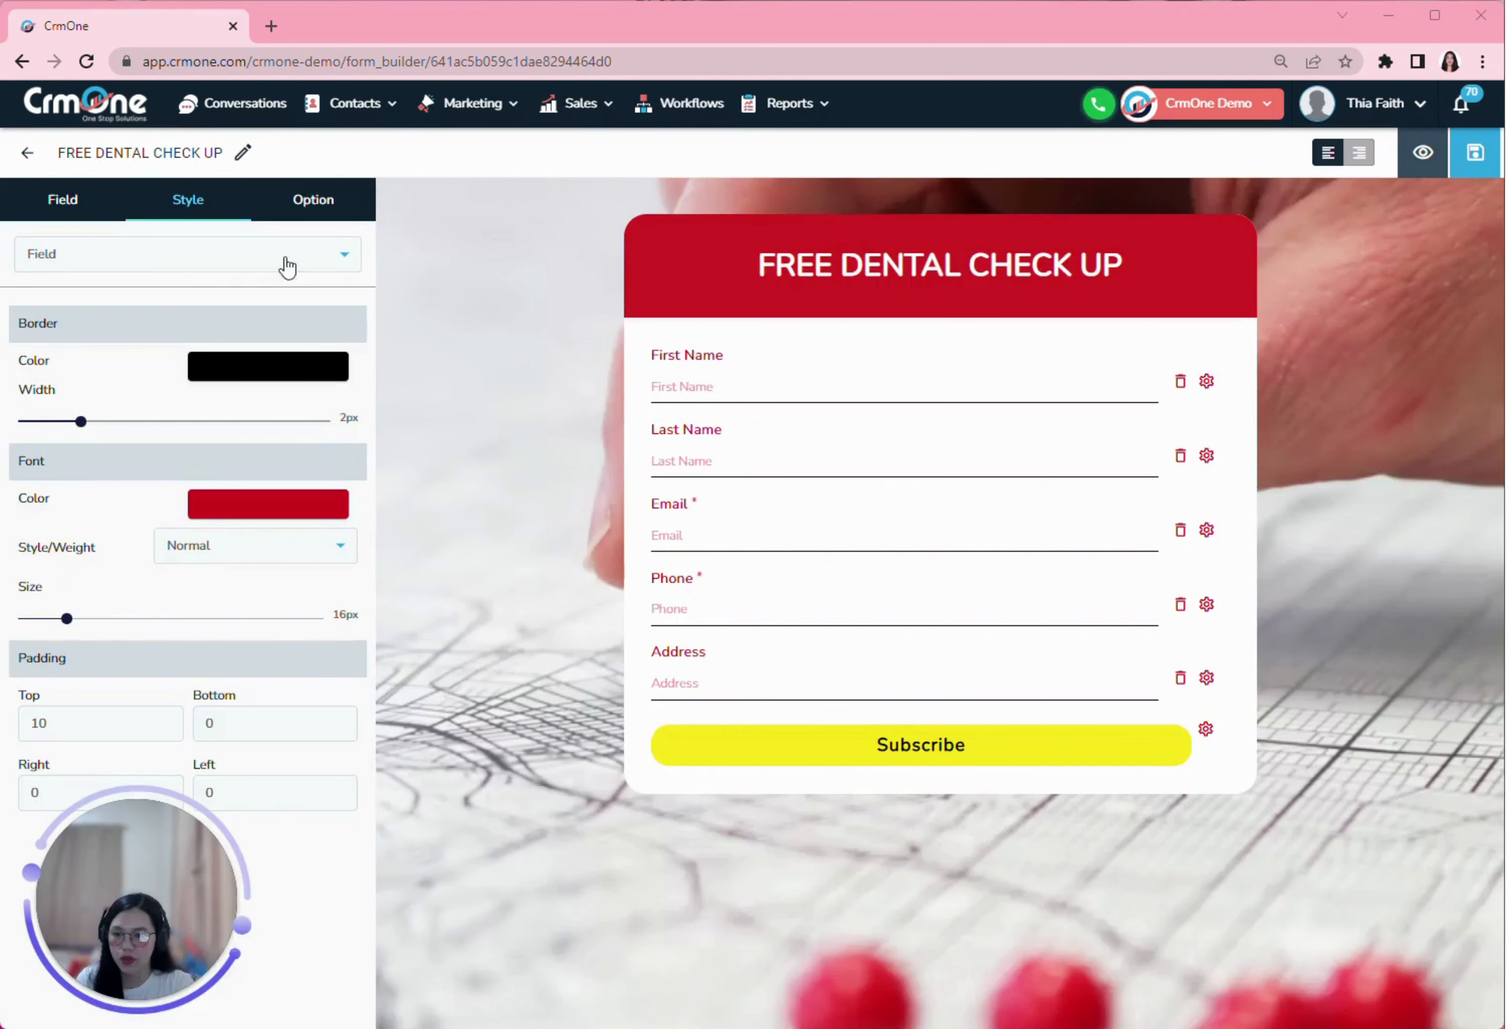
pyautogui.click(150, 262)
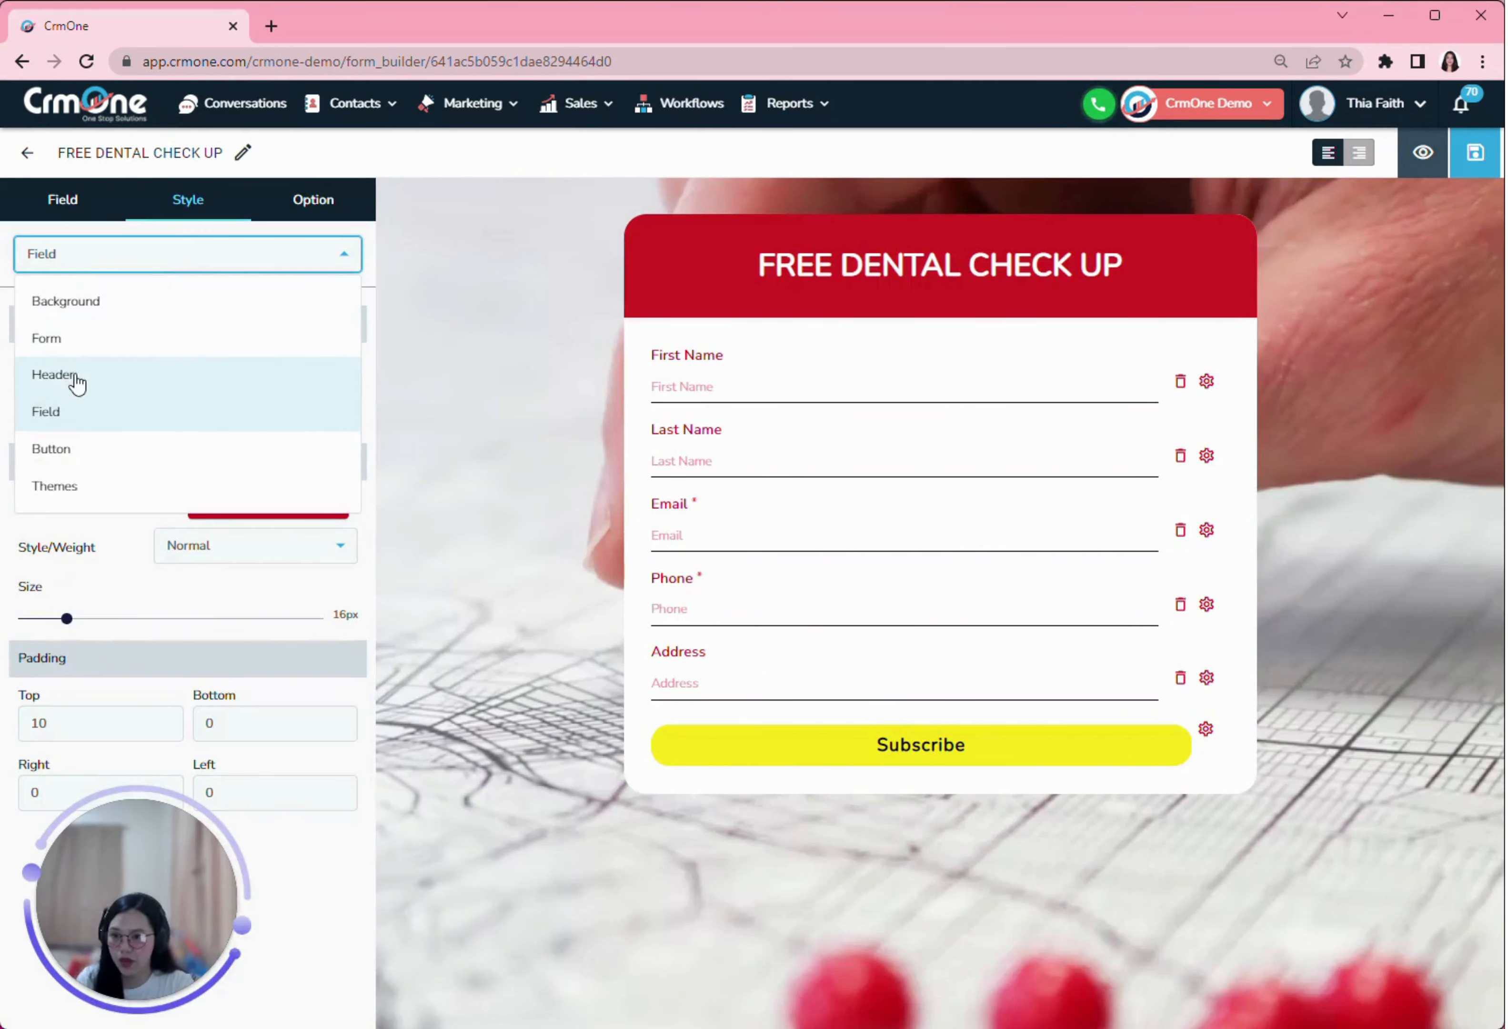
pyautogui.click(73, 376)
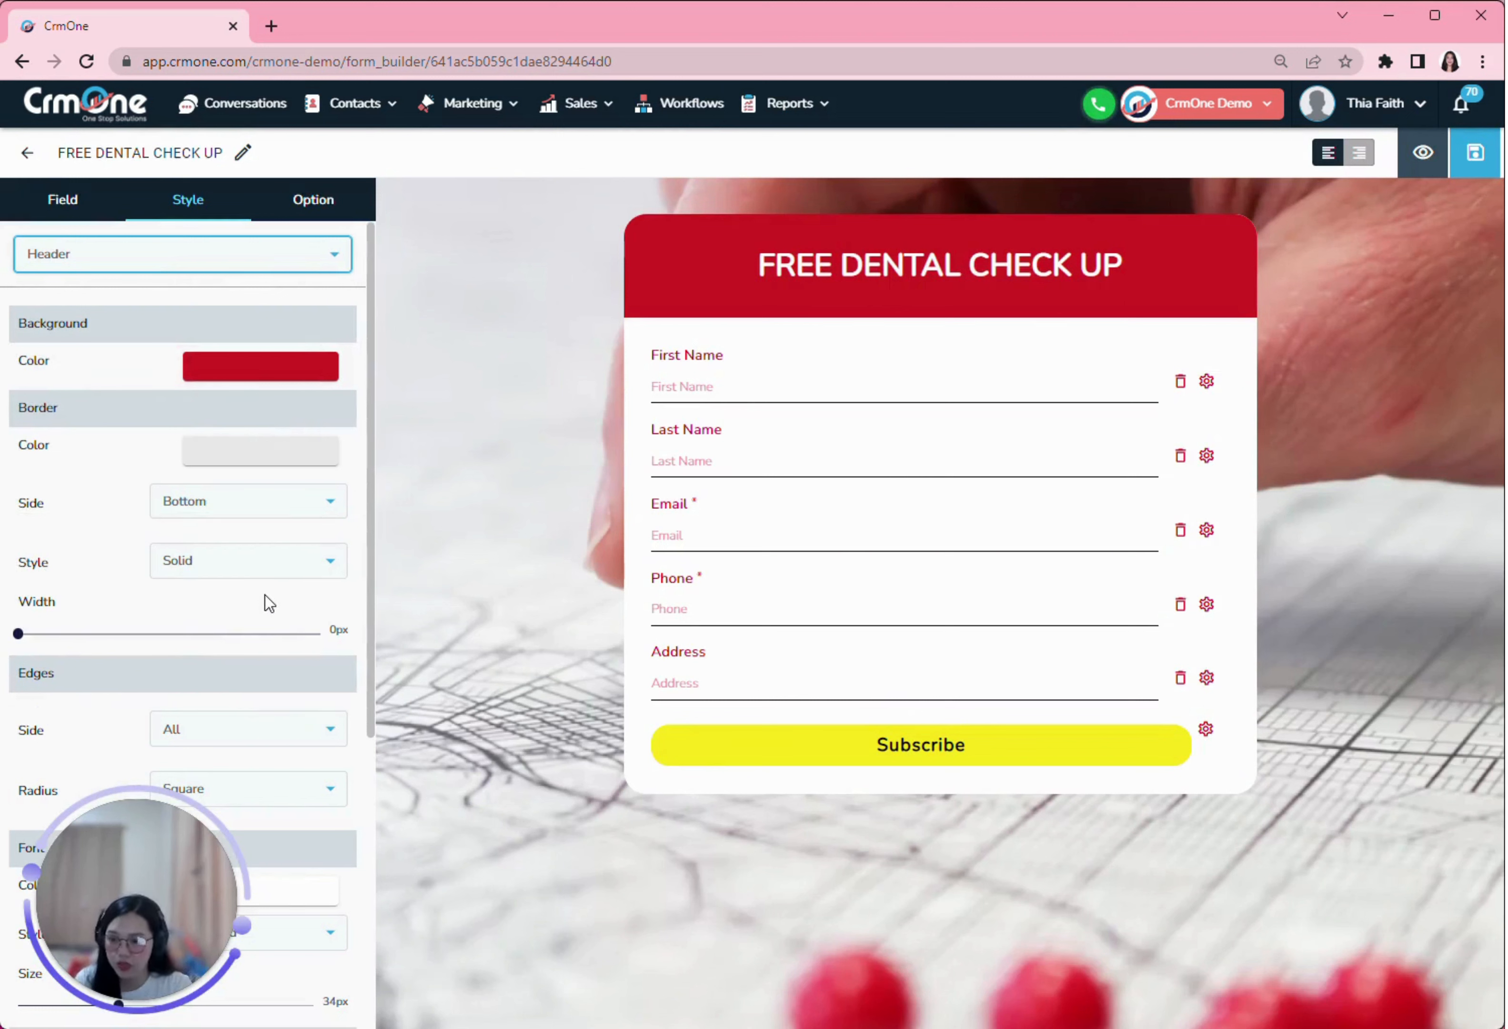
pyautogui.click(240, 365)
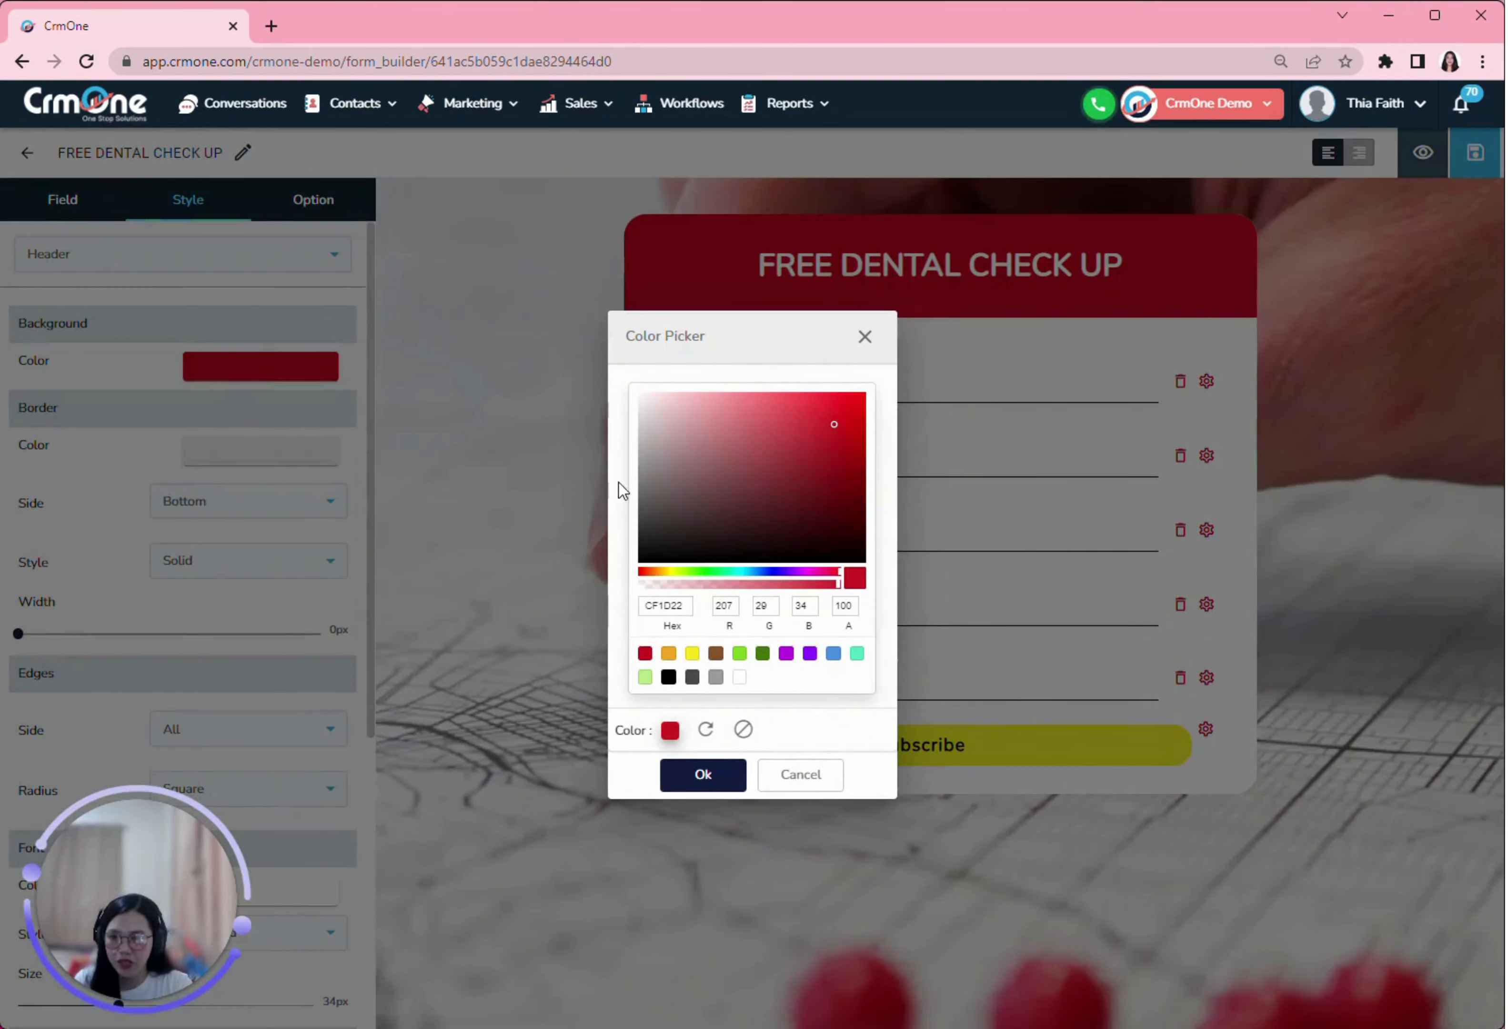
pyautogui.click(692, 653)
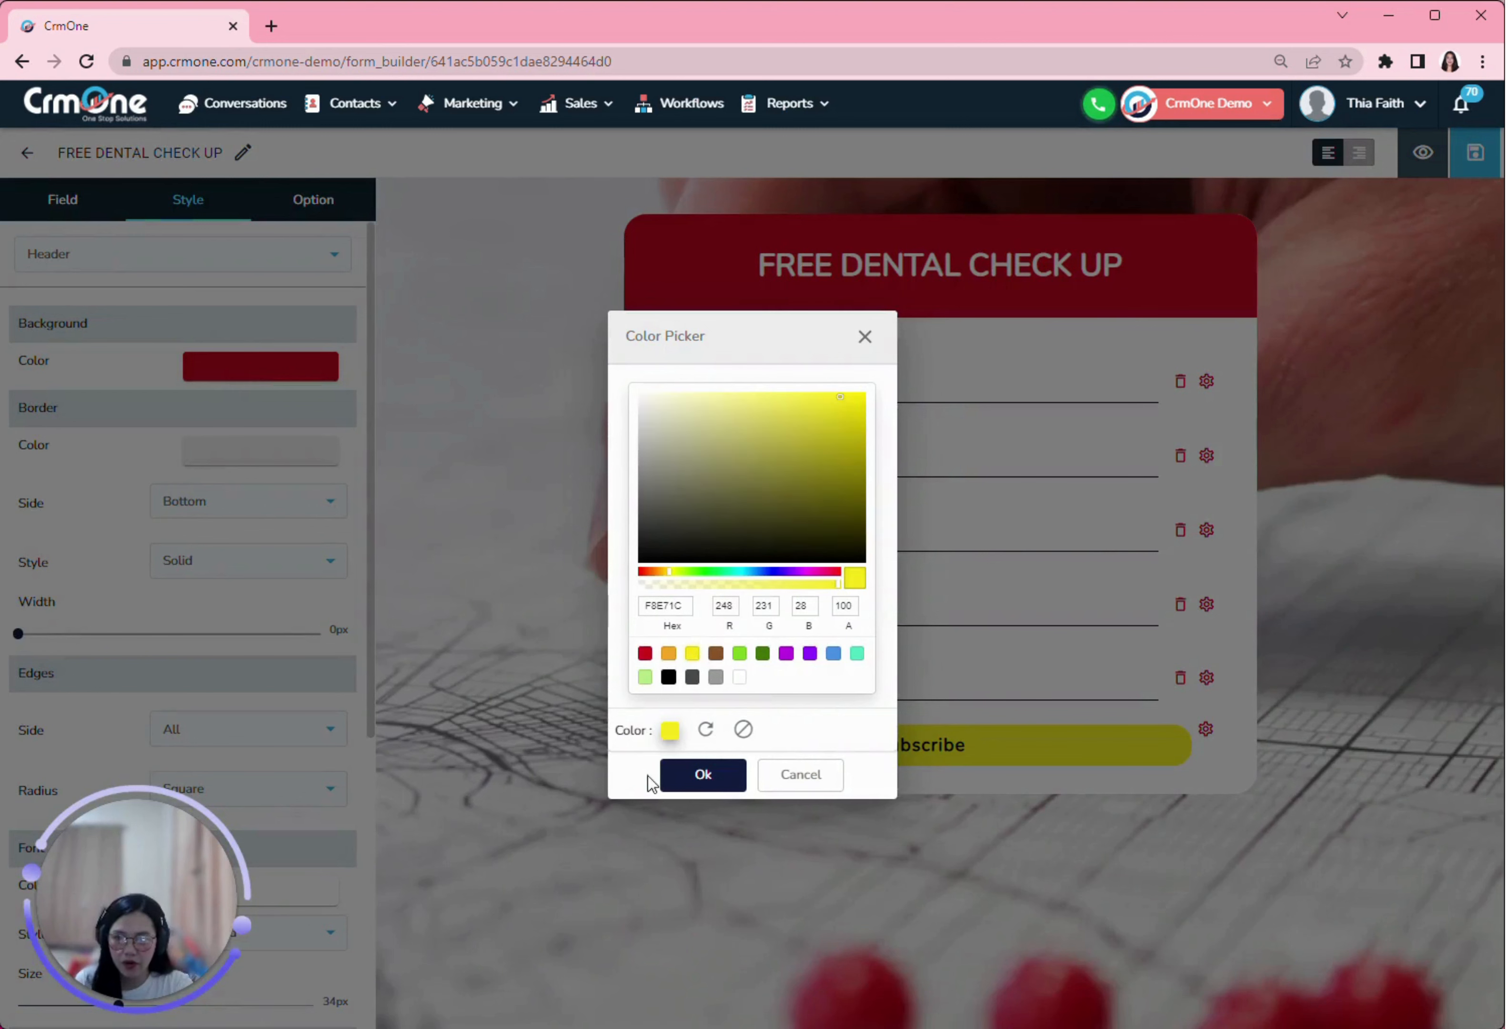
pyautogui.click(703, 775)
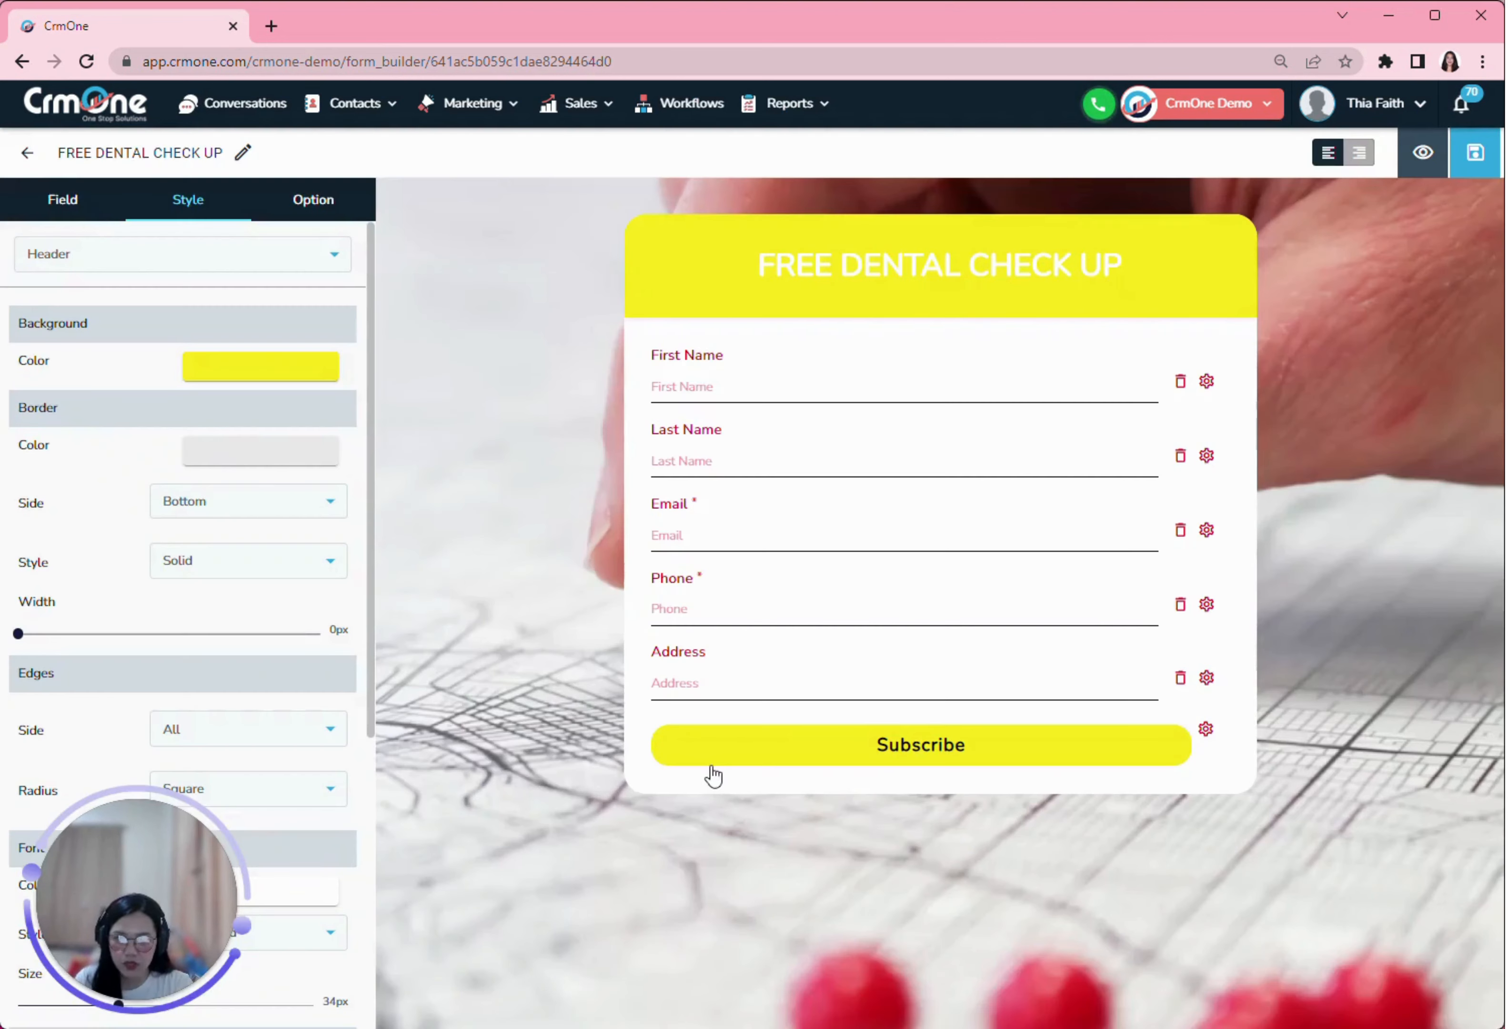
# Step: Clear the header's border color so that it uses no color
pyautogui.click(238, 460)
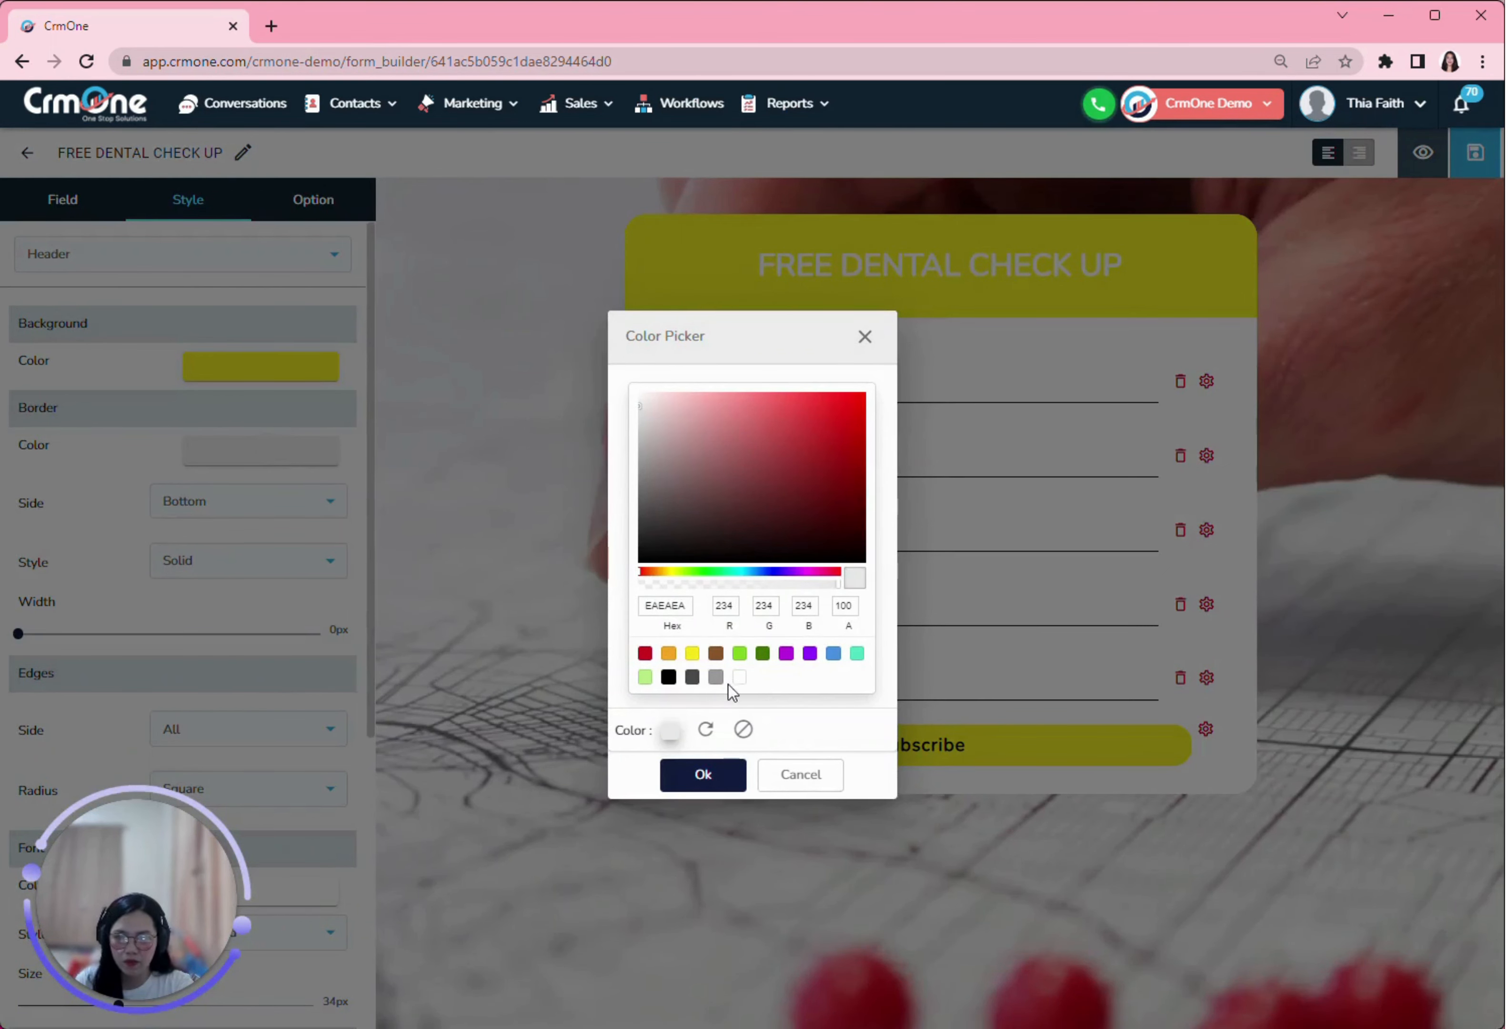
pyautogui.click(743, 729)
pyautogui.click(703, 775)
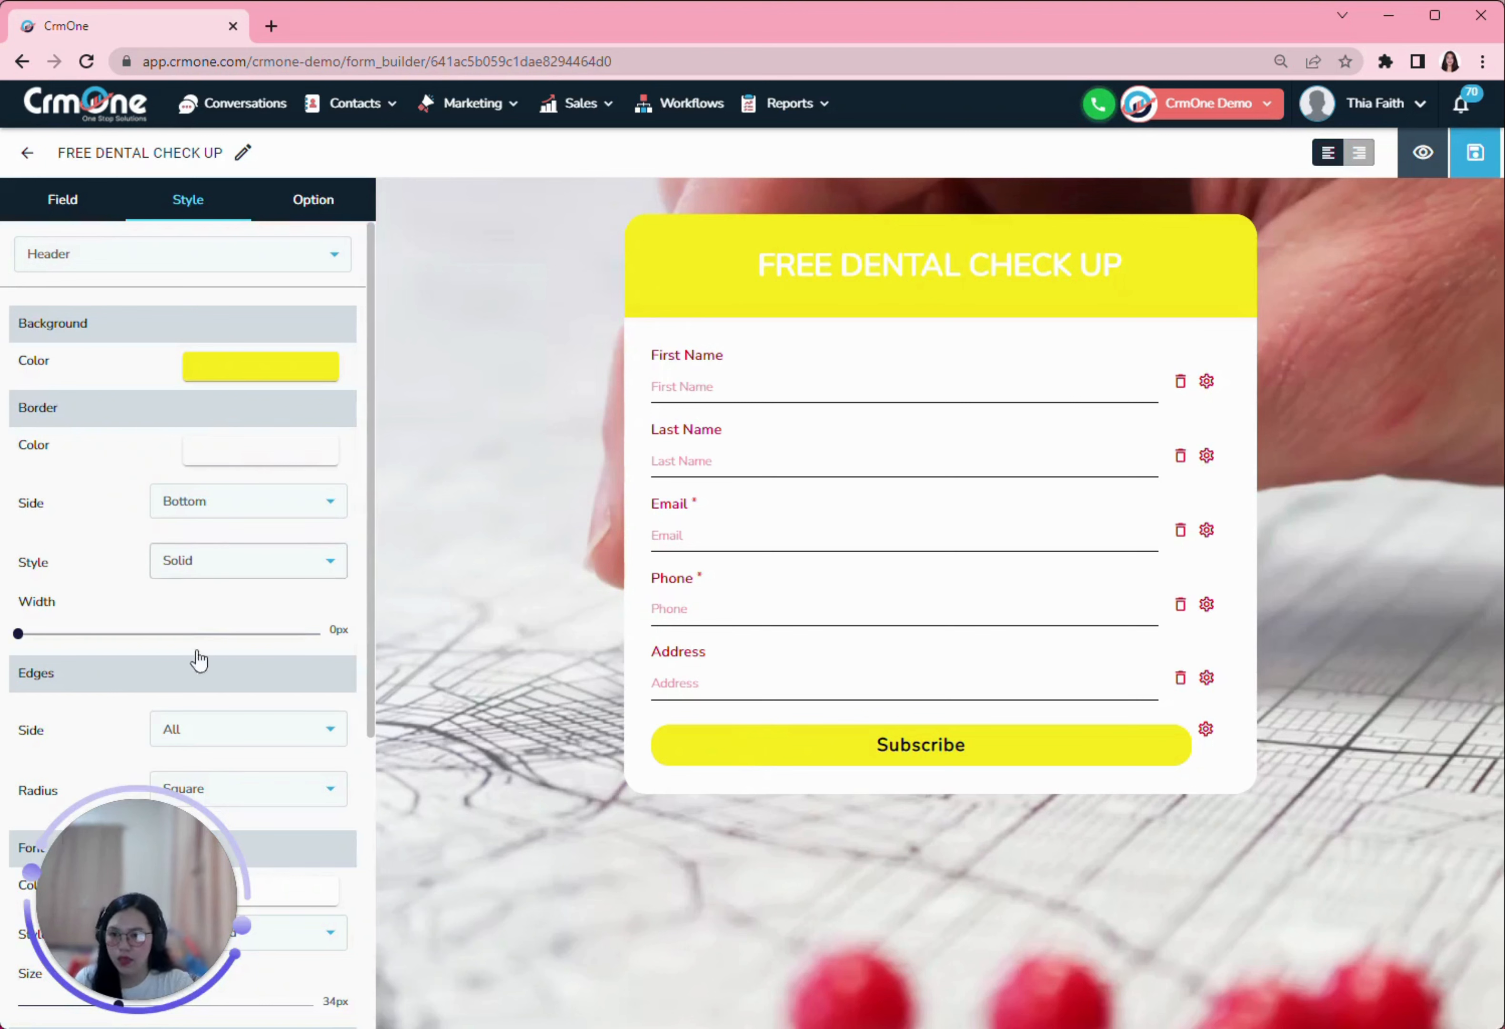
# Step: Set the font color of the header's title to black
pyautogui.scroll(-5, 249, 727)
pyautogui.moveTo(18, 334)
pyautogui.mouseDown()
pyautogui.moveTo(168, 349)
pyautogui.moveTo(18, 335)
pyautogui.mouseUp()
pyautogui.moveTo(167, 867); pyautogui.dragTo(420, 866)
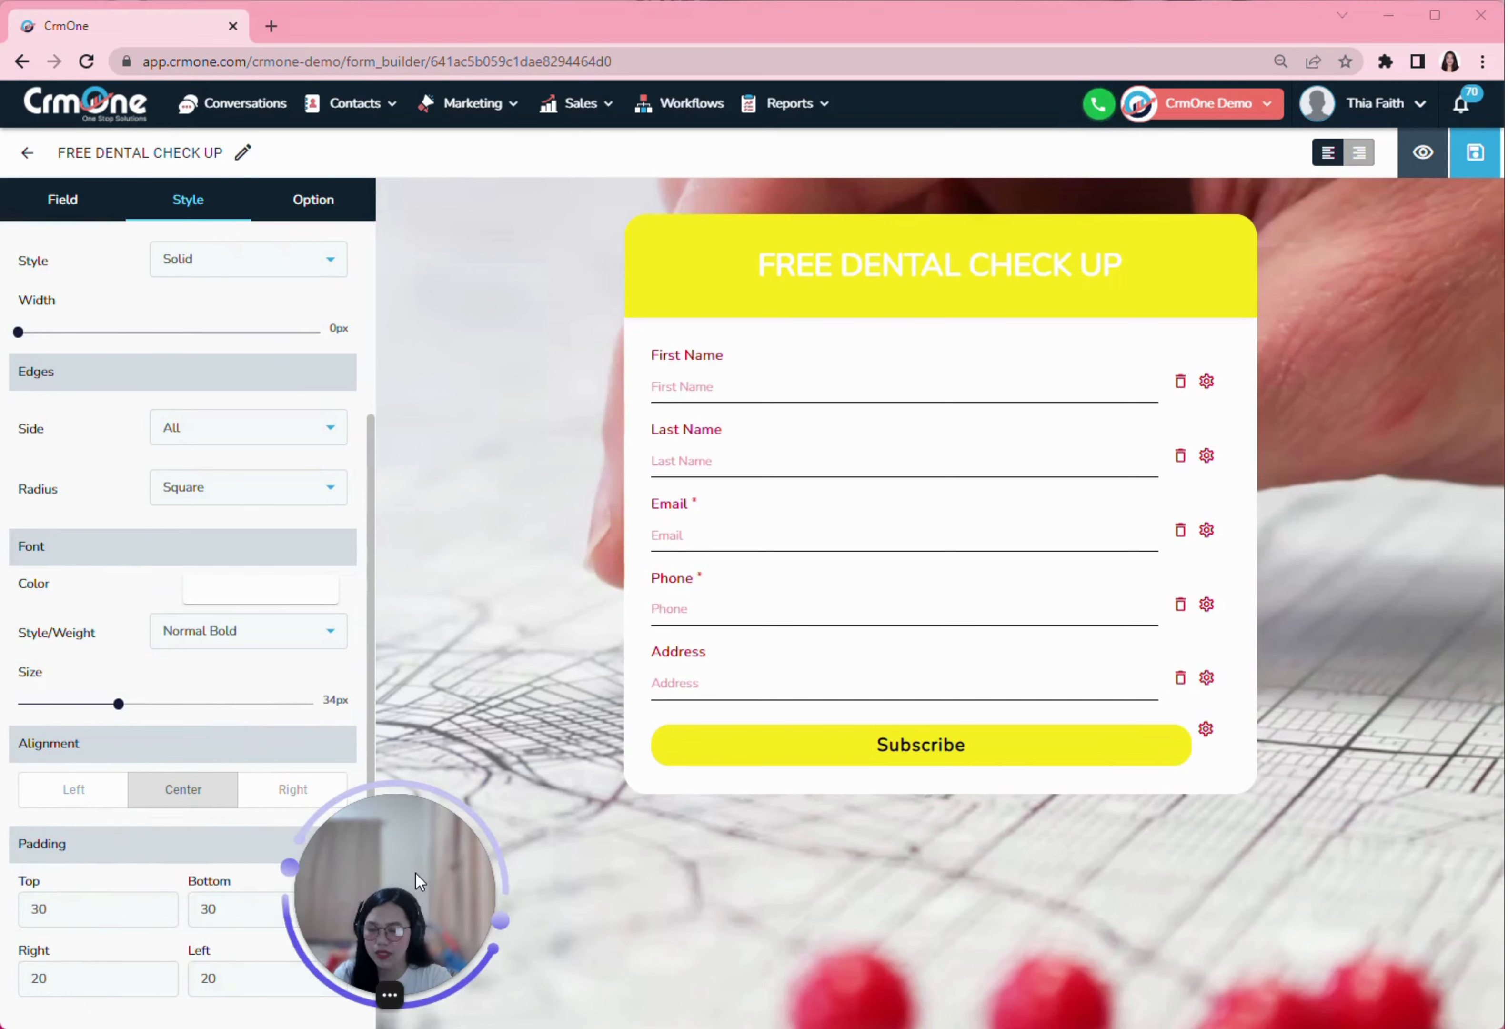
pyautogui.scroll(-2, 144, 742)
pyautogui.scroll(-1, 153, 716)
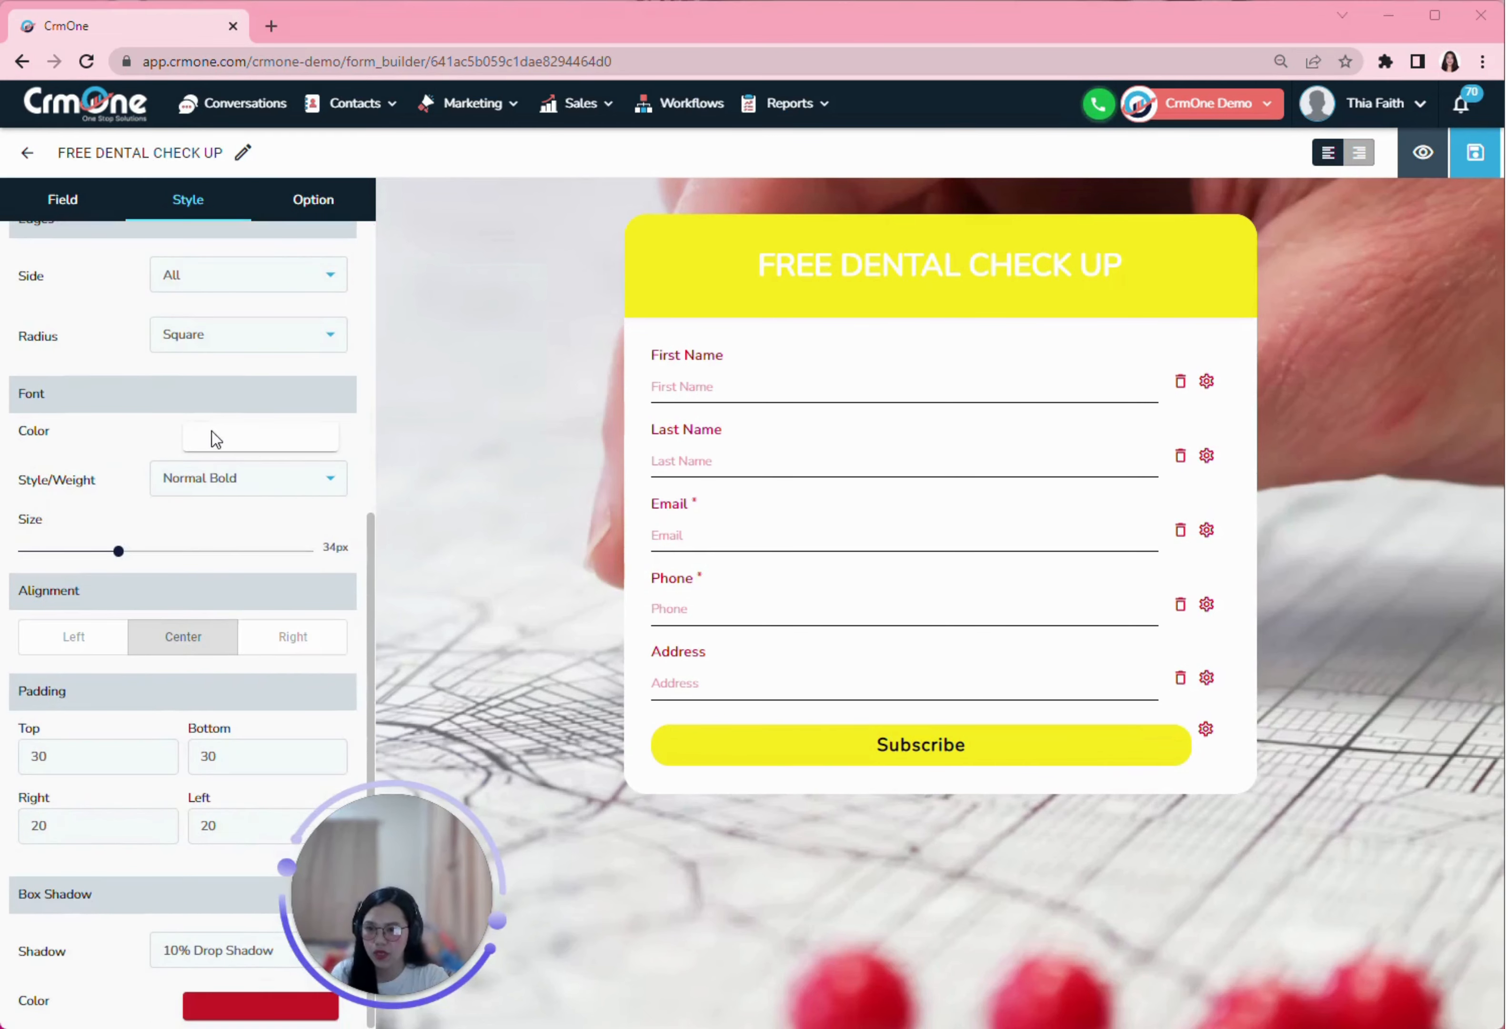
pyautogui.click(230, 438)
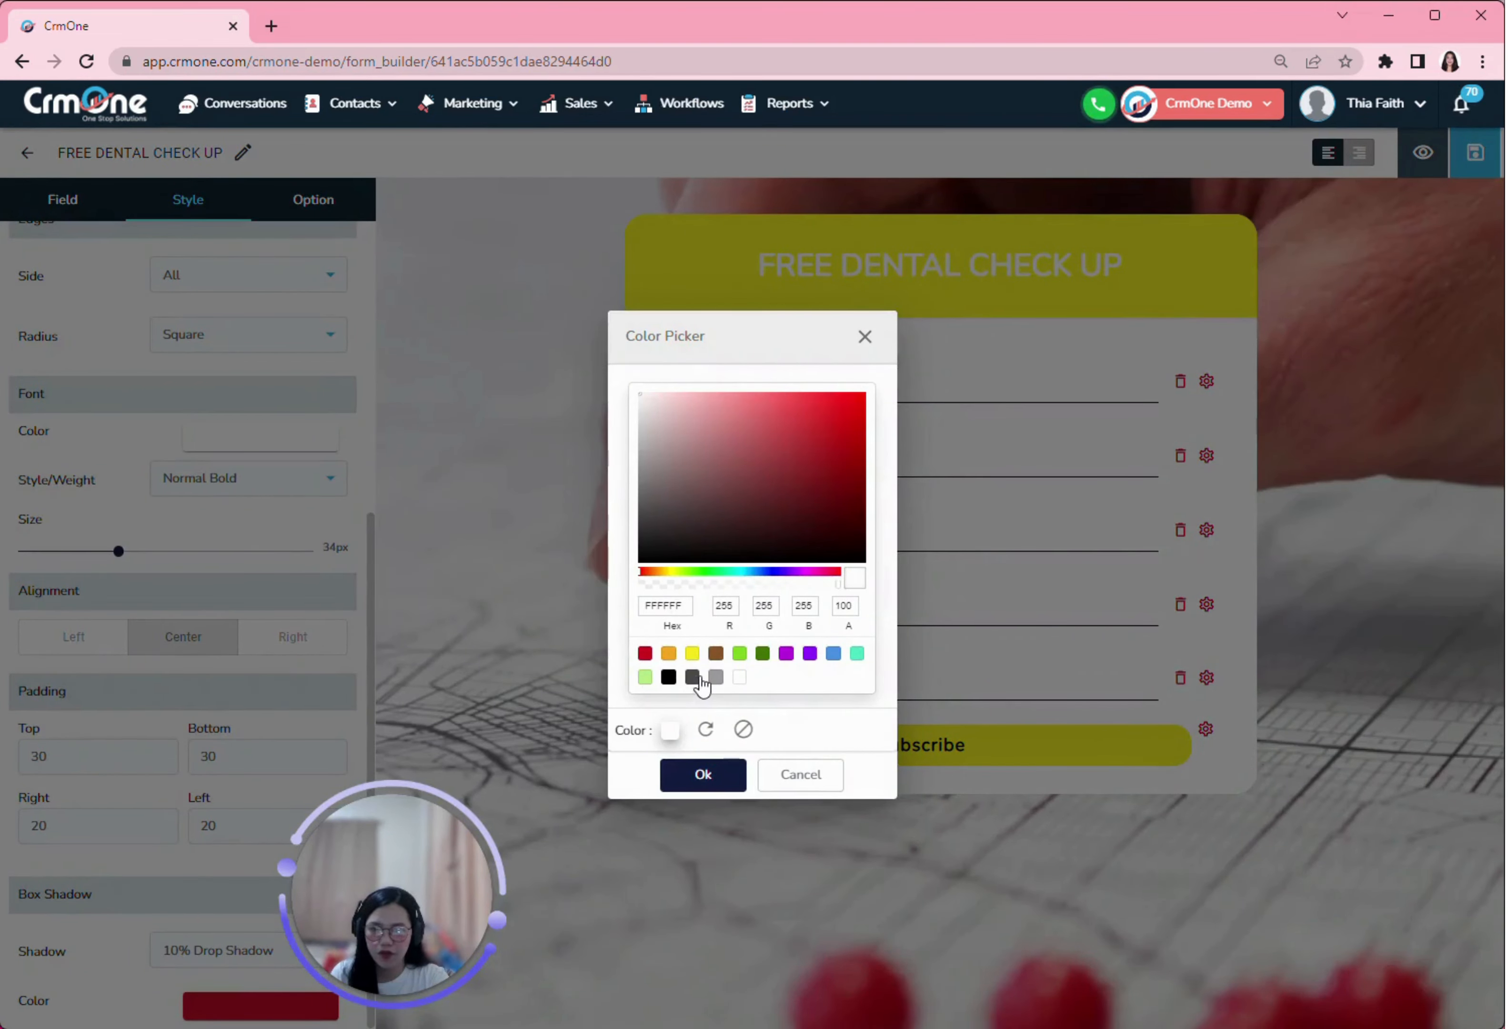
pyautogui.click(644, 654)
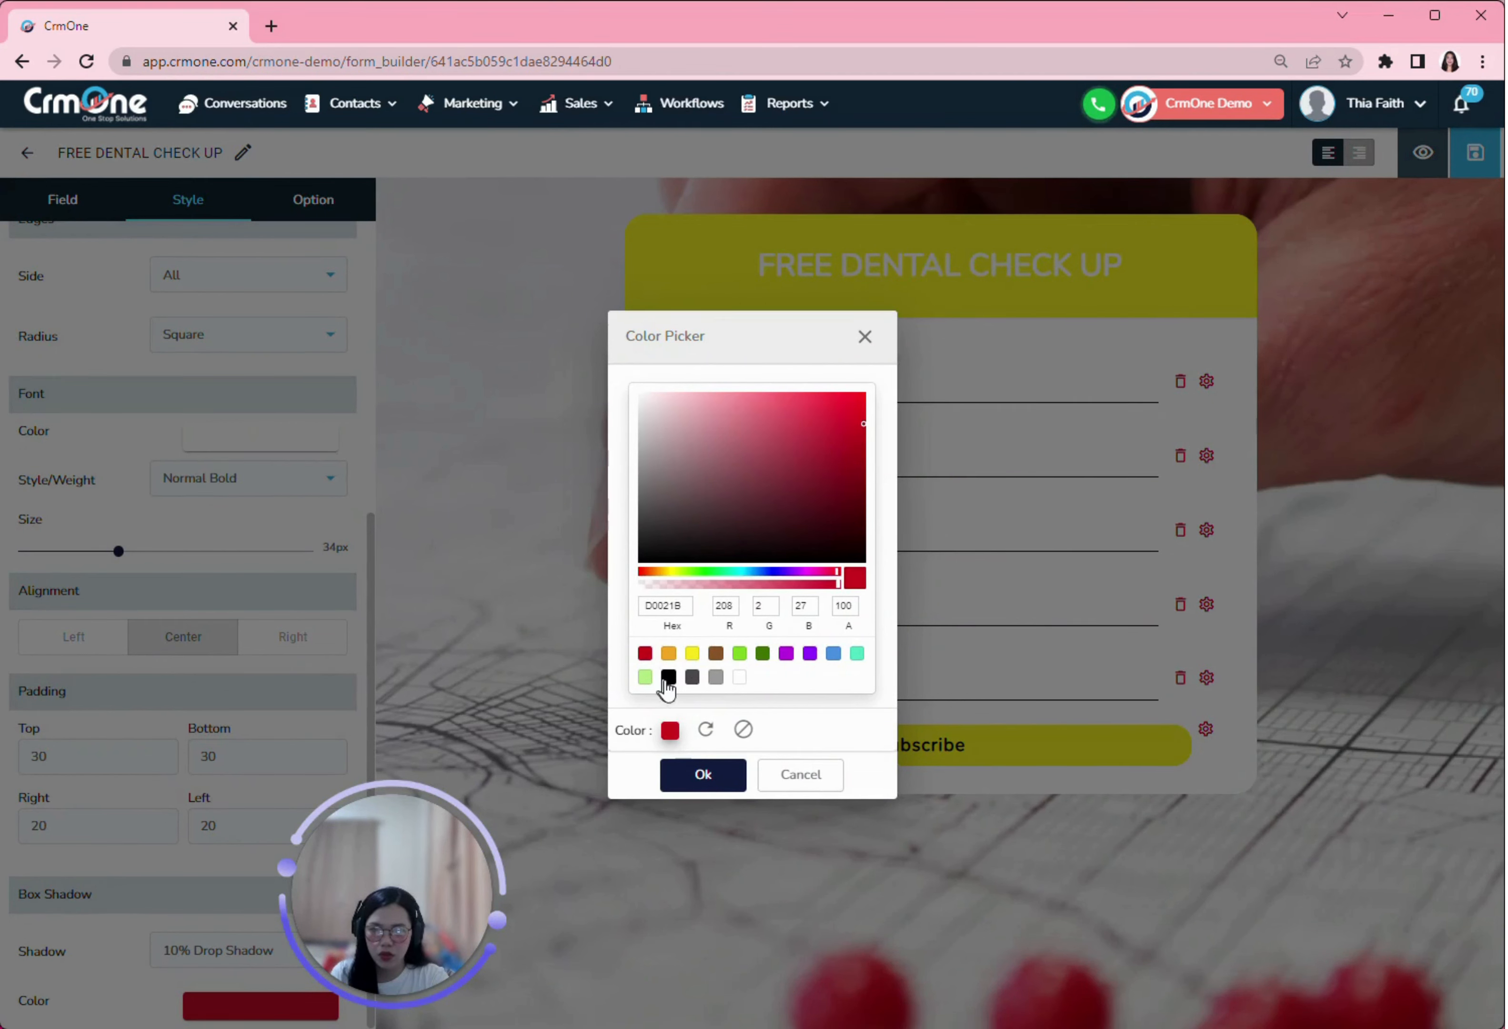
pyautogui.click(669, 678)
pyautogui.click(705, 777)
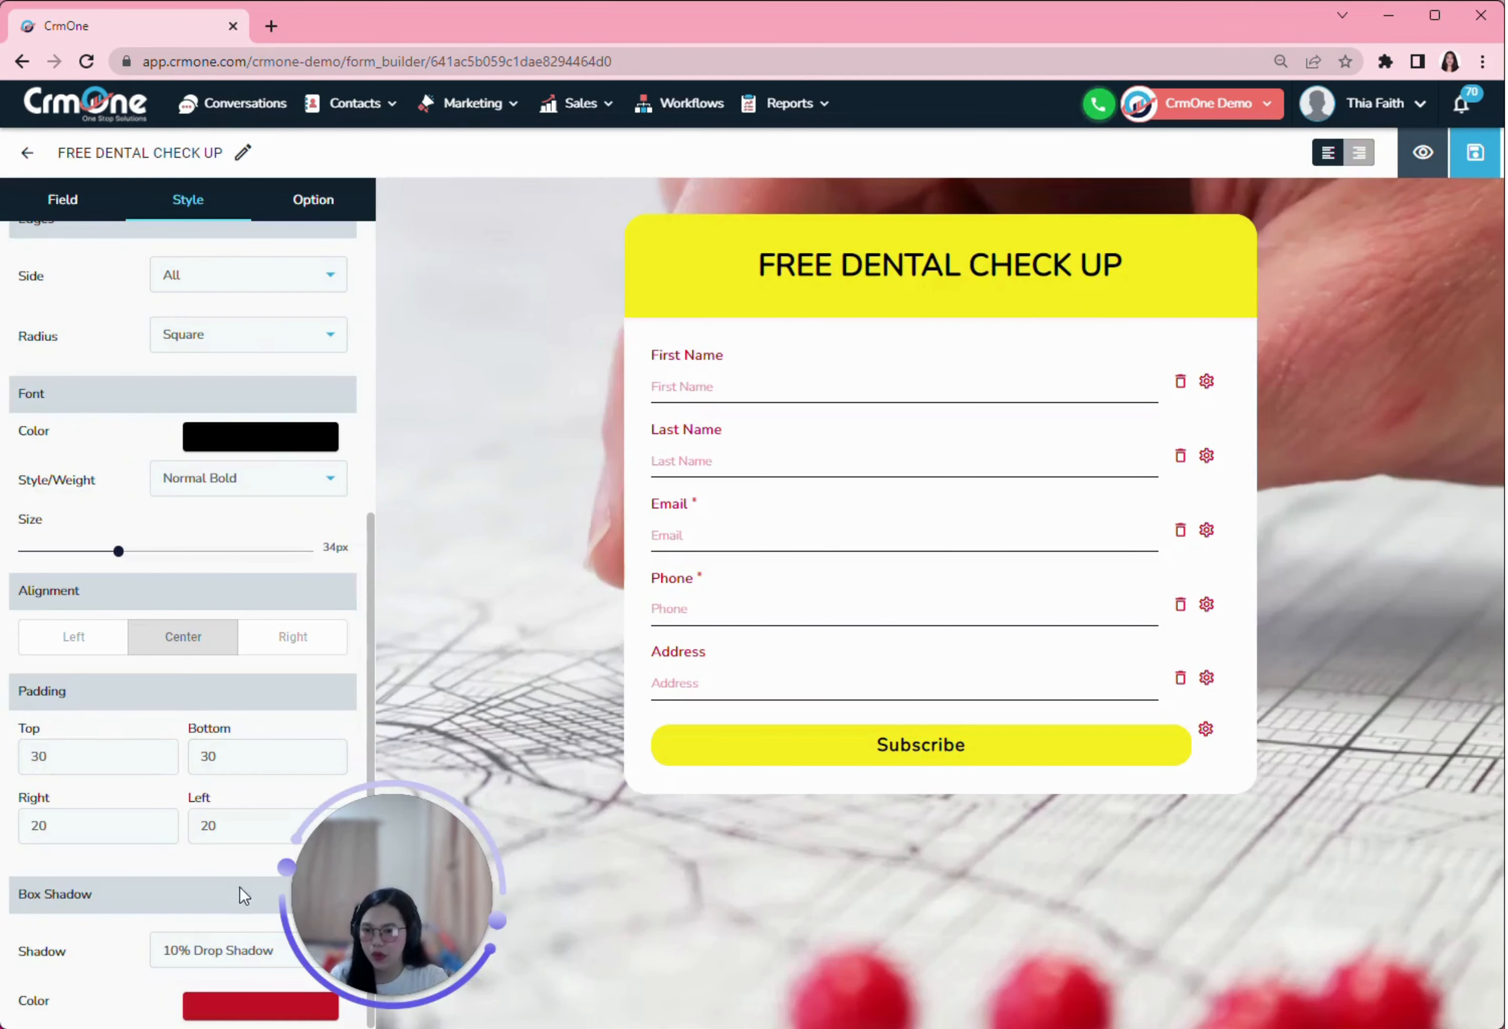
# Step: Look over the form style settings and the wallpaper and container options of the background style settings
pyautogui.moveTo(414, 907); pyautogui.dragTo(179, 916)
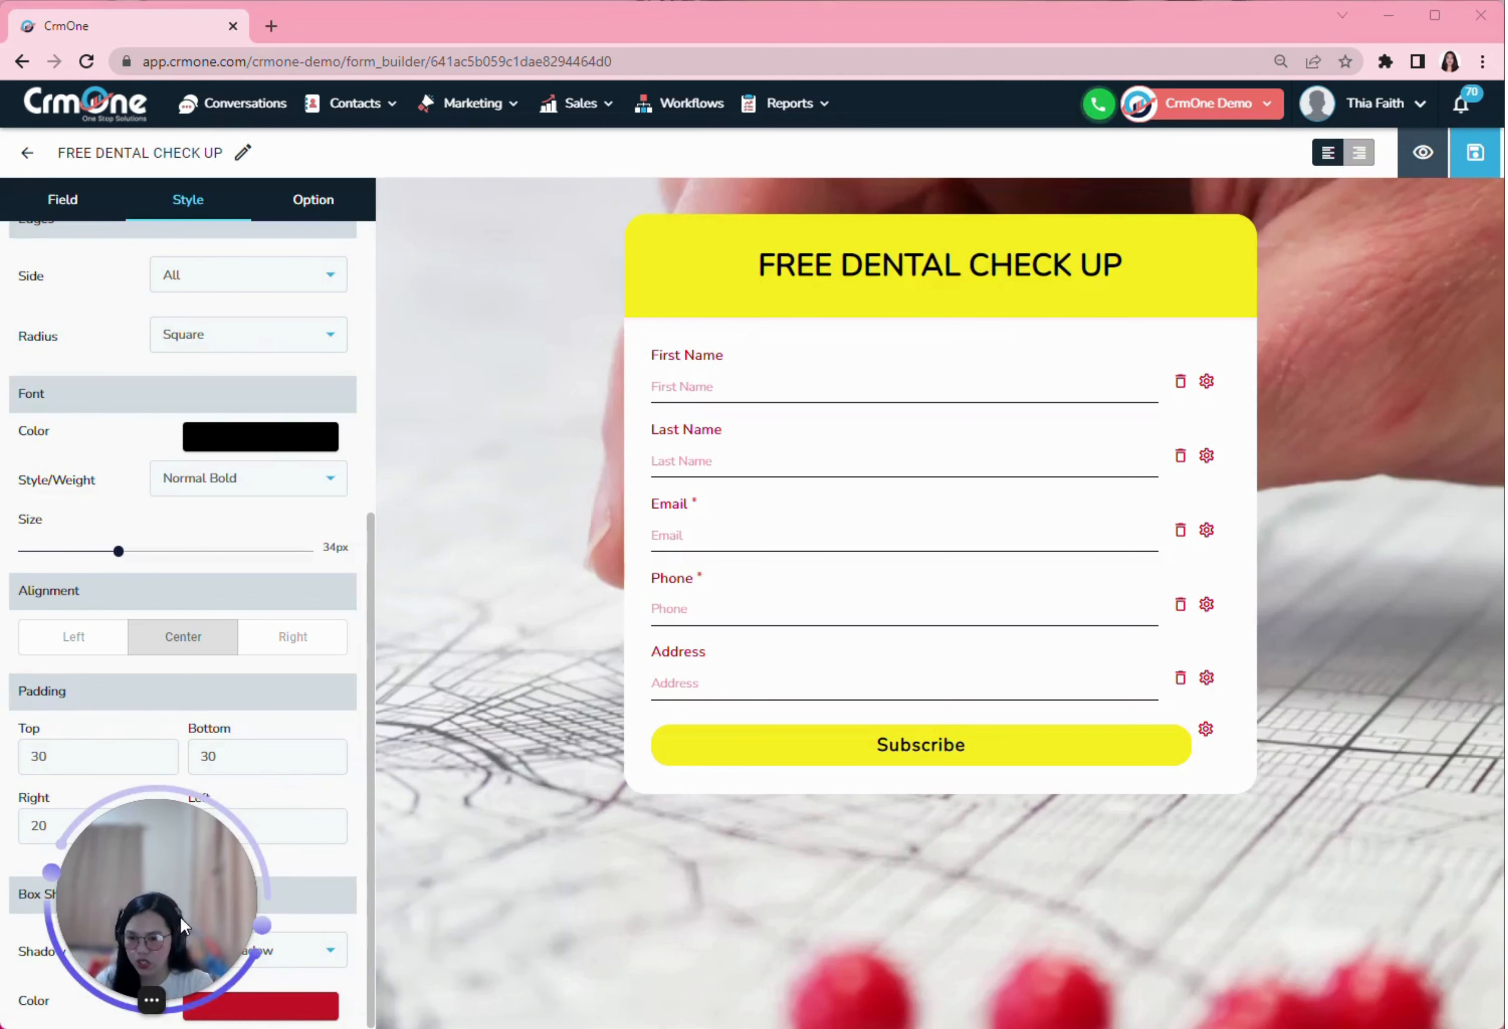
pyautogui.scroll(5, 287, 715)
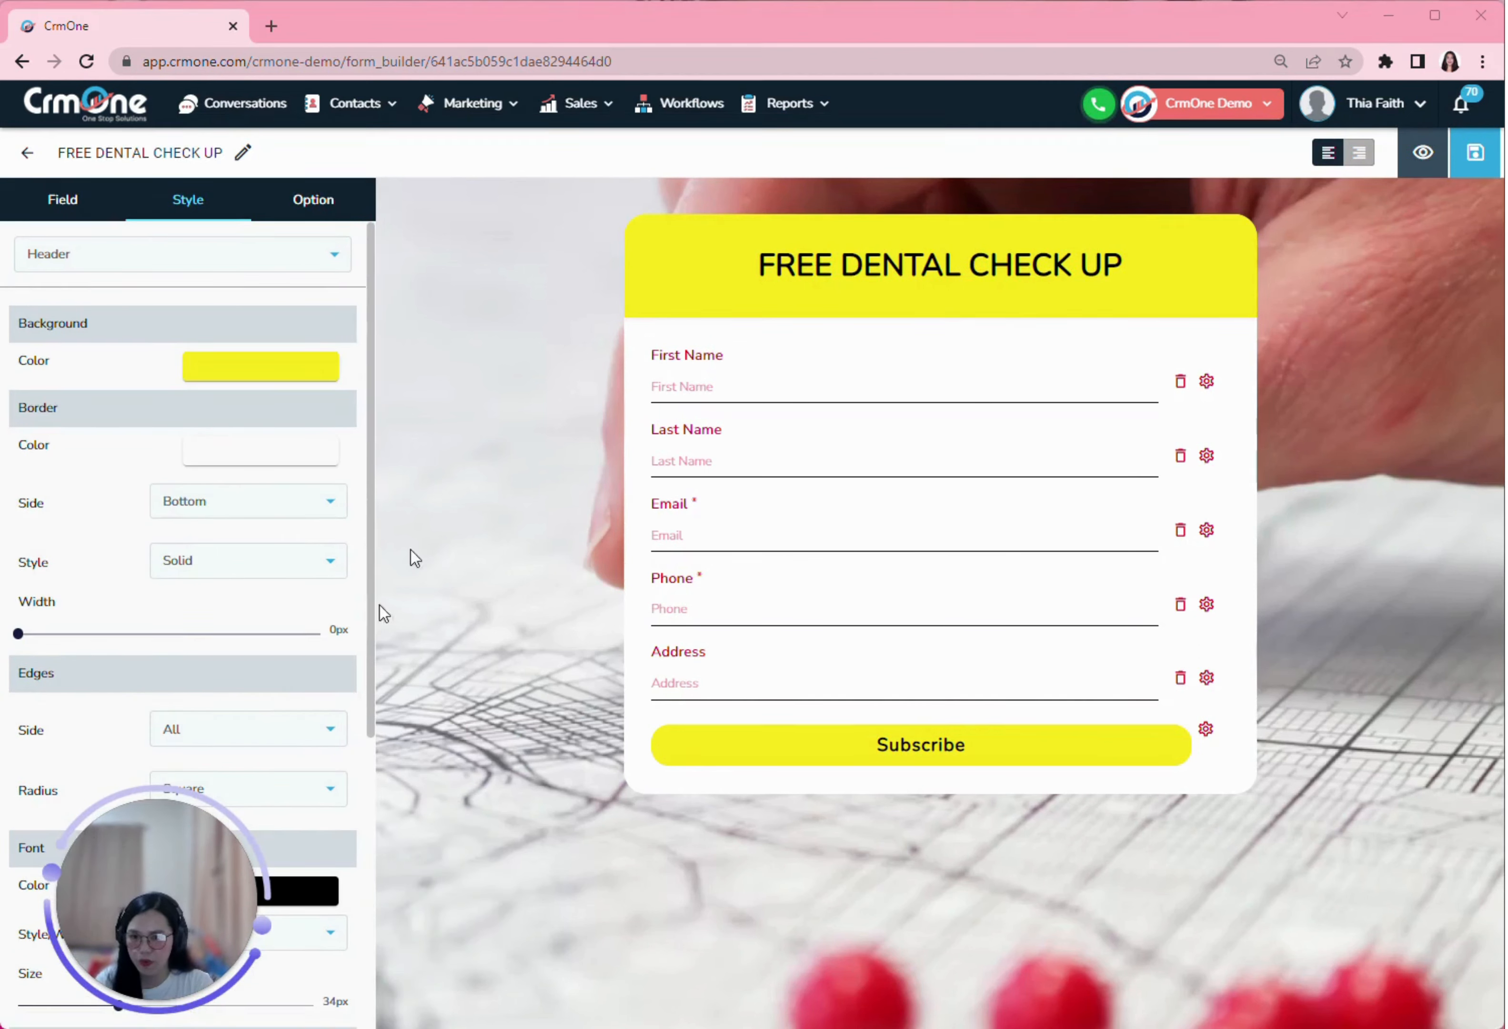
pyautogui.click(153, 254)
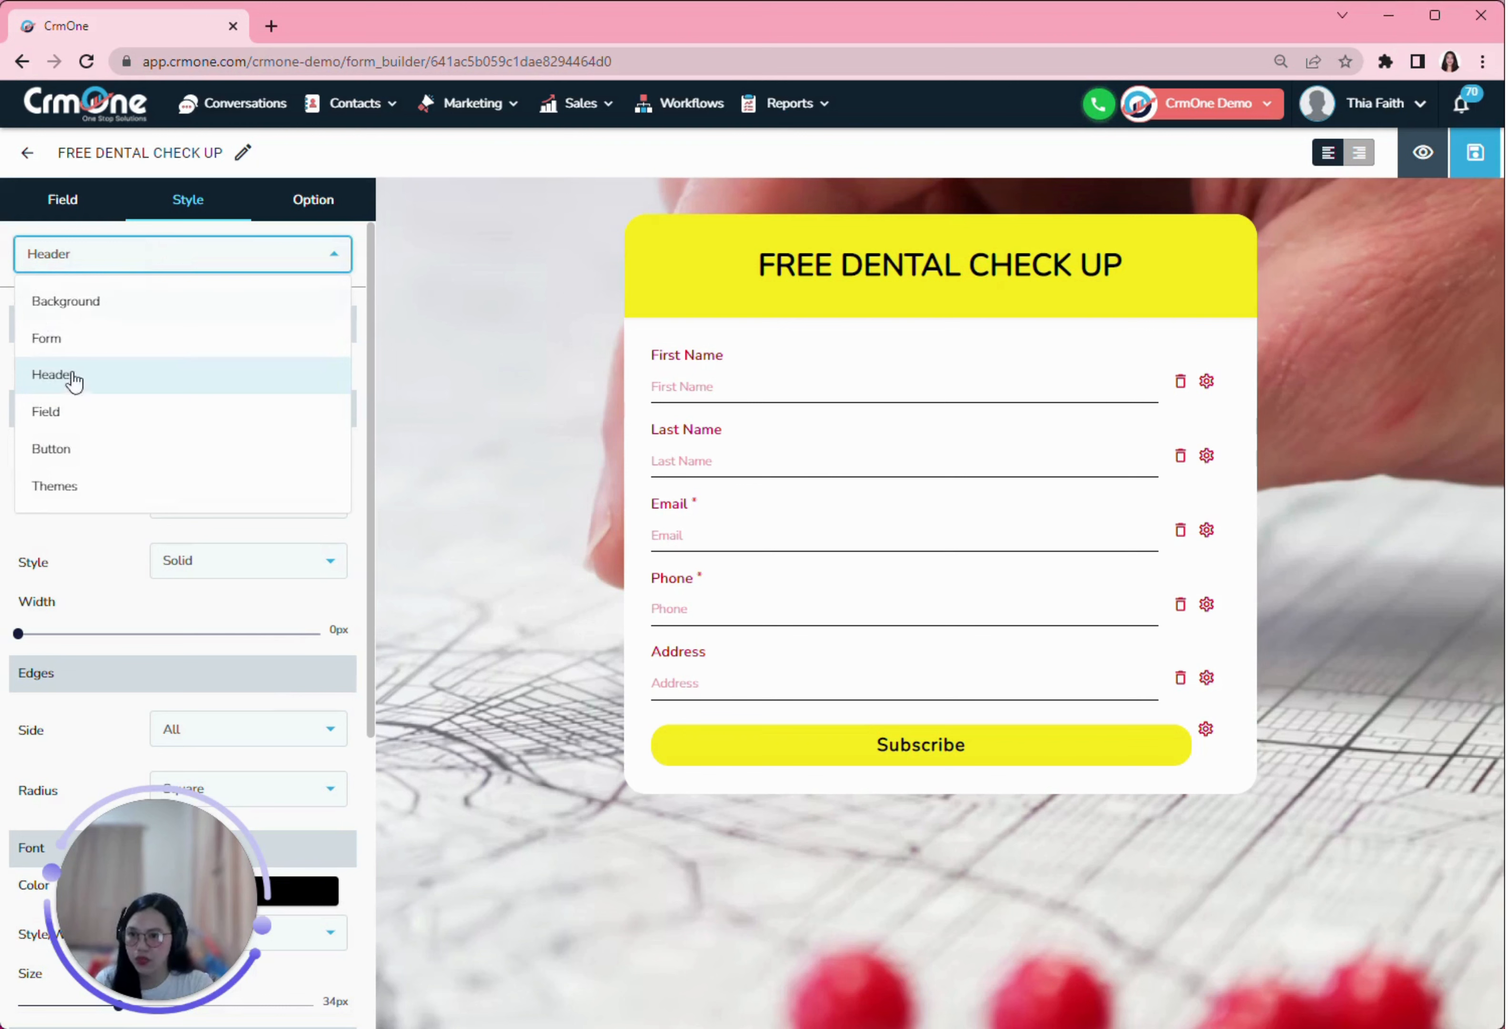
pyautogui.click(89, 339)
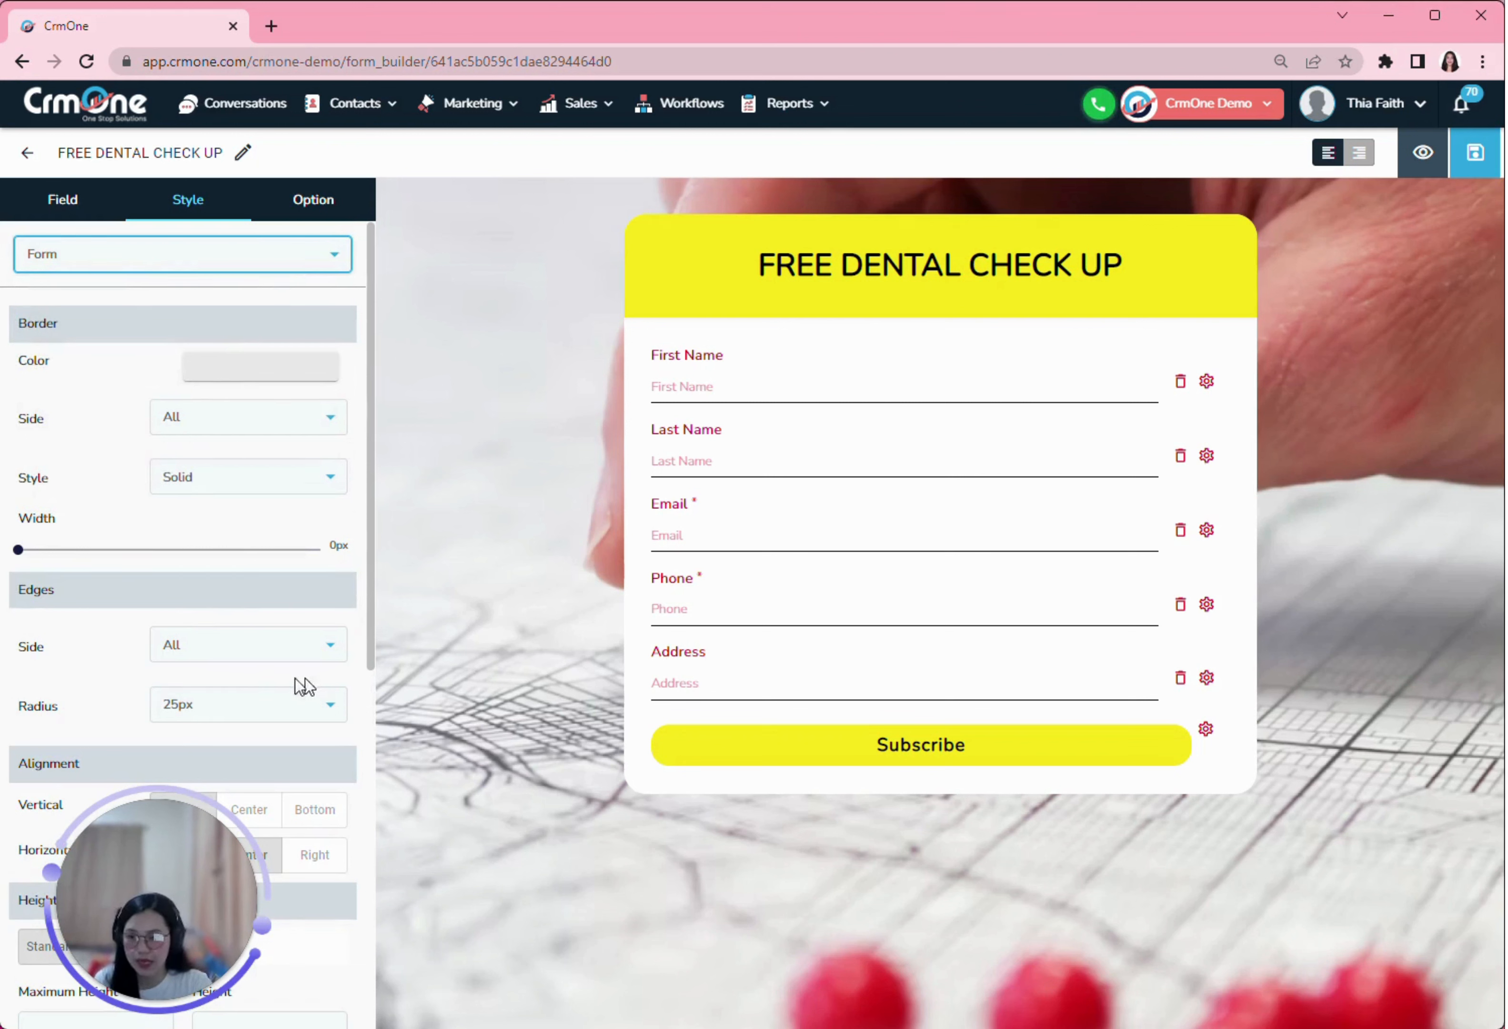
pyautogui.click(150, 255)
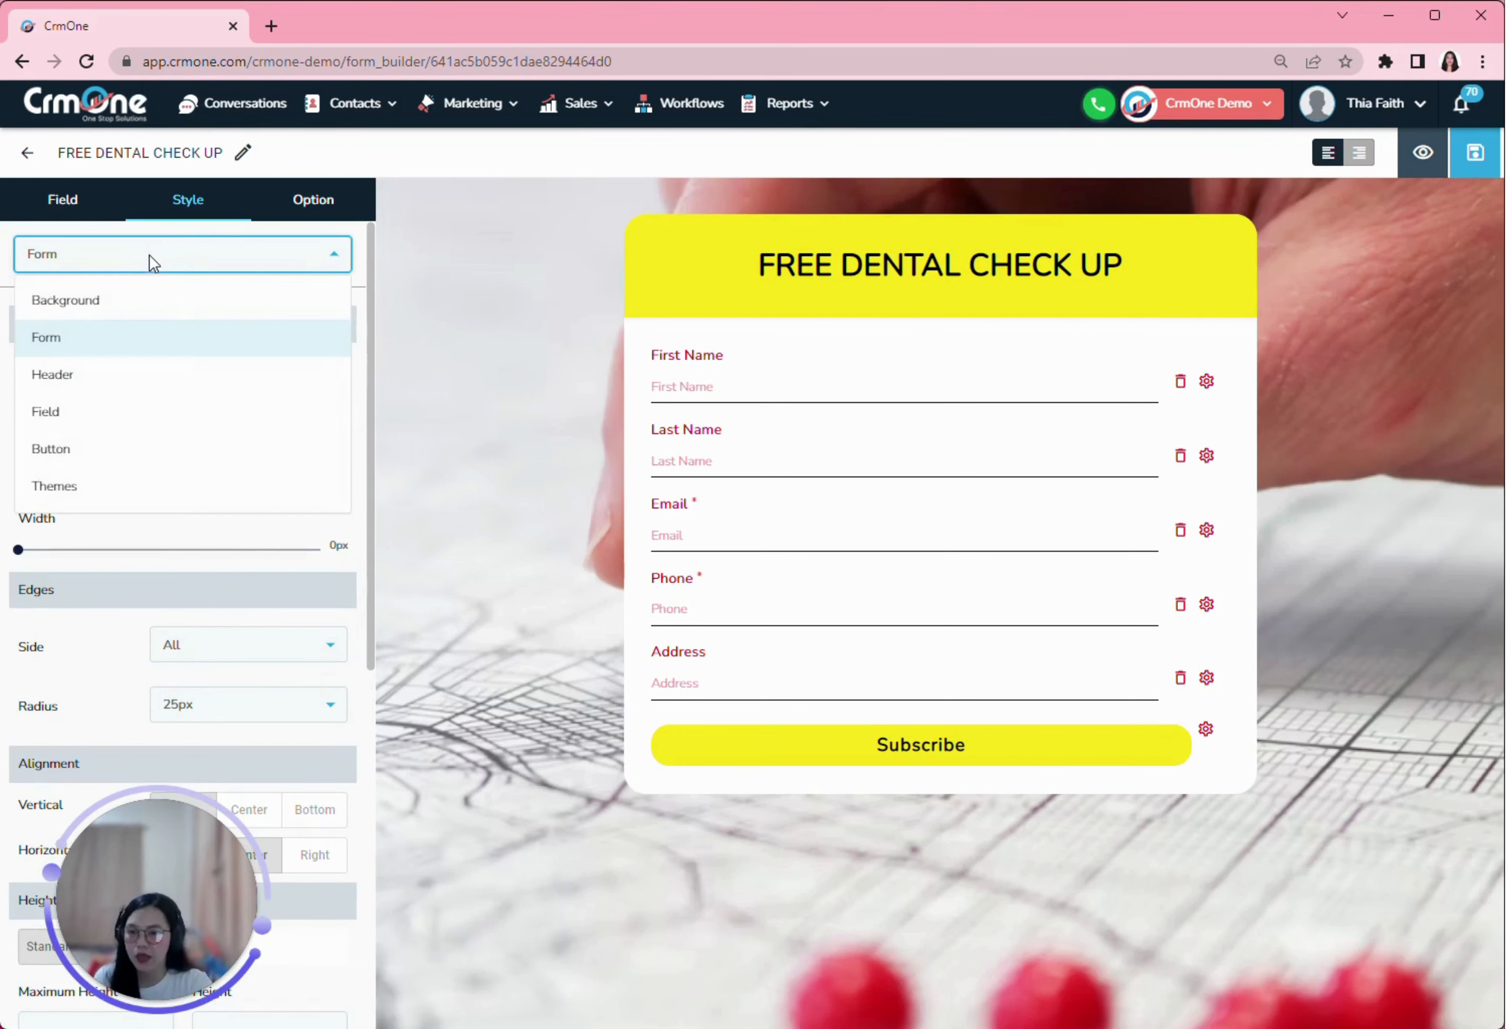
pyautogui.click(94, 300)
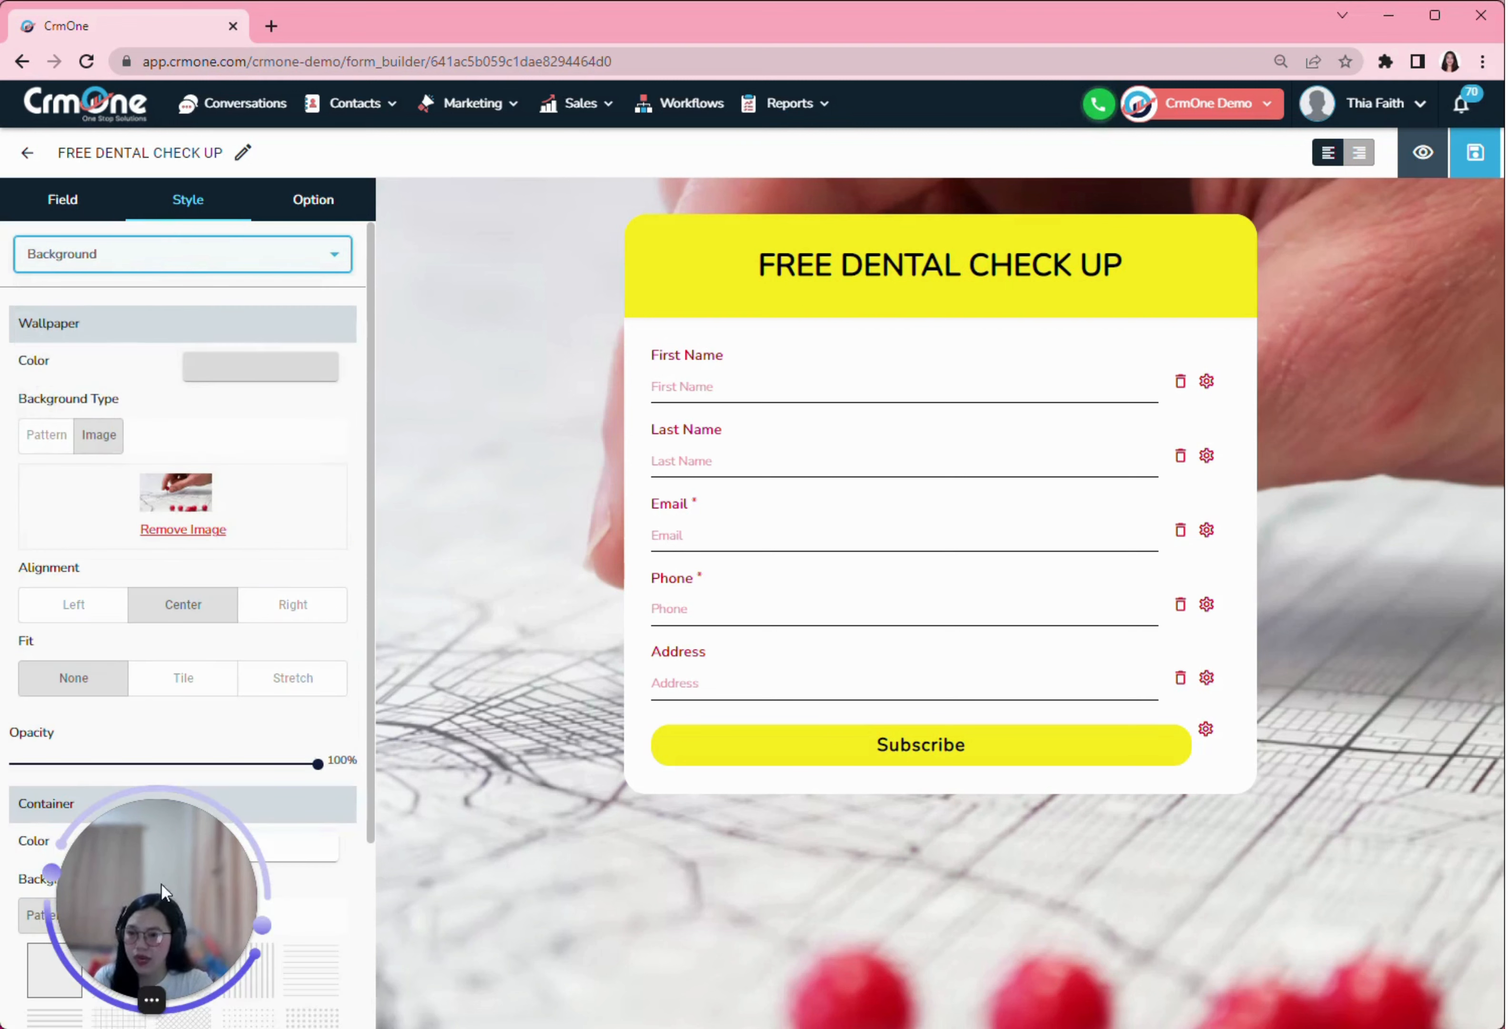
pyautogui.moveTo(164, 883); pyautogui.dragTo(406, 872)
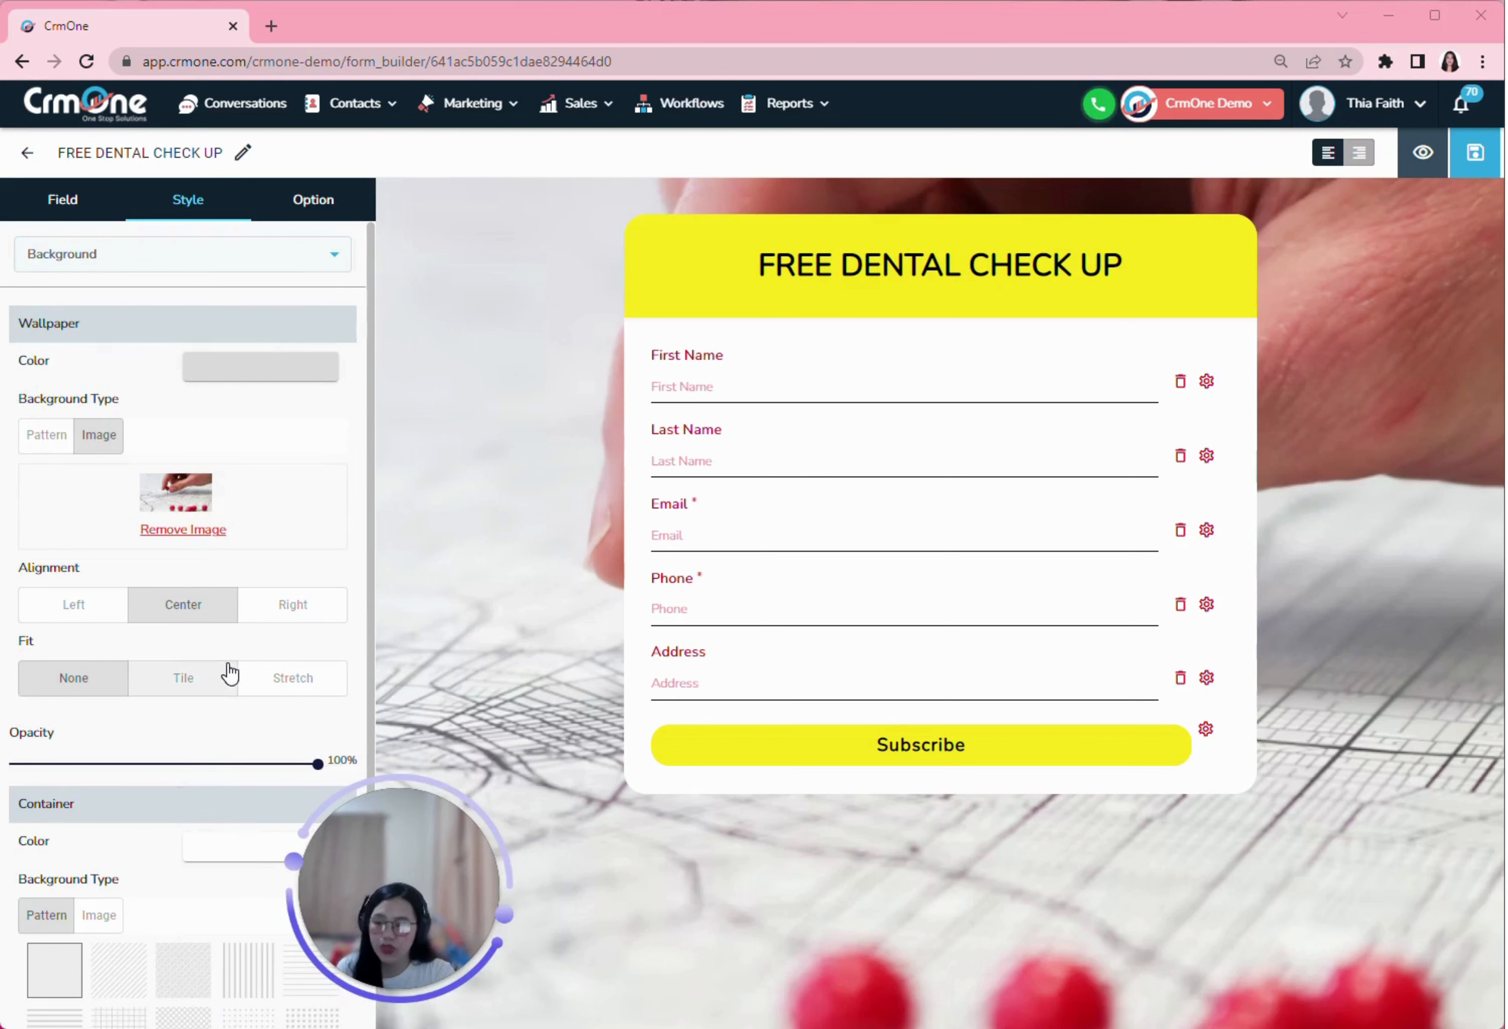
pyautogui.scroll(-3, 191, 565)
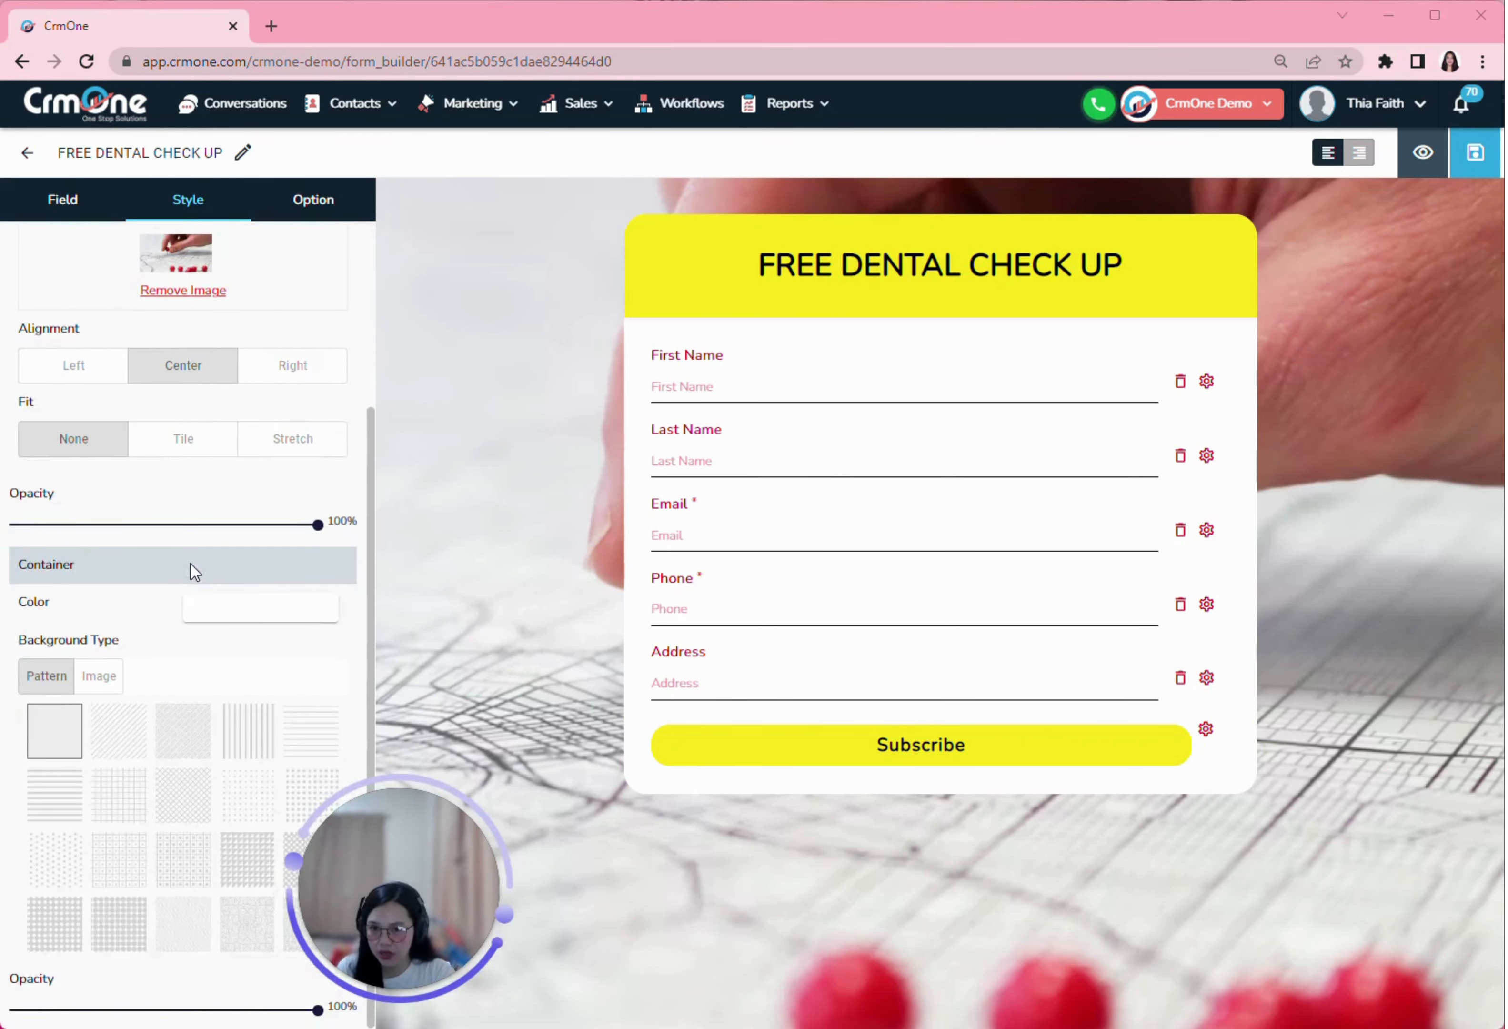
pyautogui.scroll(4, 172, 581)
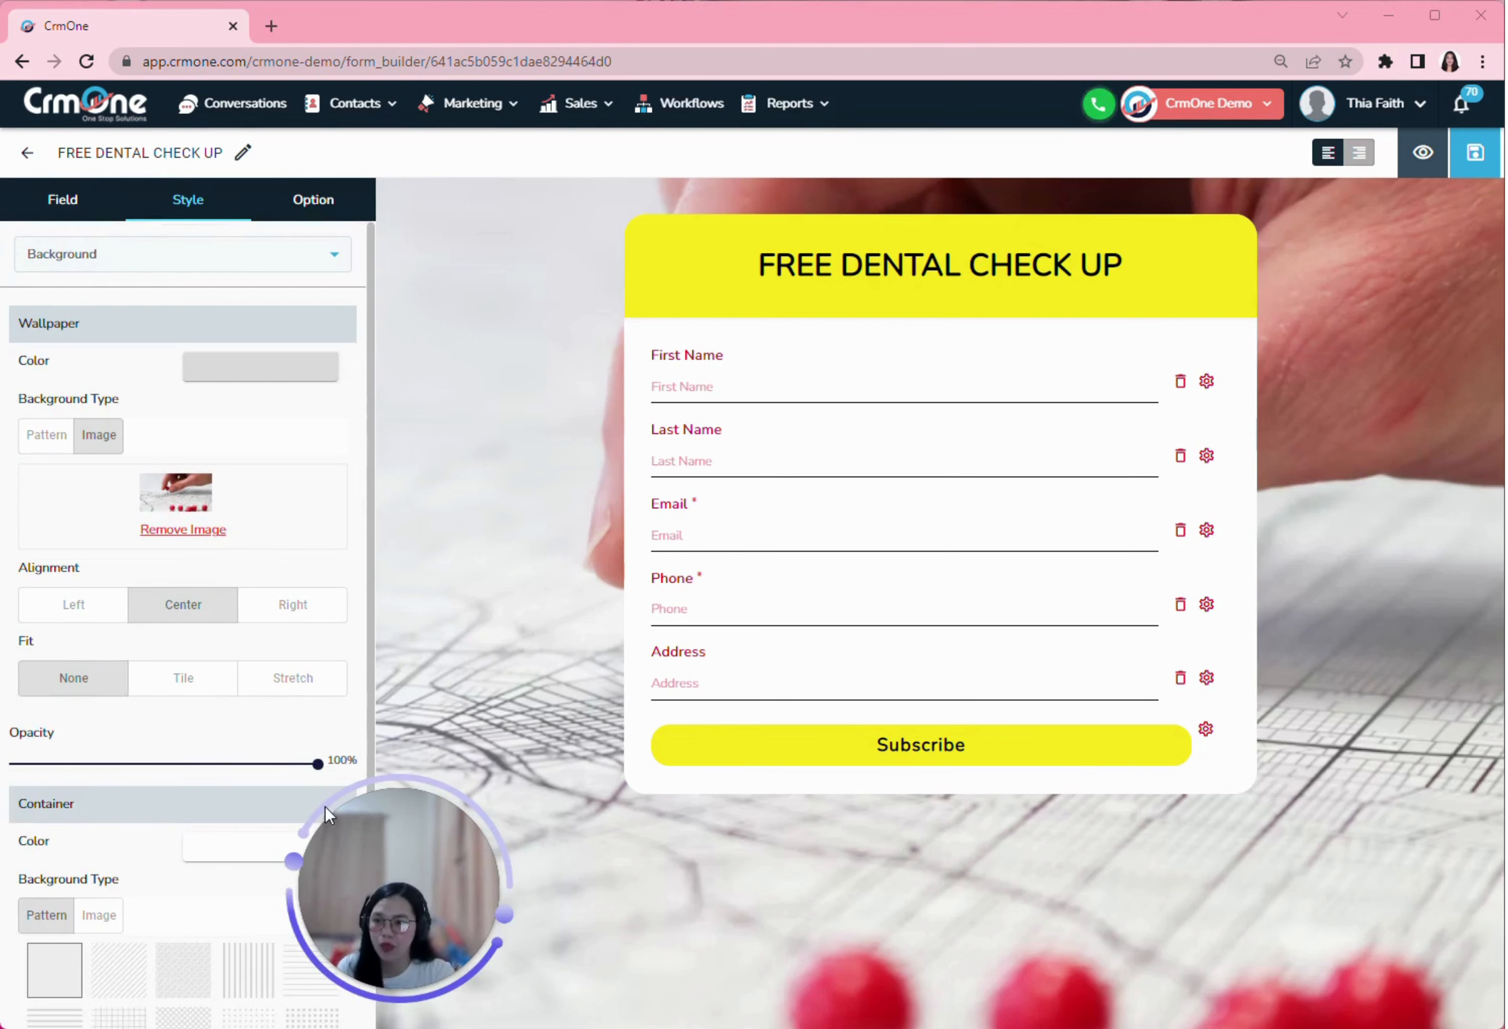
pyautogui.moveTo(401, 848); pyautogui.dragTo(176, 866)
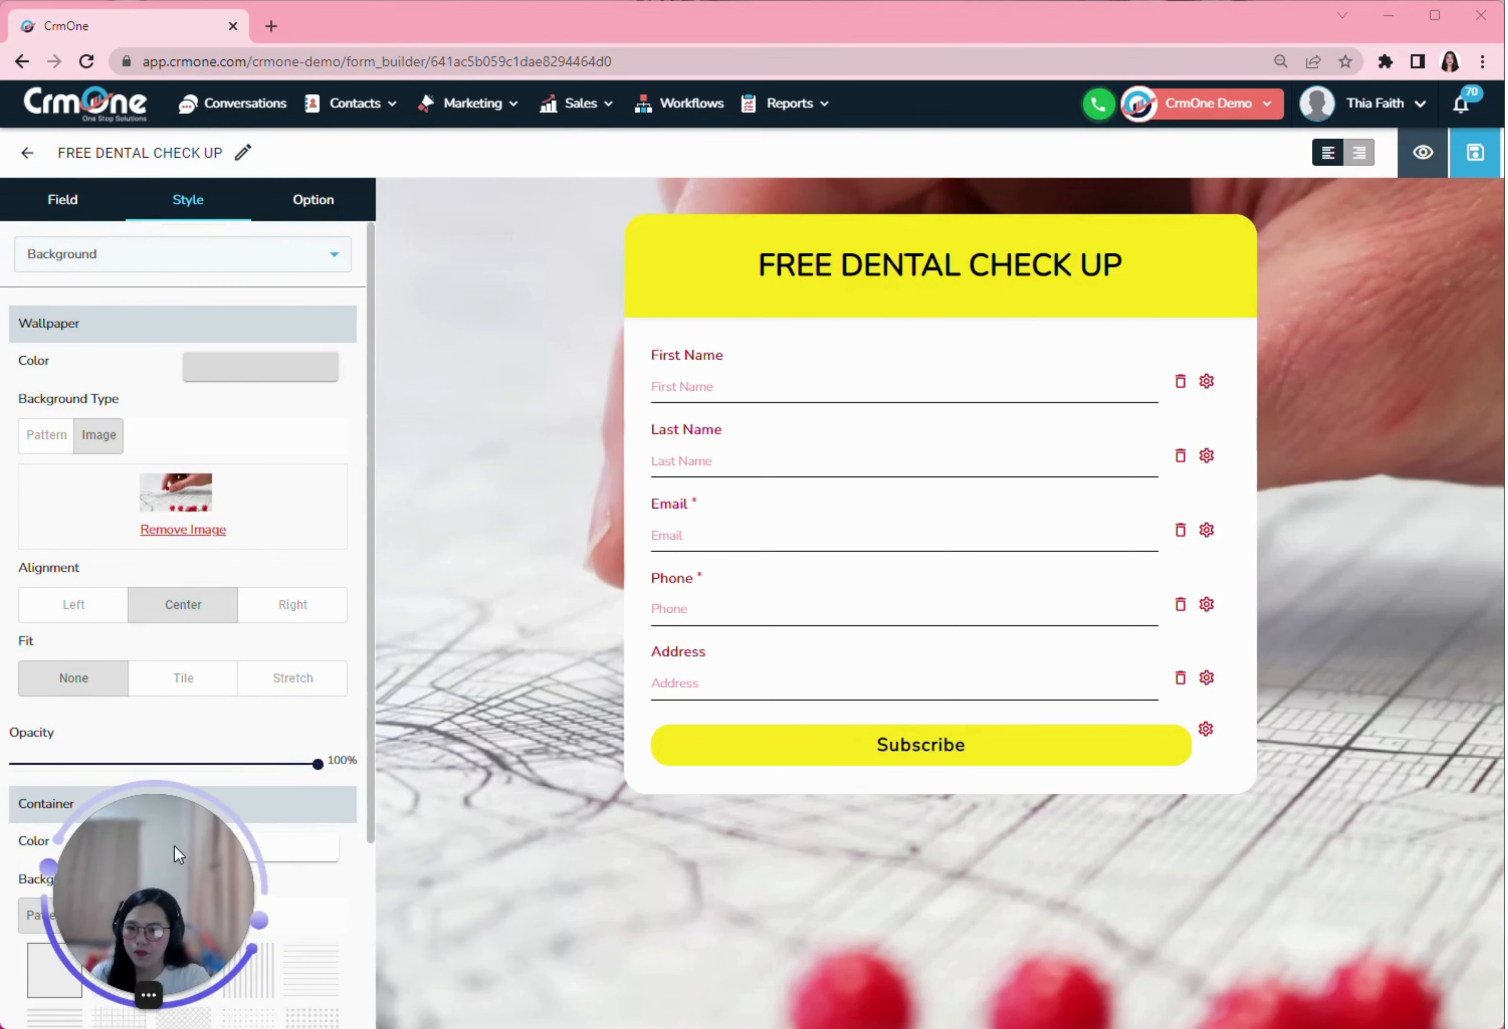
# Step: Open the form options and view the form title editor and the custom CSS editor without changing either
pyautogui.click(306, 204)
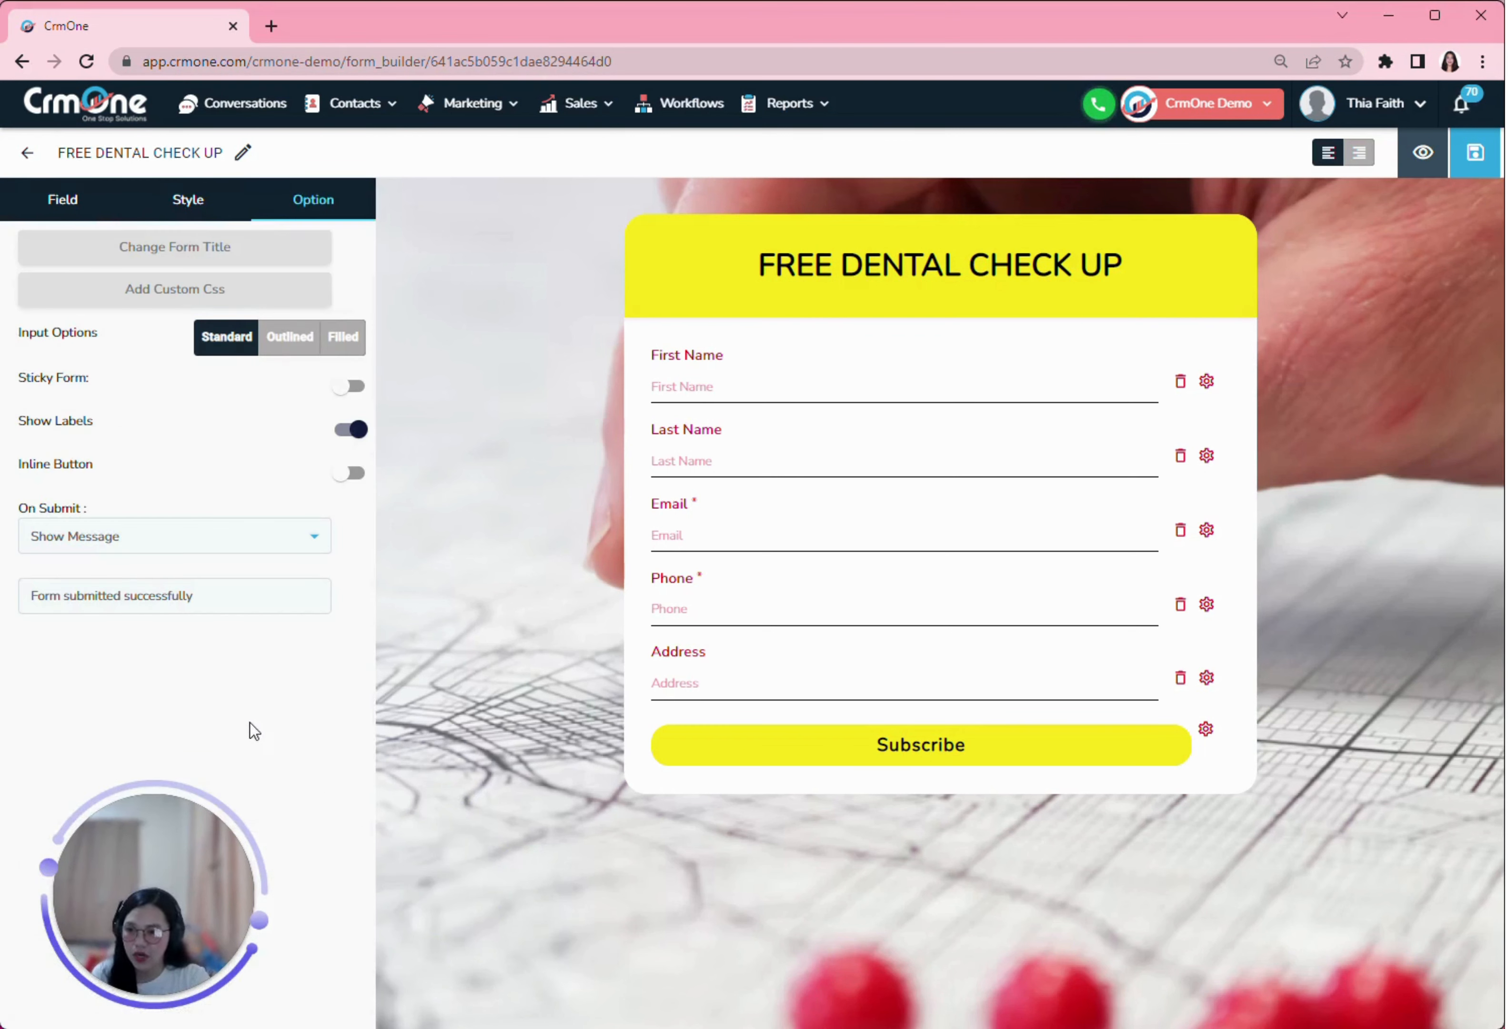
pyautogui.click(225, 254)
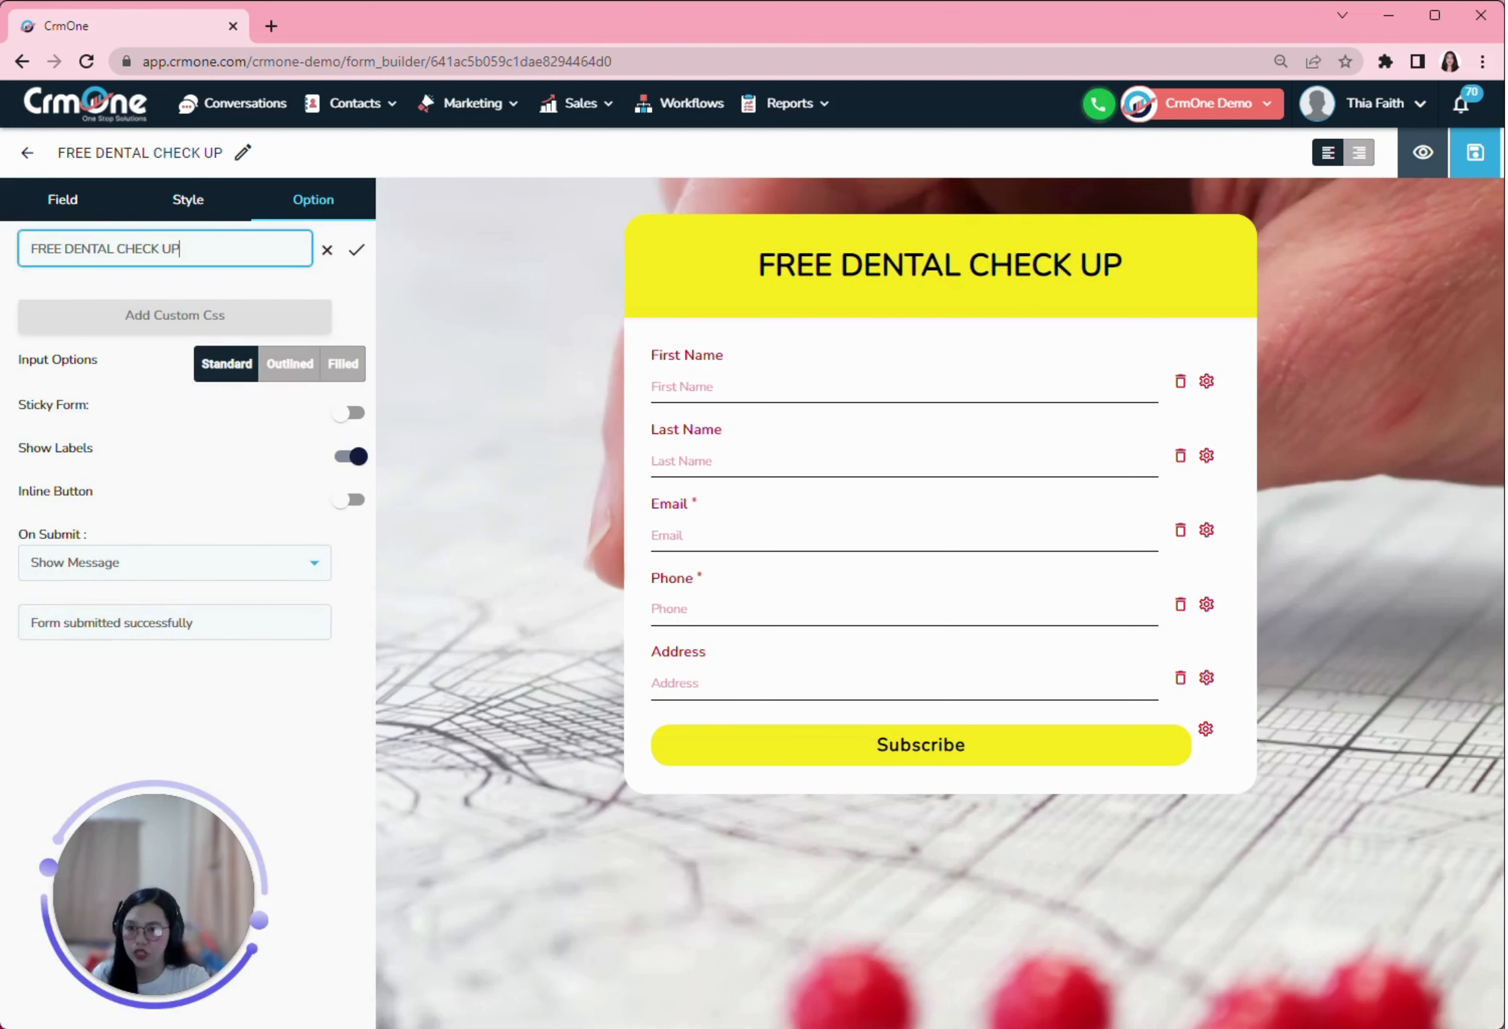
pyautogui.click(357, 250)
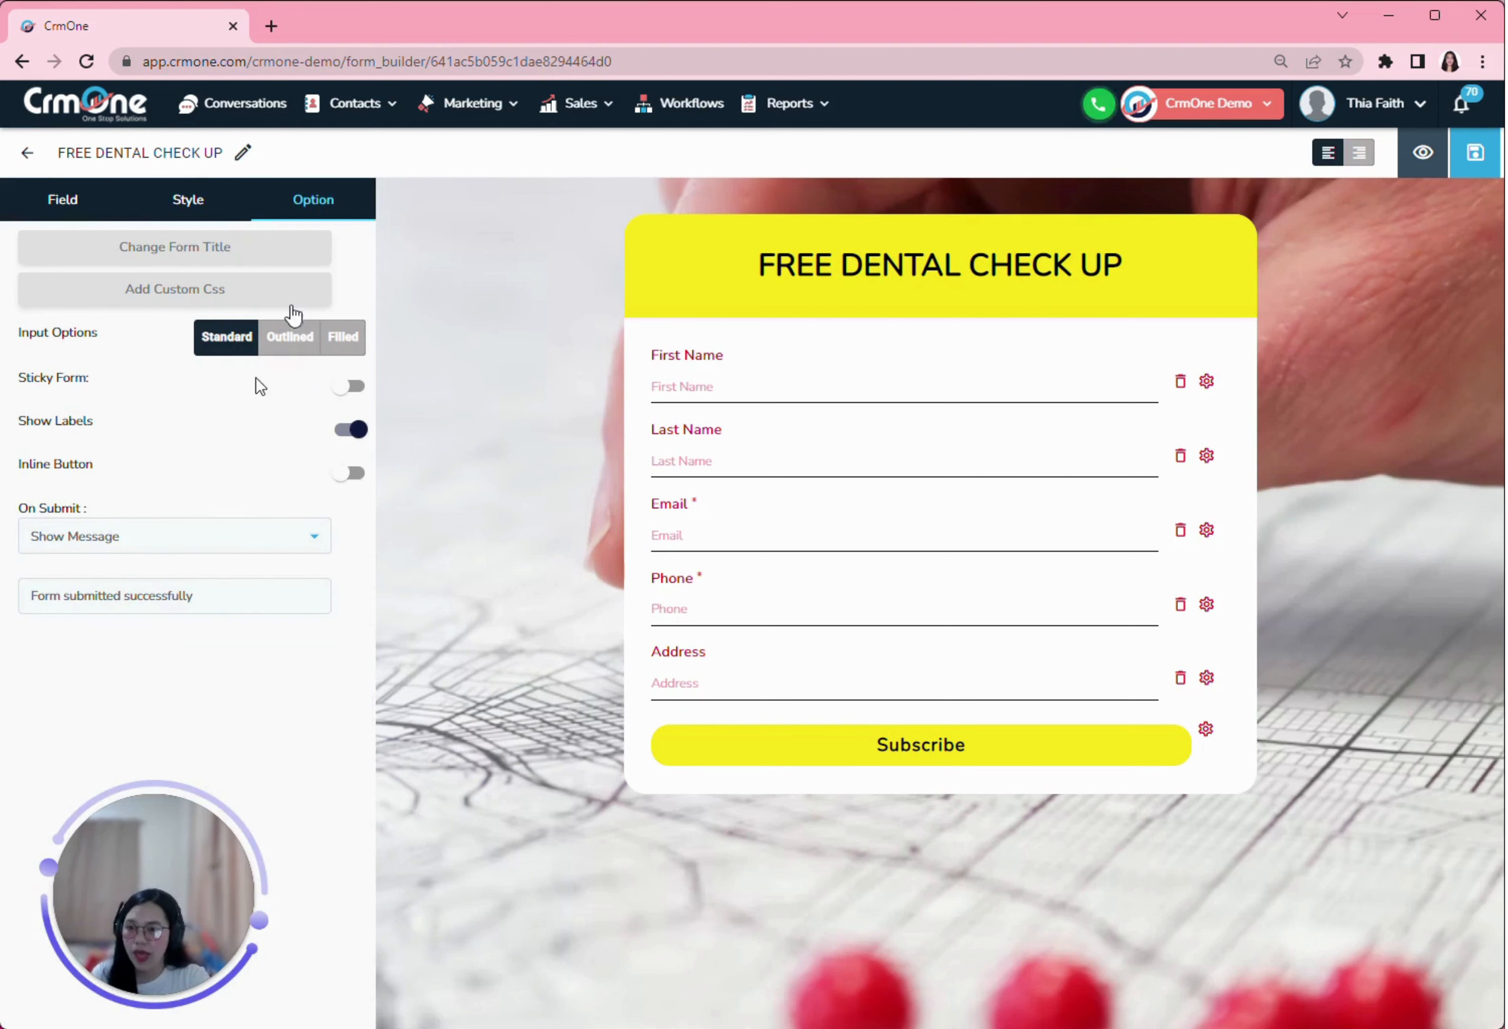
pyautogui.click(188, 296)
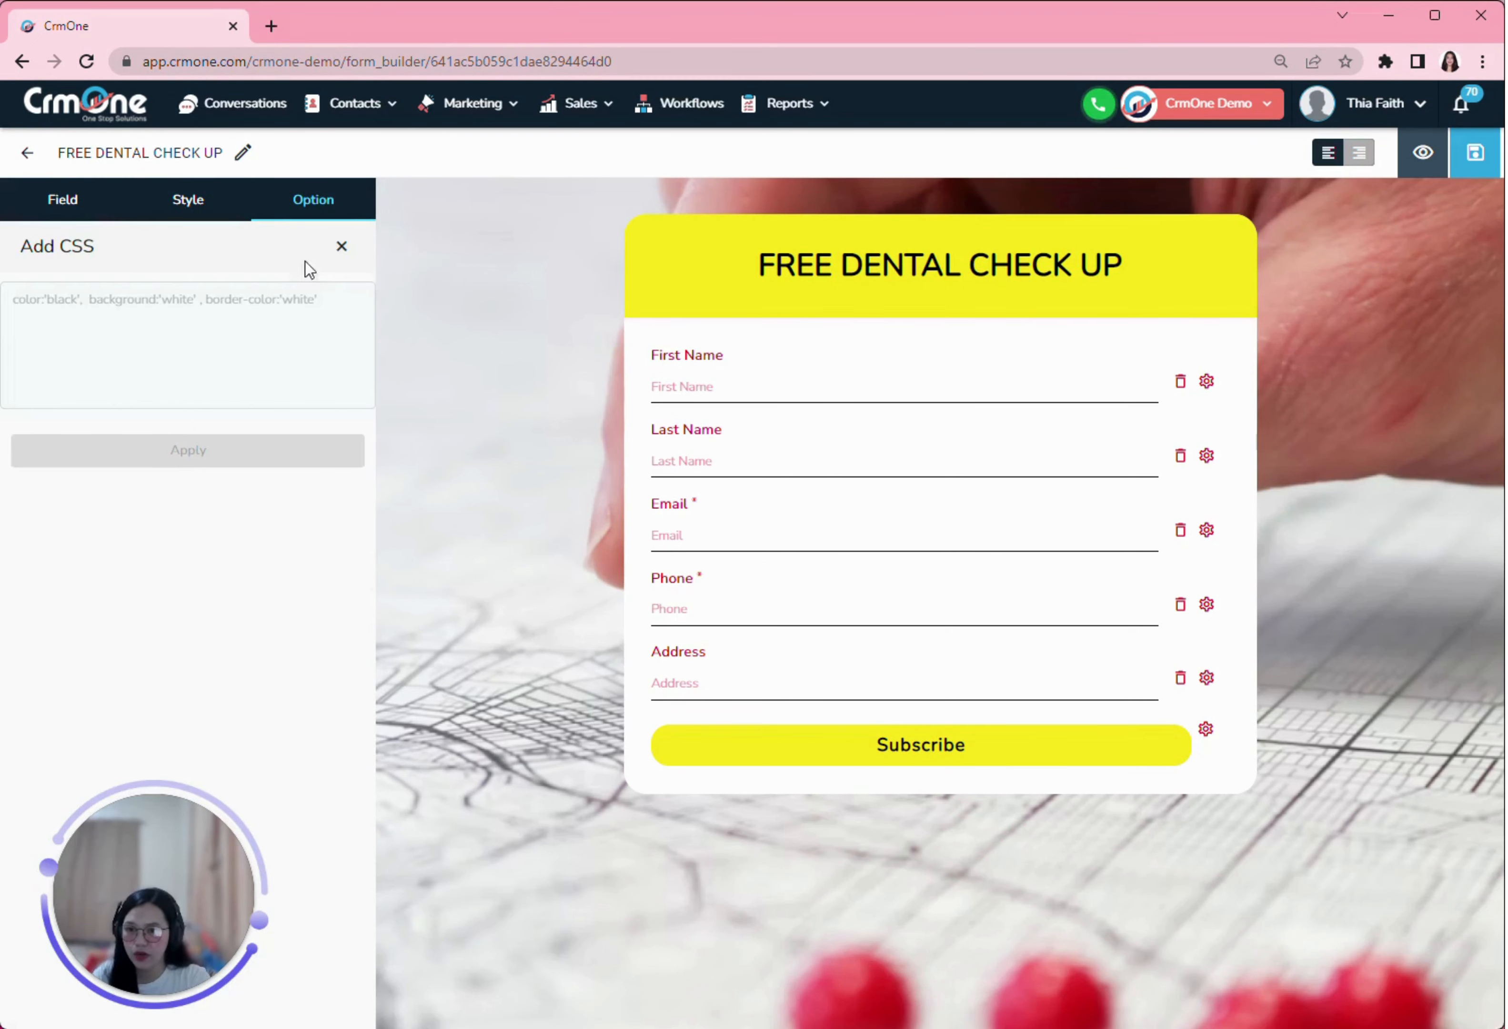
pyautogui.click(340, 246)
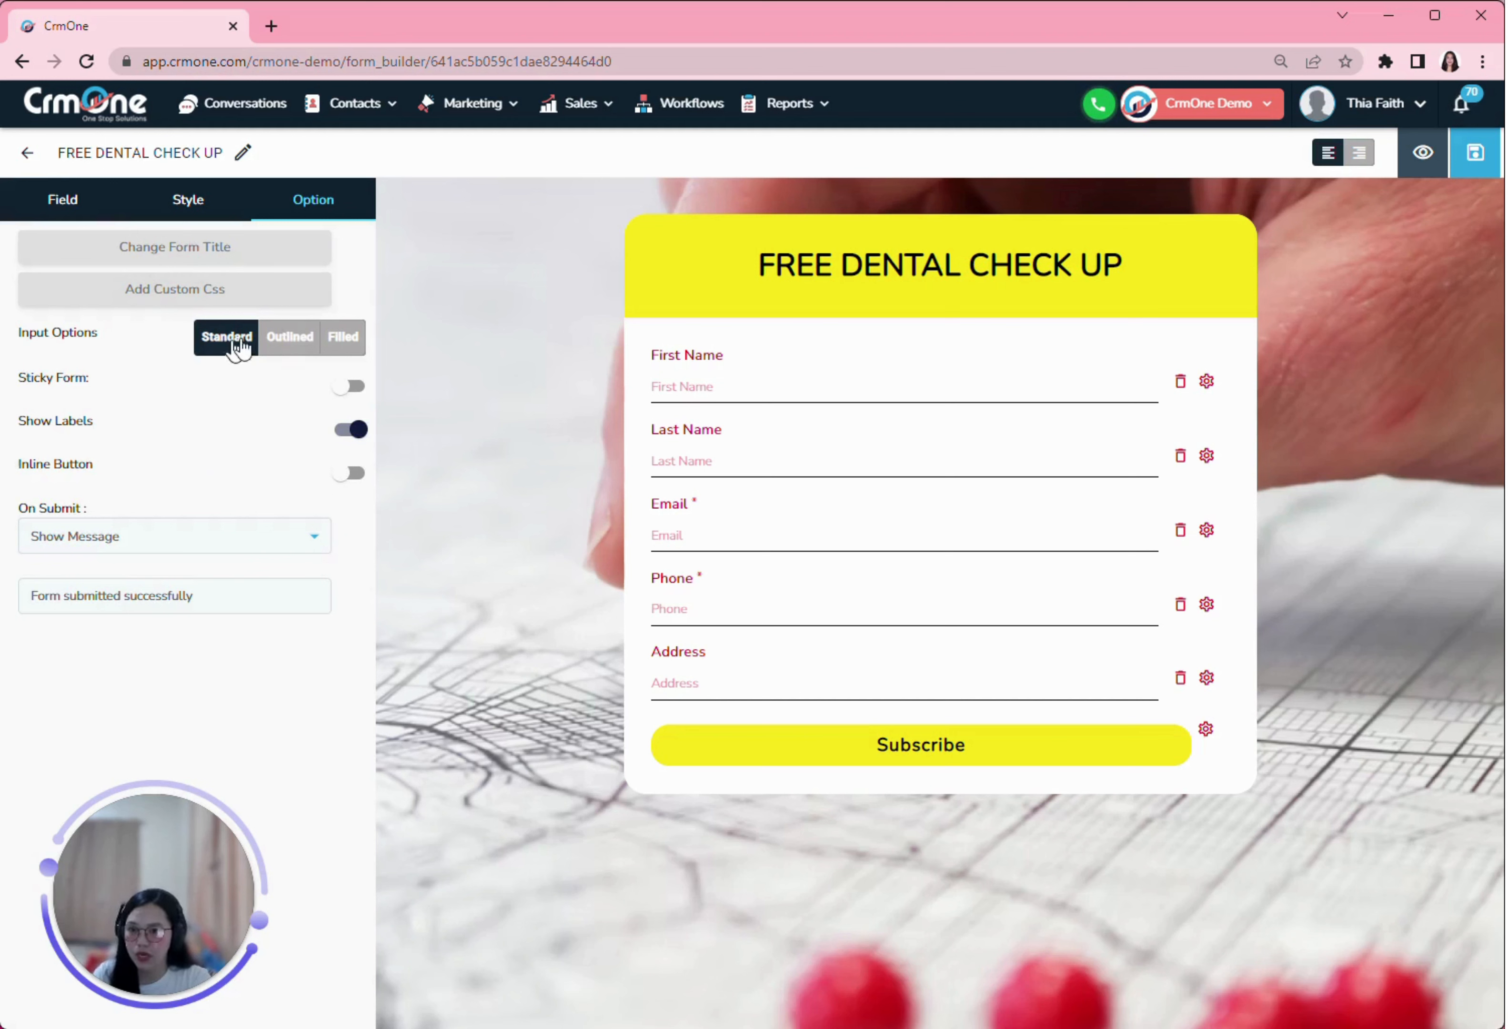
# Step: Try the Outlined and Filled input styles and the inline button, restoring Standard inputs and a regular button
pyautogui.click(286, 341)
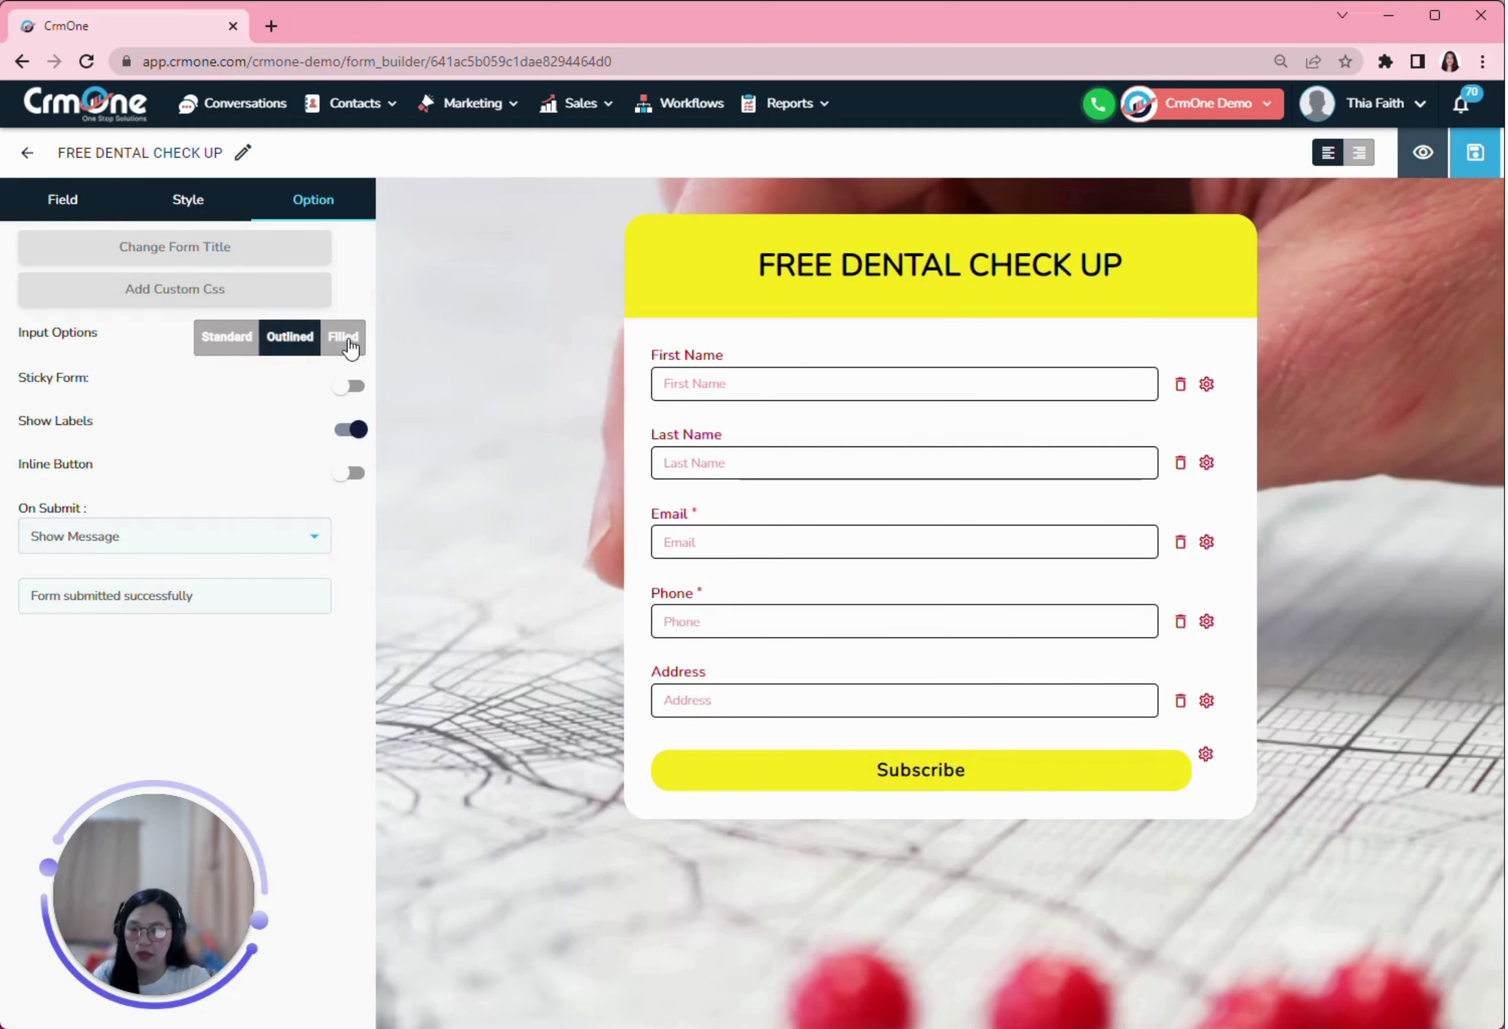
pyautogui.click(343, 338)
pyautogui.click(220, 340)
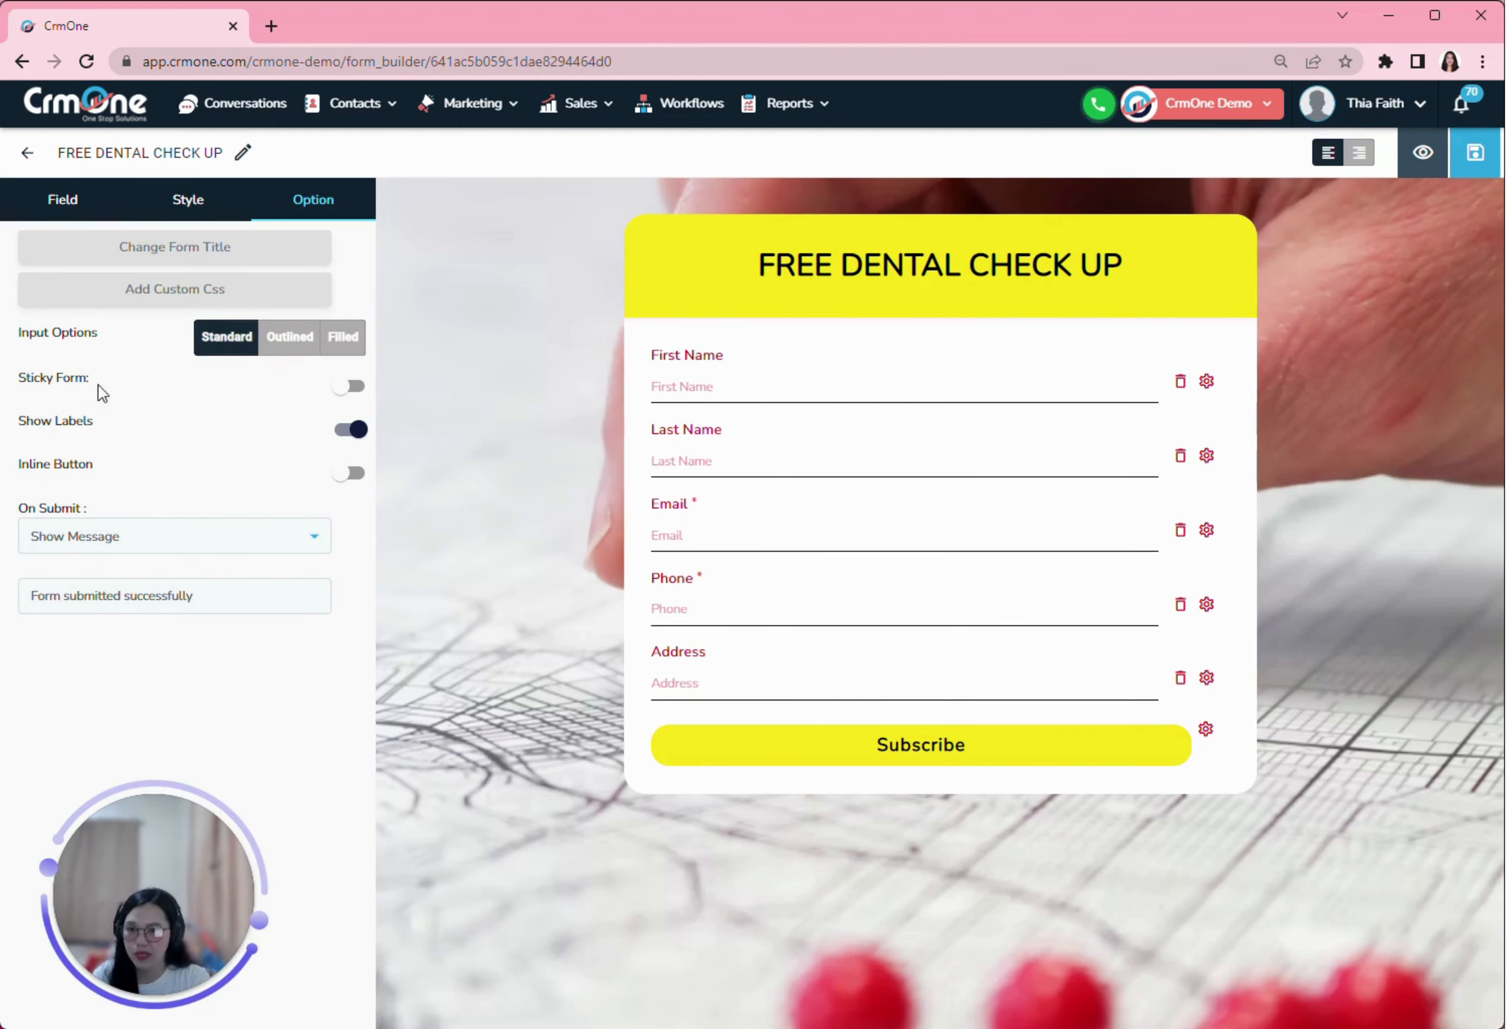
pyautogui.click(350, 472)
pyautogui.click(351, 474)
# Step: Set the form's on-submit action to Open URL, leaving its URL empty
pyautogui.click(196, 596)
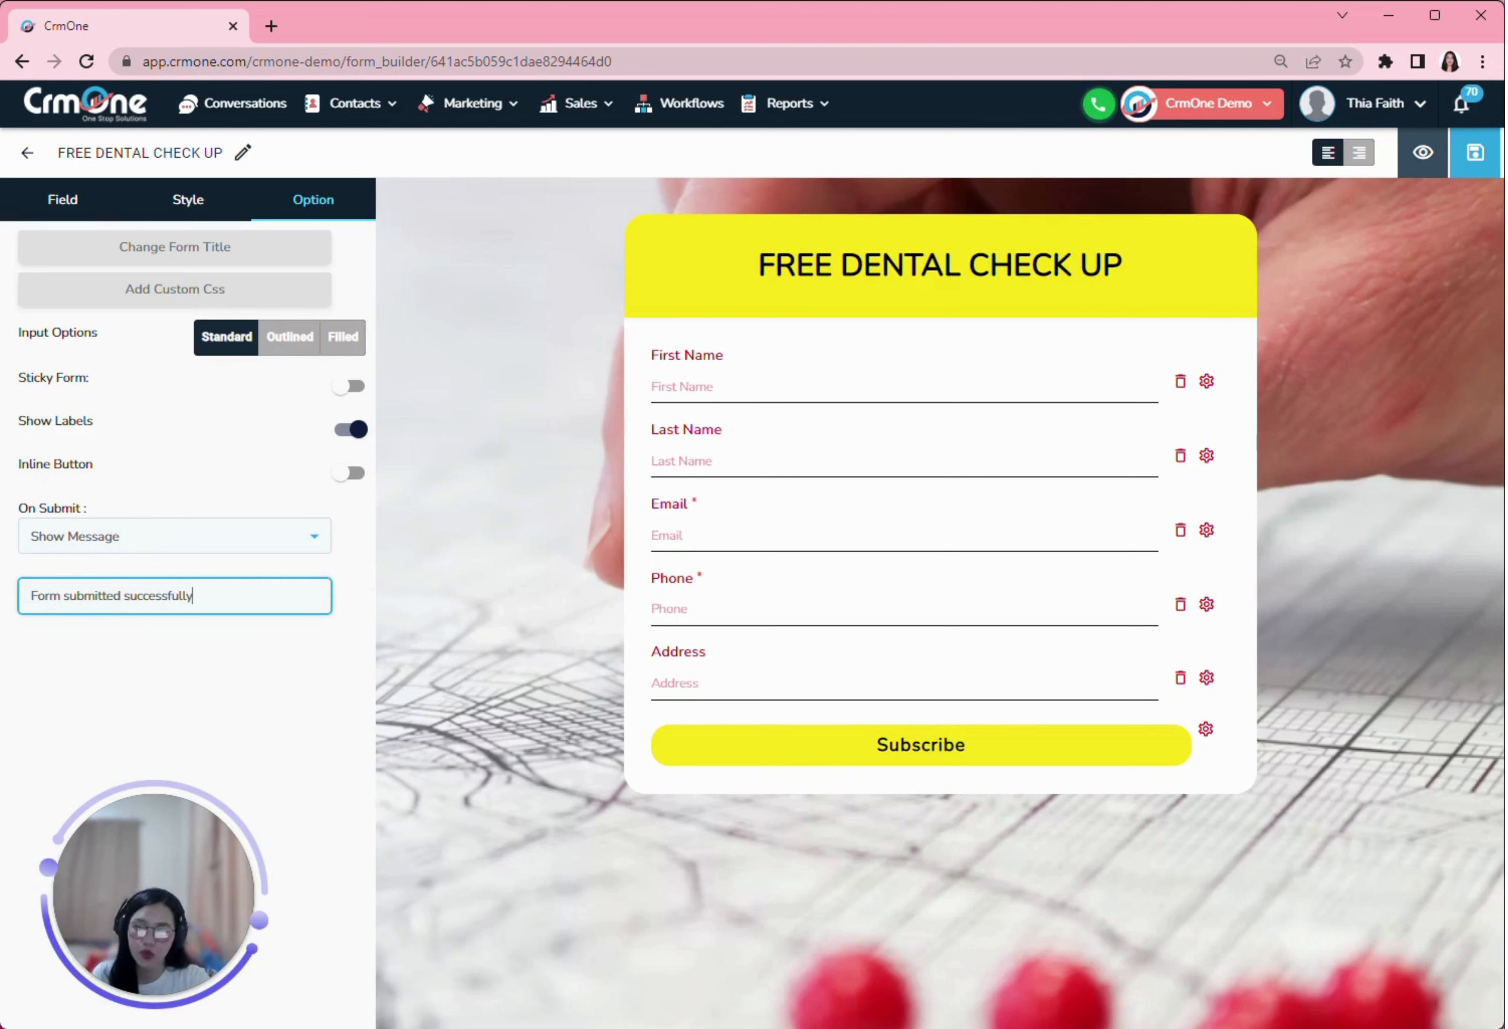
pyautogui.click(157, 539)
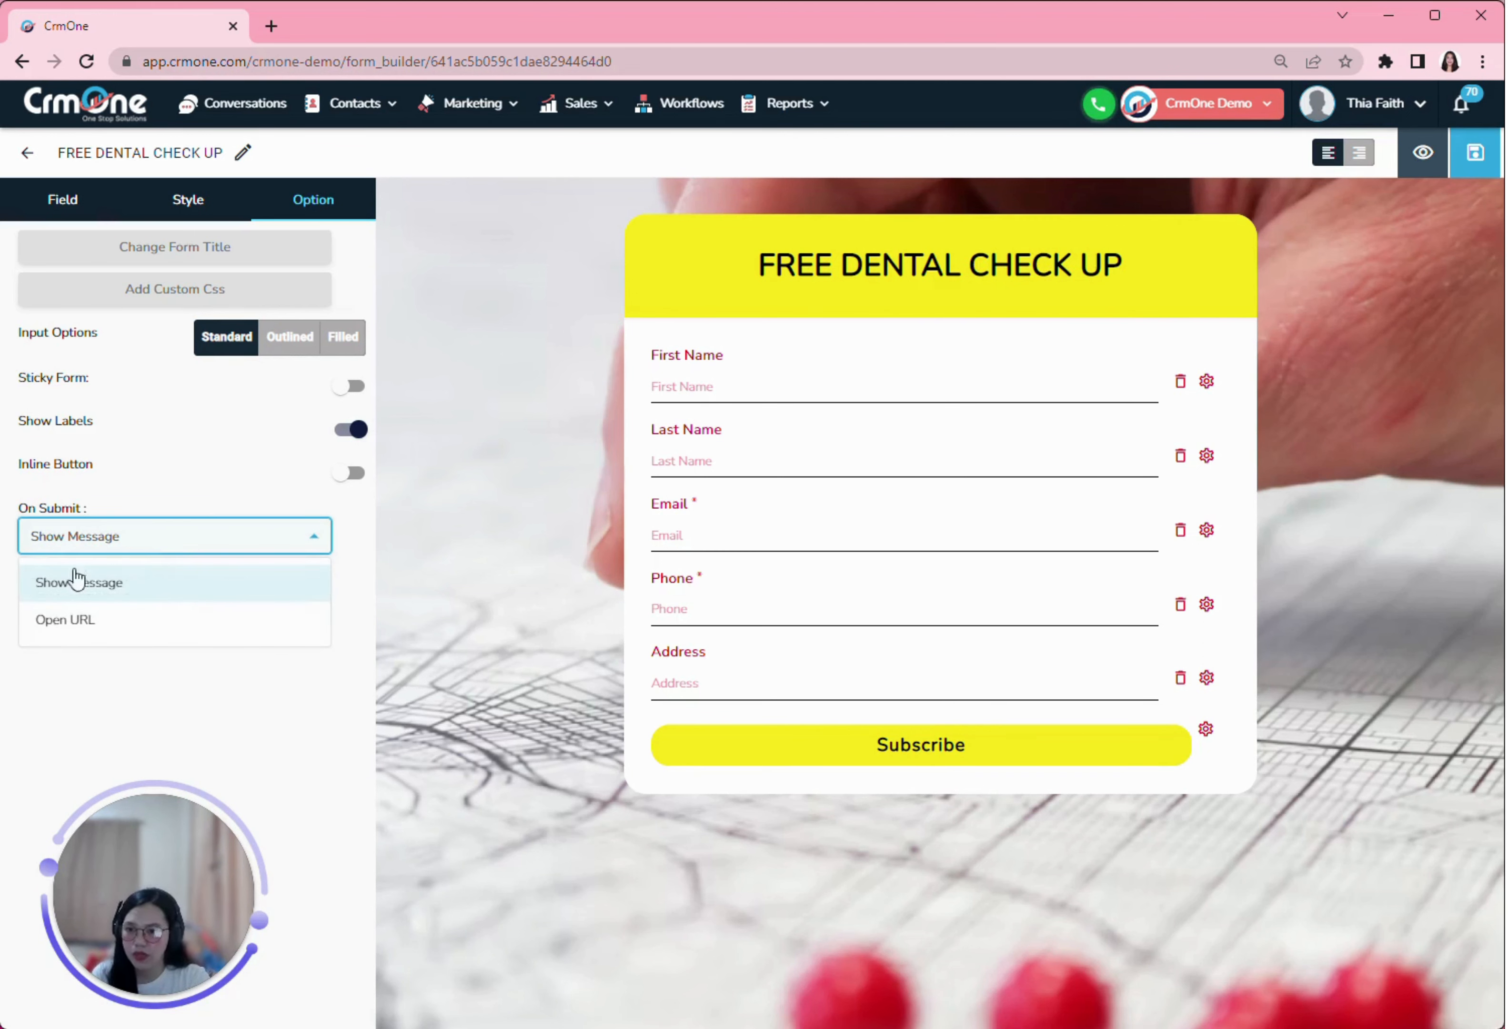
pyautogui.click(85, 620)
pyautogui.click(78, 594)
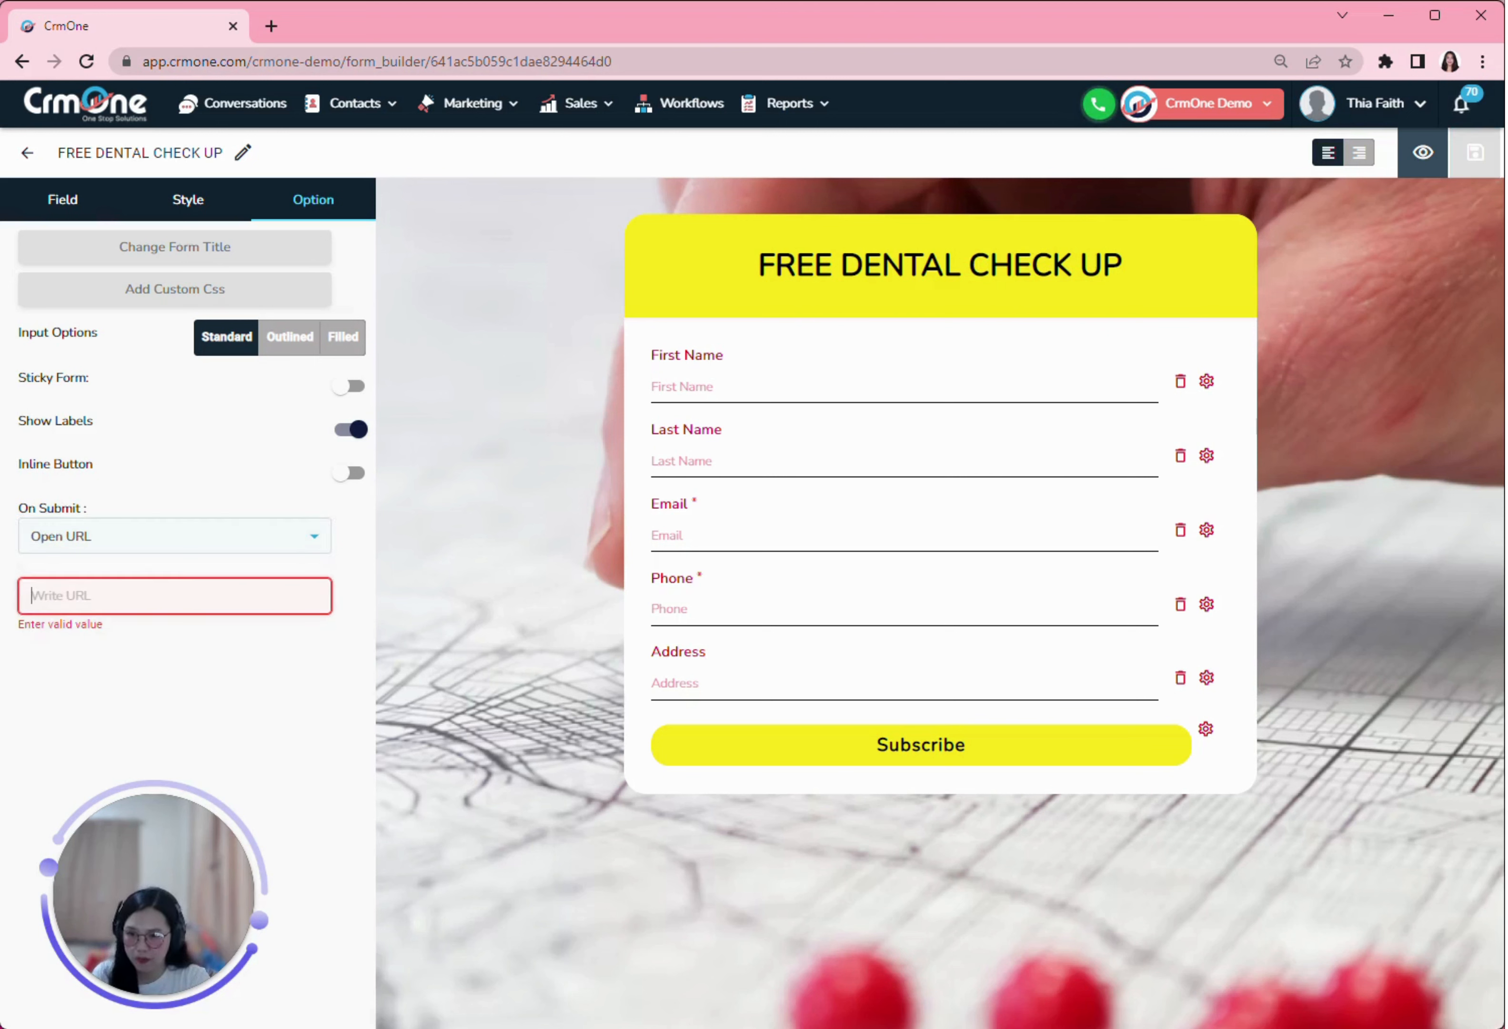
pyautogui.click(164, 695)
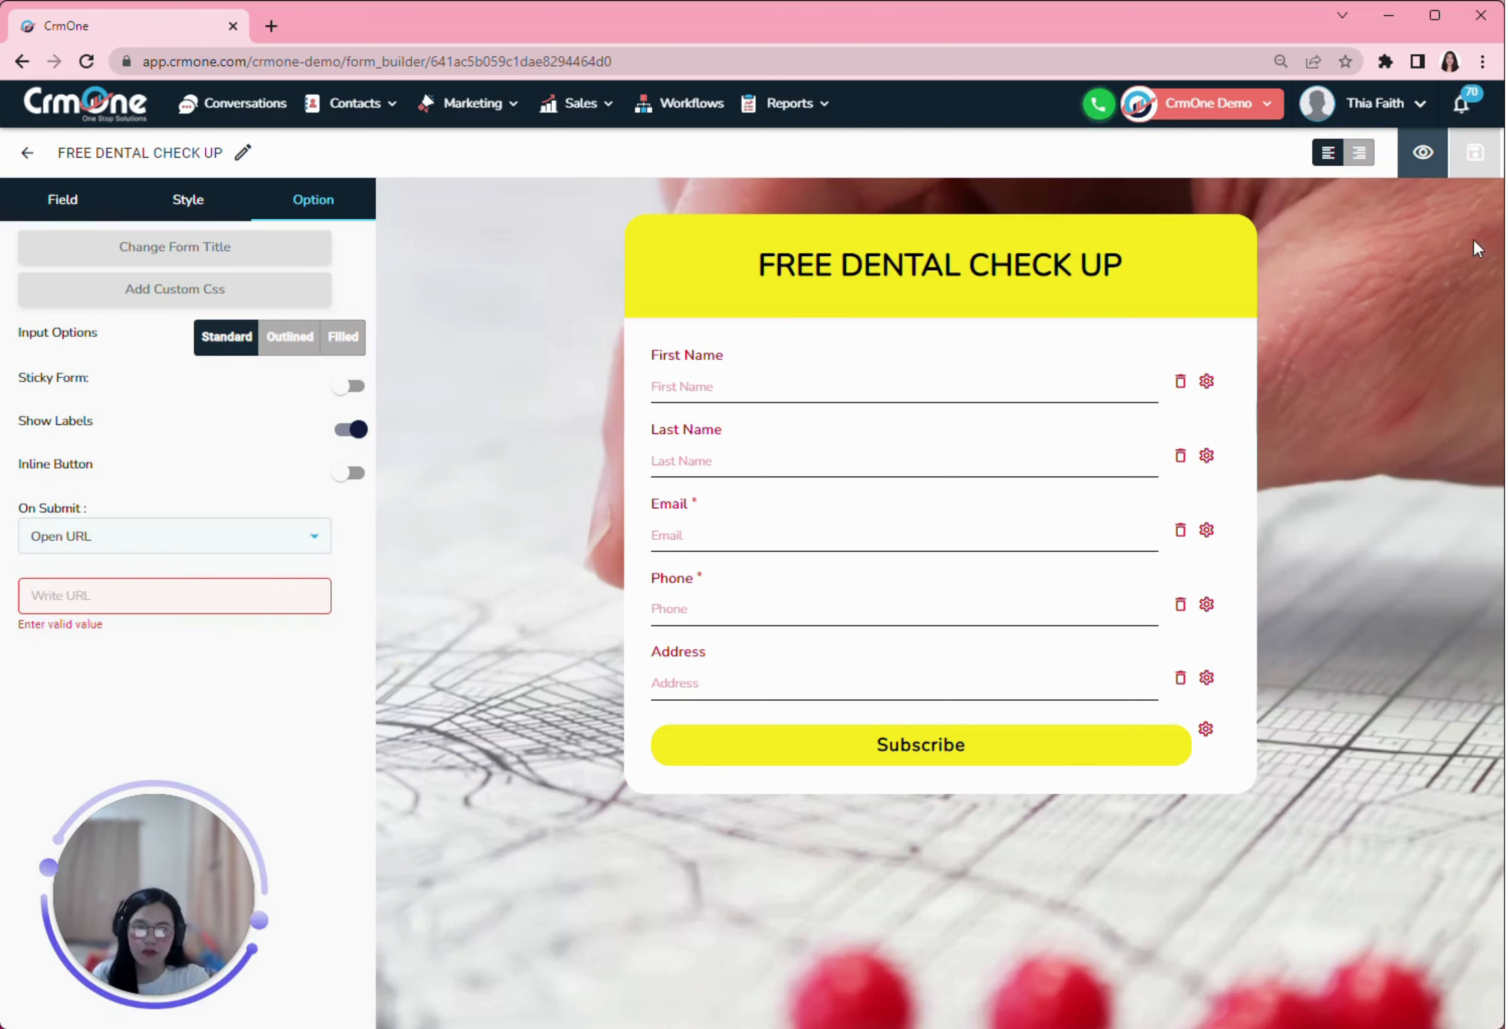
# Step: Move the form builder's settings menu to the opposite side of the form
pyautogui.click(1360, 152)
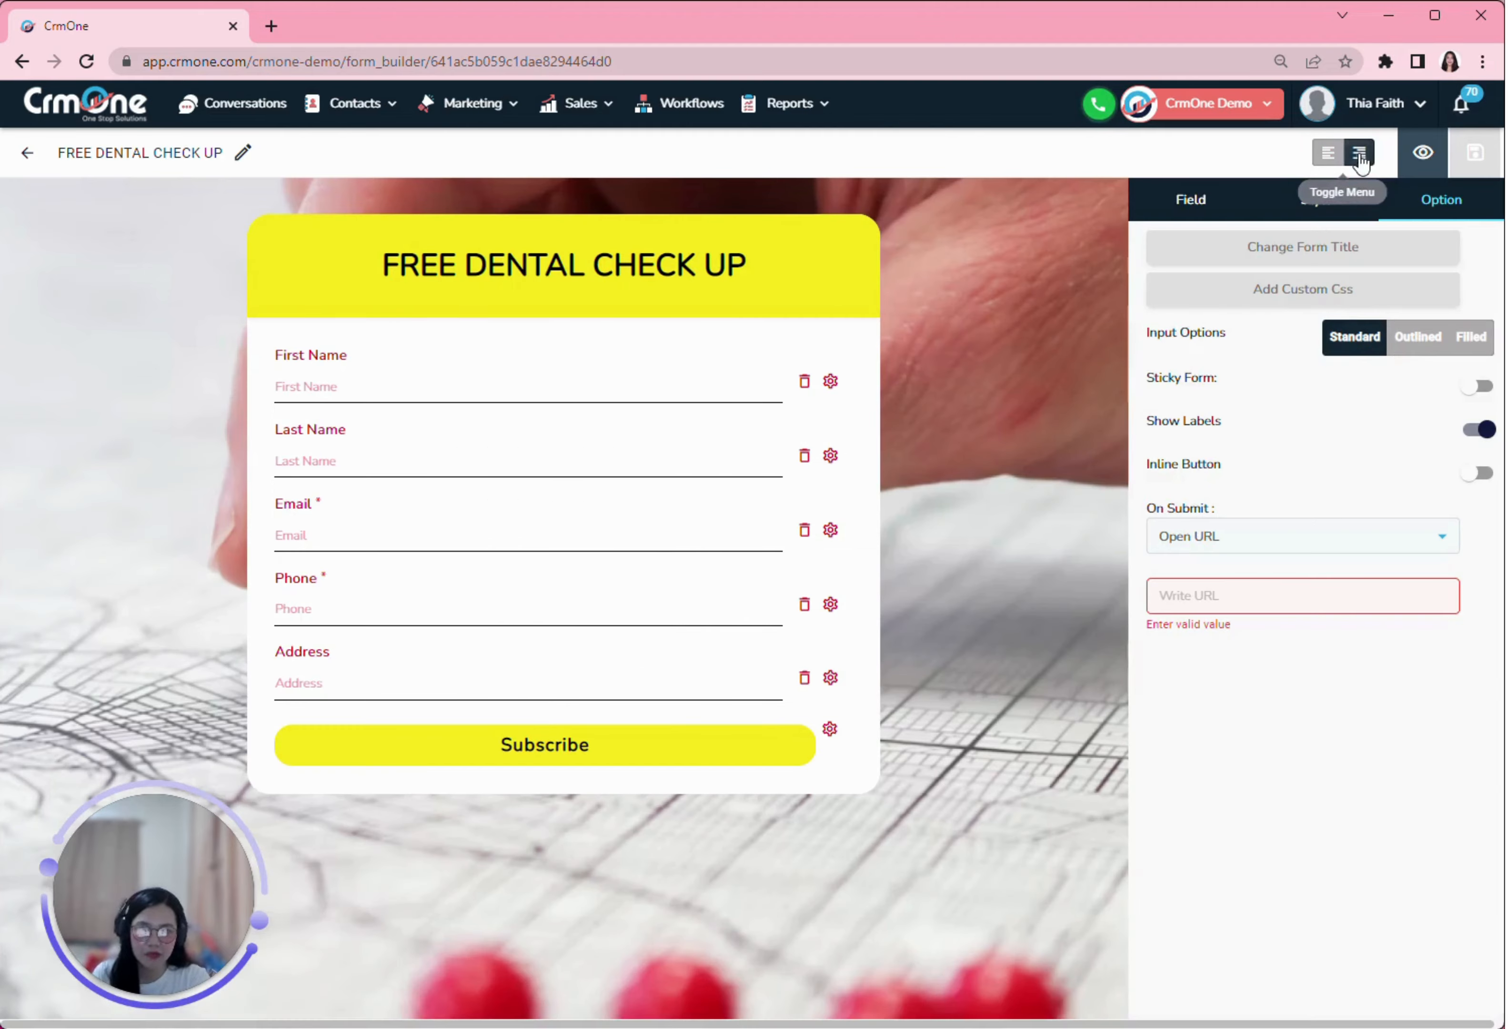
# Step: Switch the form builder's settings menu between both sides of the form, returning it to its original side
pyautogui.click(1332, 157)
pyautogui.click(1360, 154)
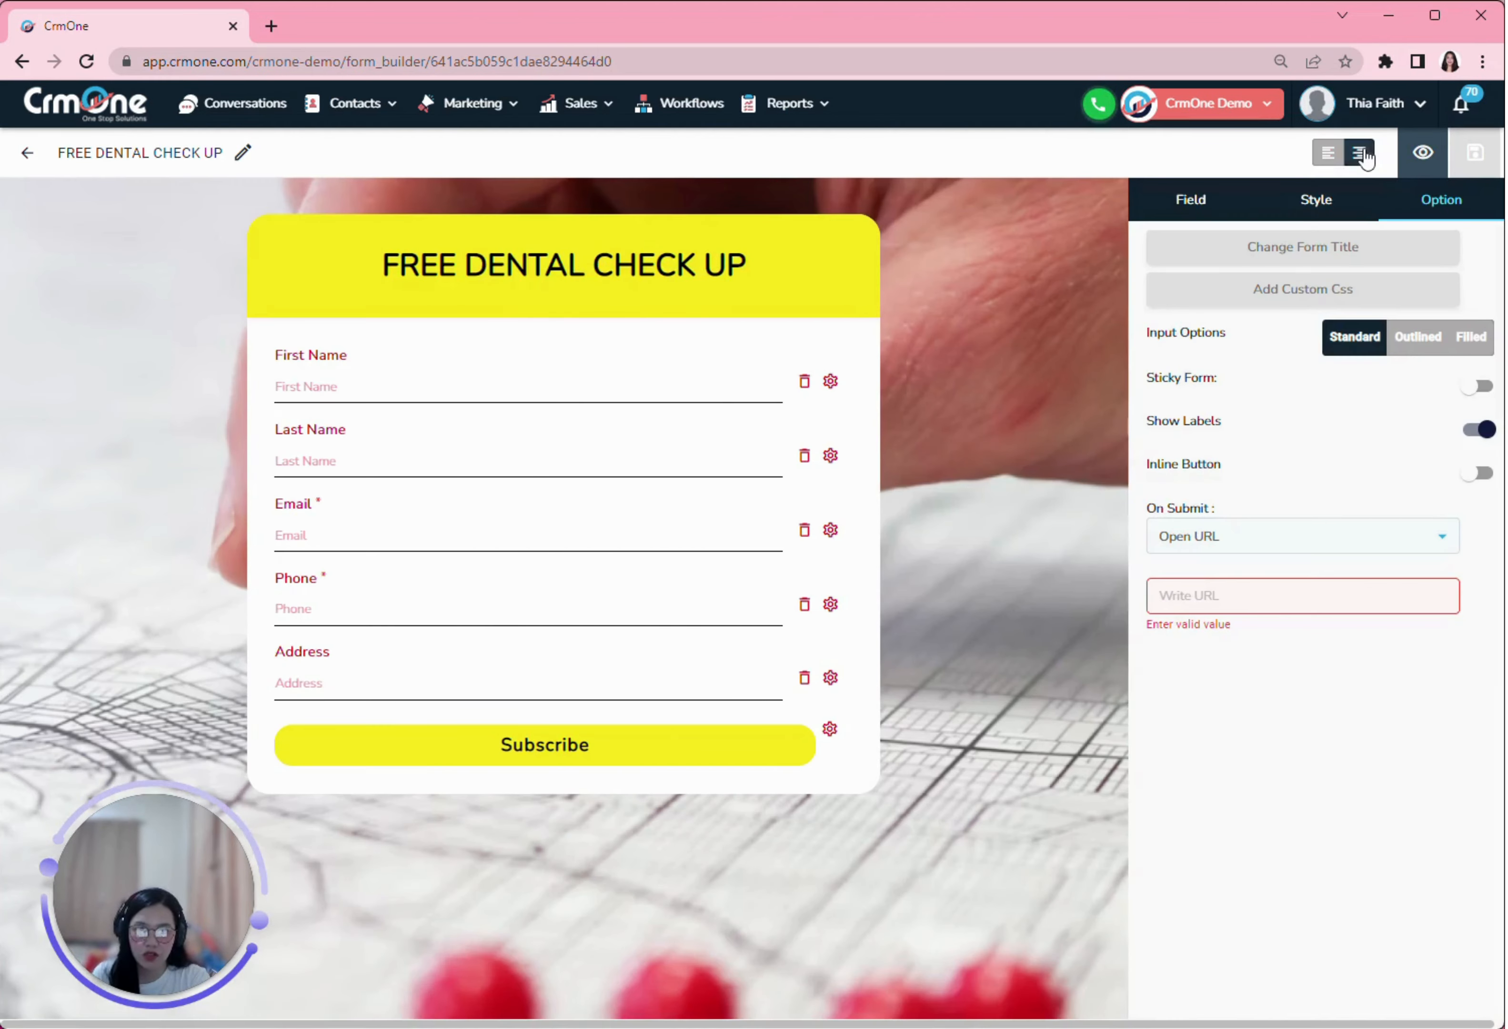
pyautogui.click(1328, 152)
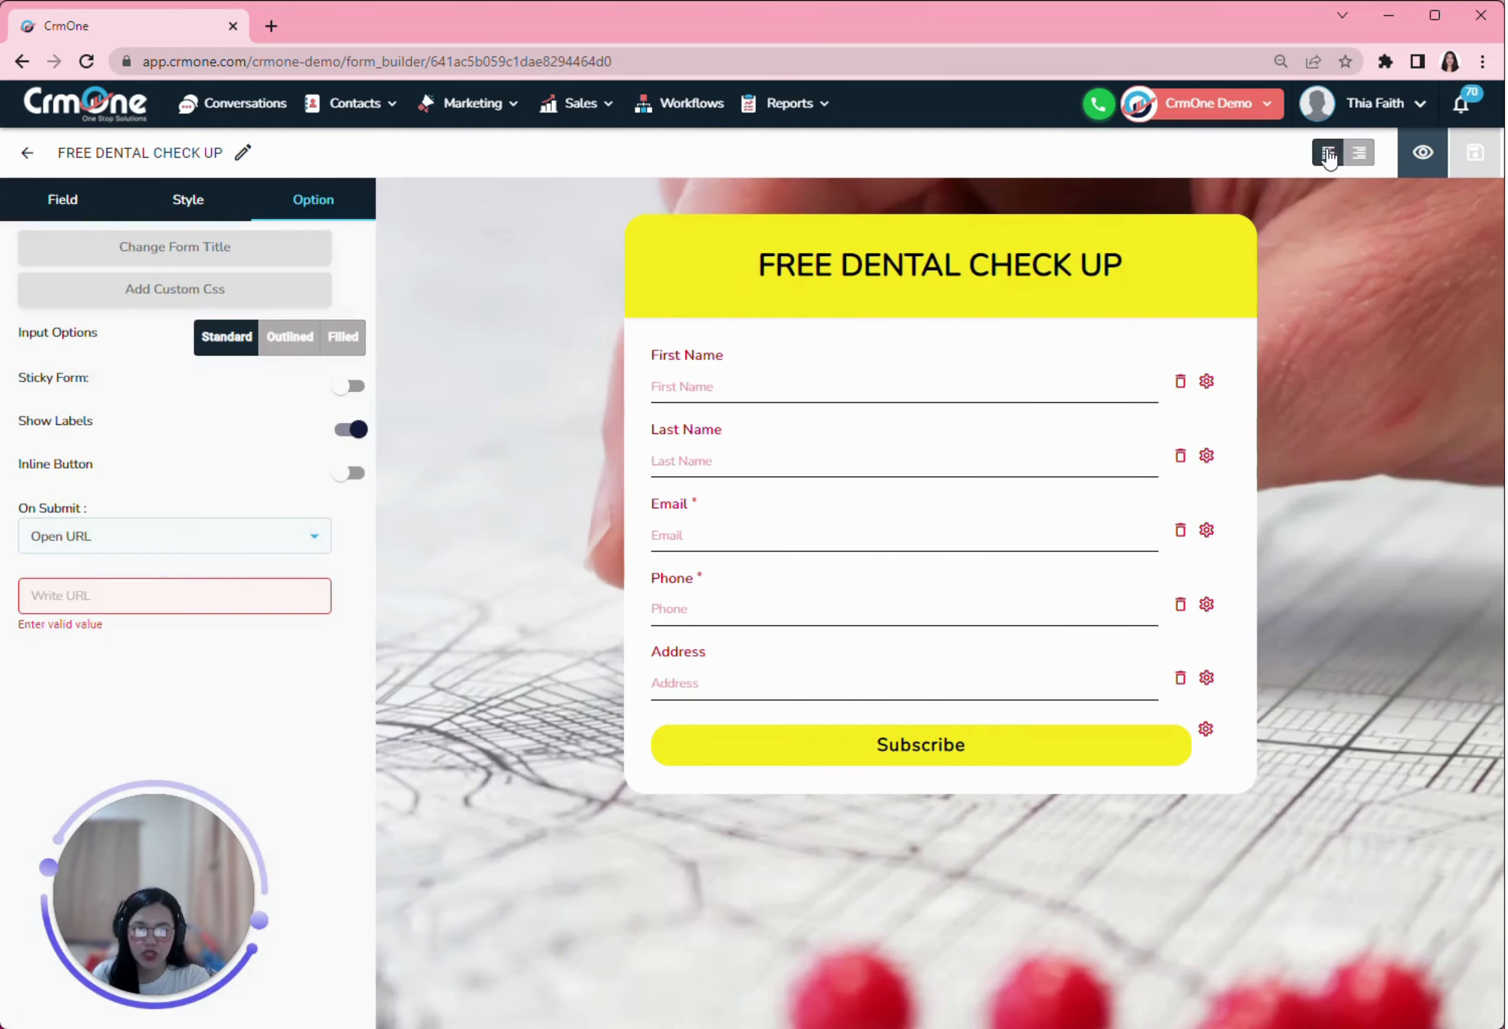
pyautogui.click(1360, 154)
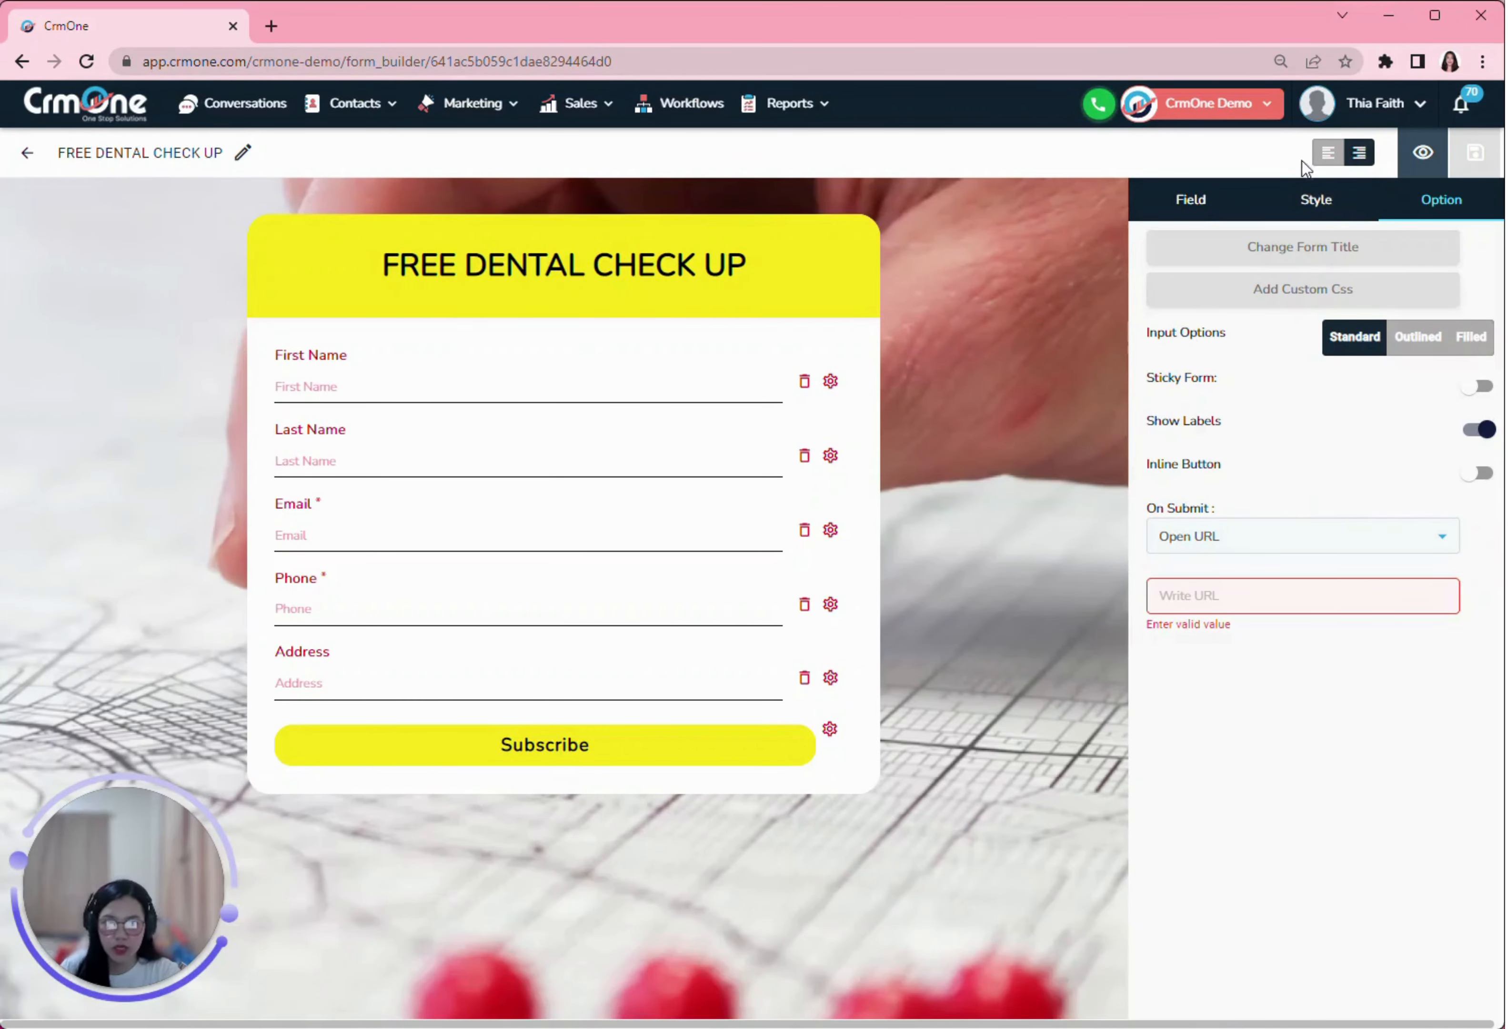
pyautogui.click(1328, 153)
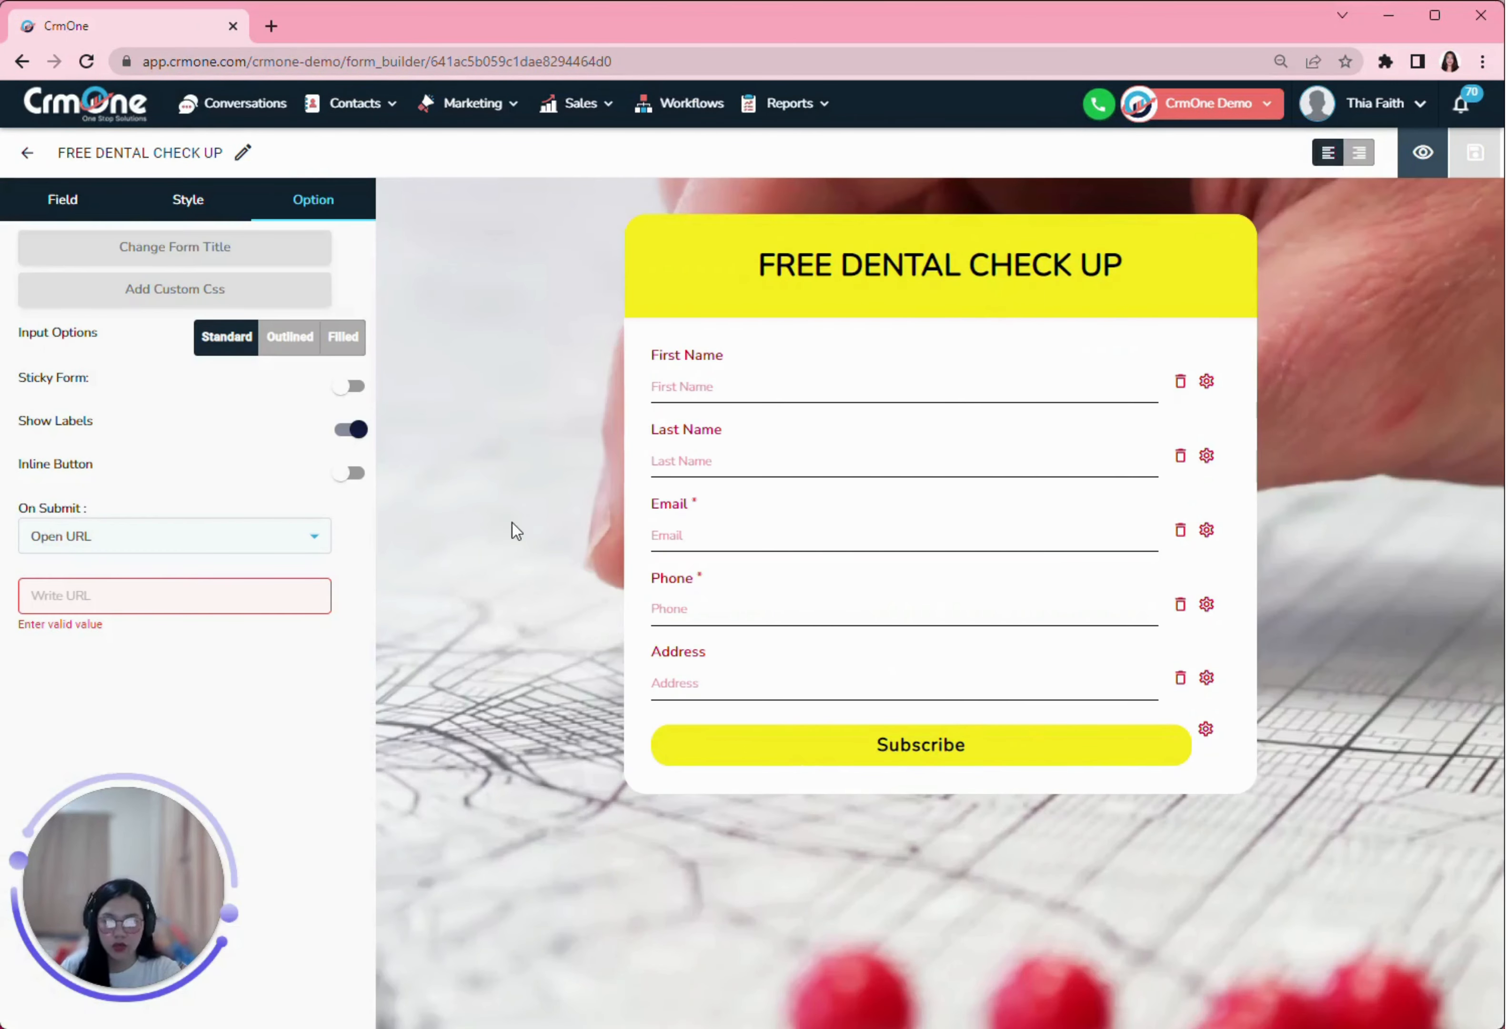
# Step: Set the on-submit action to Show Message with the text "Thank you for submitting the form!" and save the form
pyautogui.click(89, 538)
pyautogui.click(94, 582)
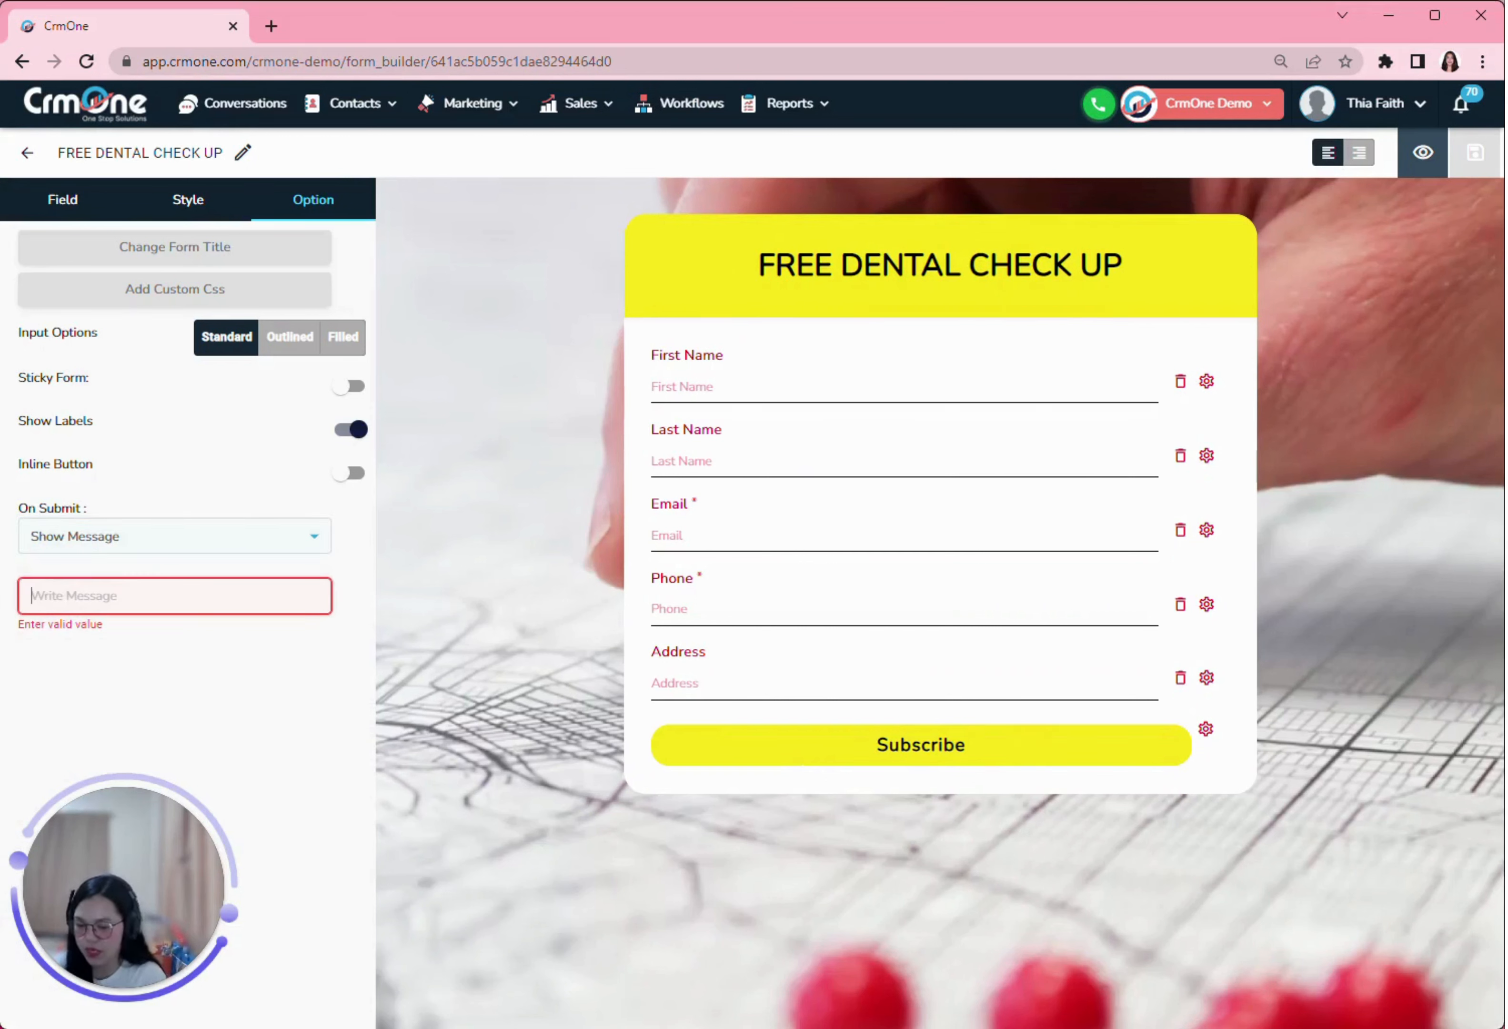
pyautogui.write('T')
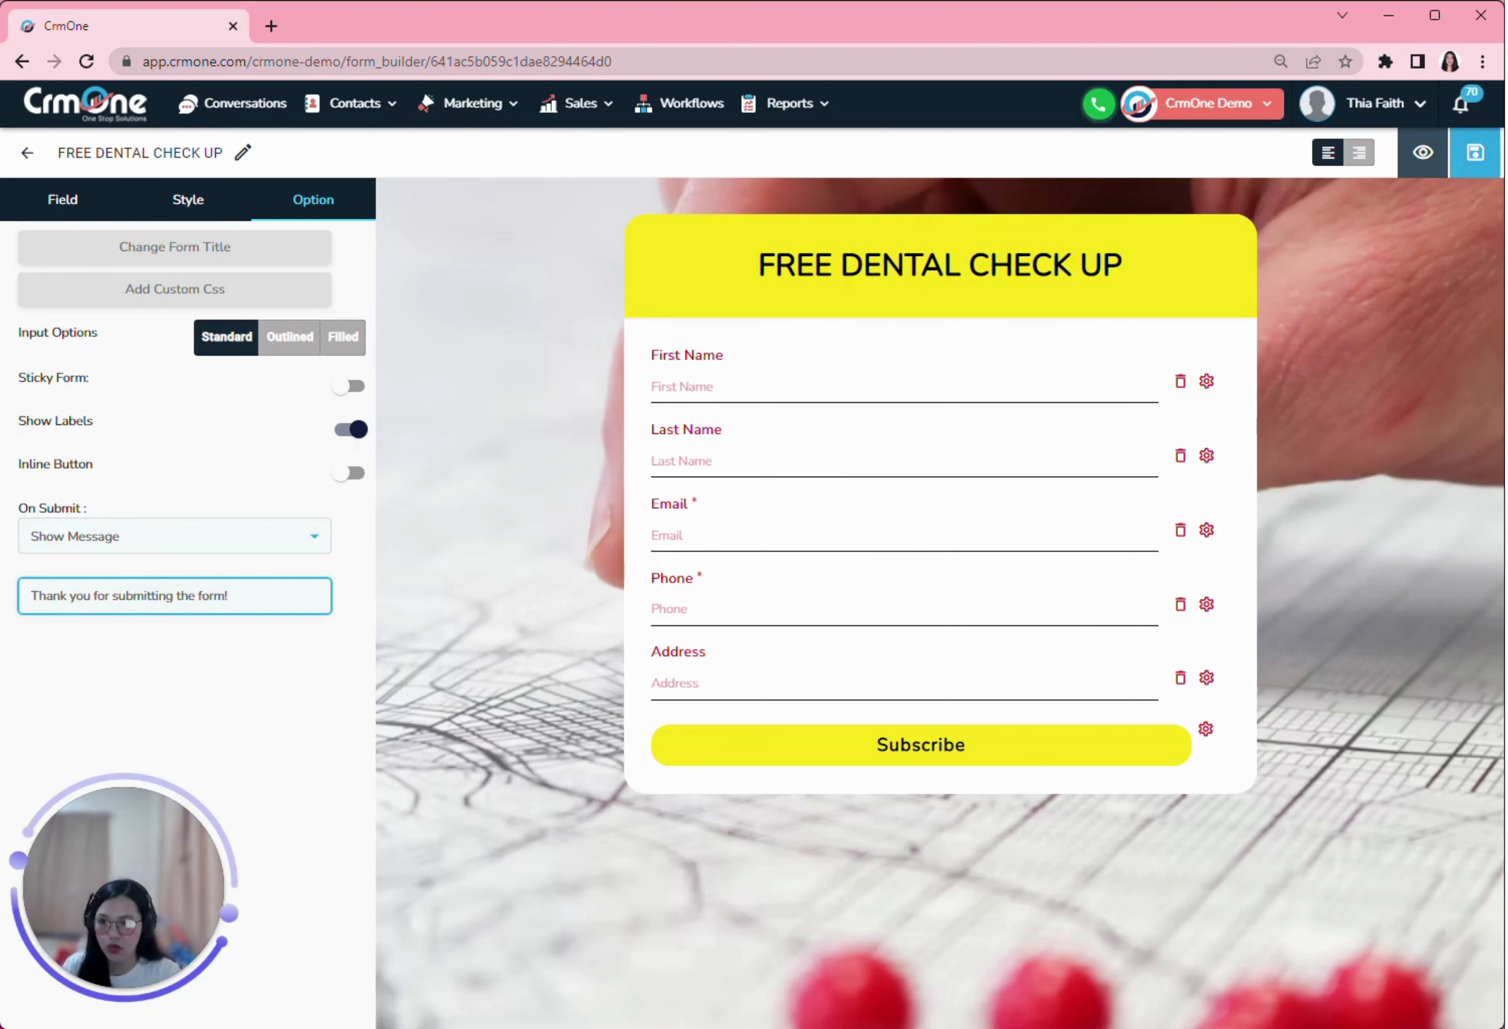
pyautogui.click(1479, 163)
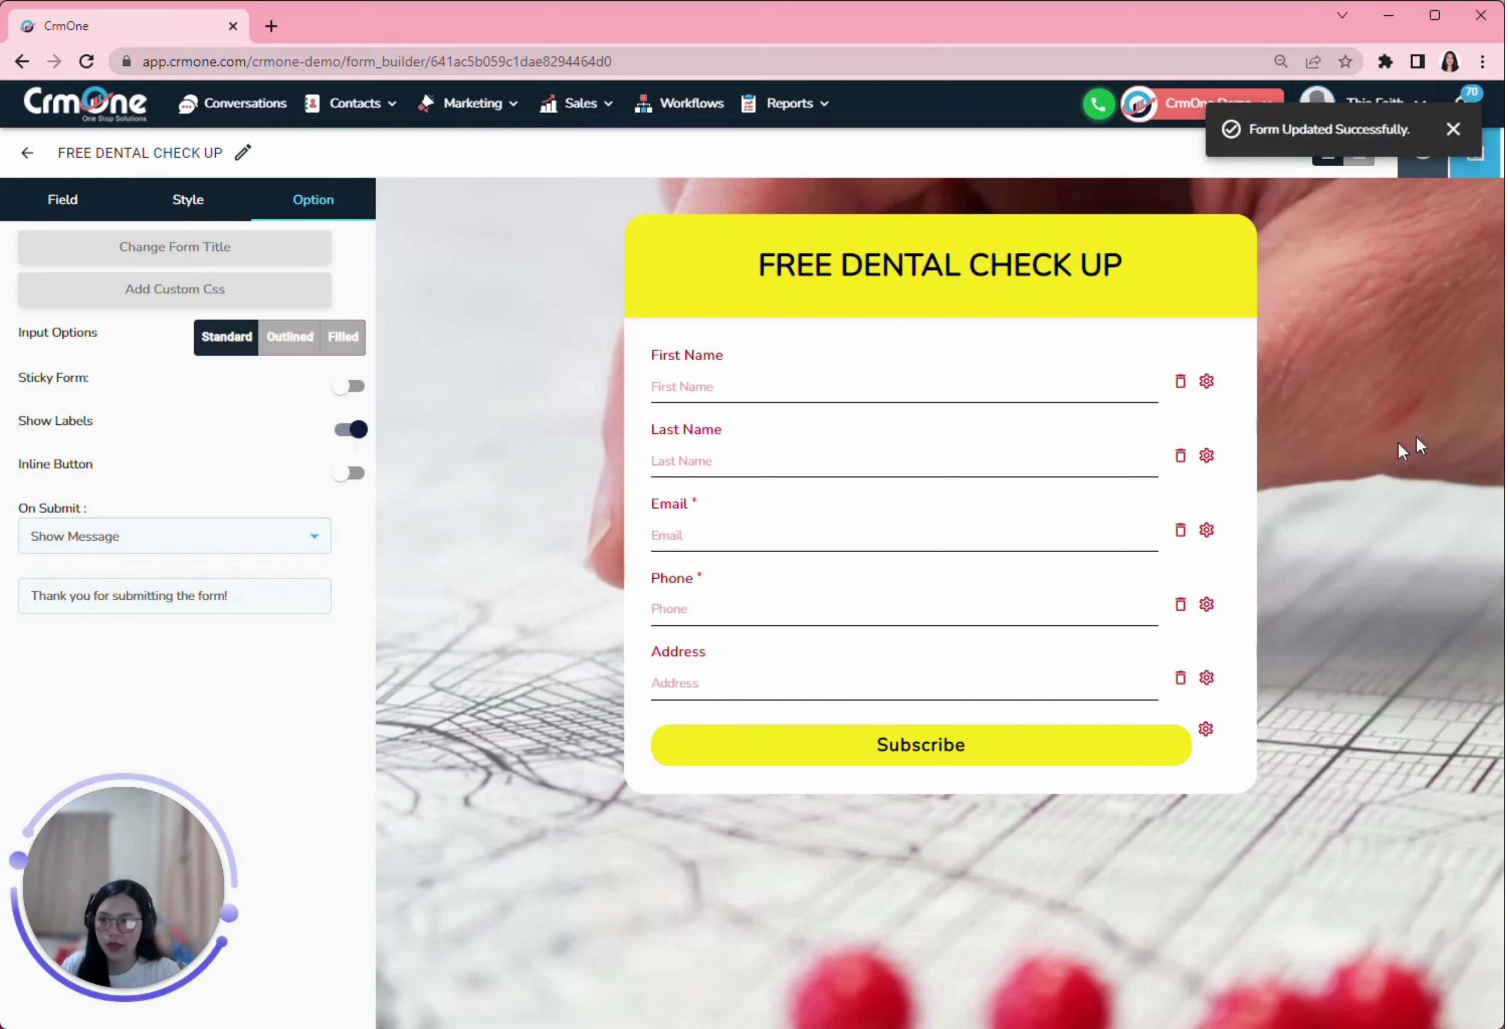
# Step: Preview the saved FREE DENTAL CHECK UP form, and go back through the builder to the forms list
pyautogui.click(1424, 155)
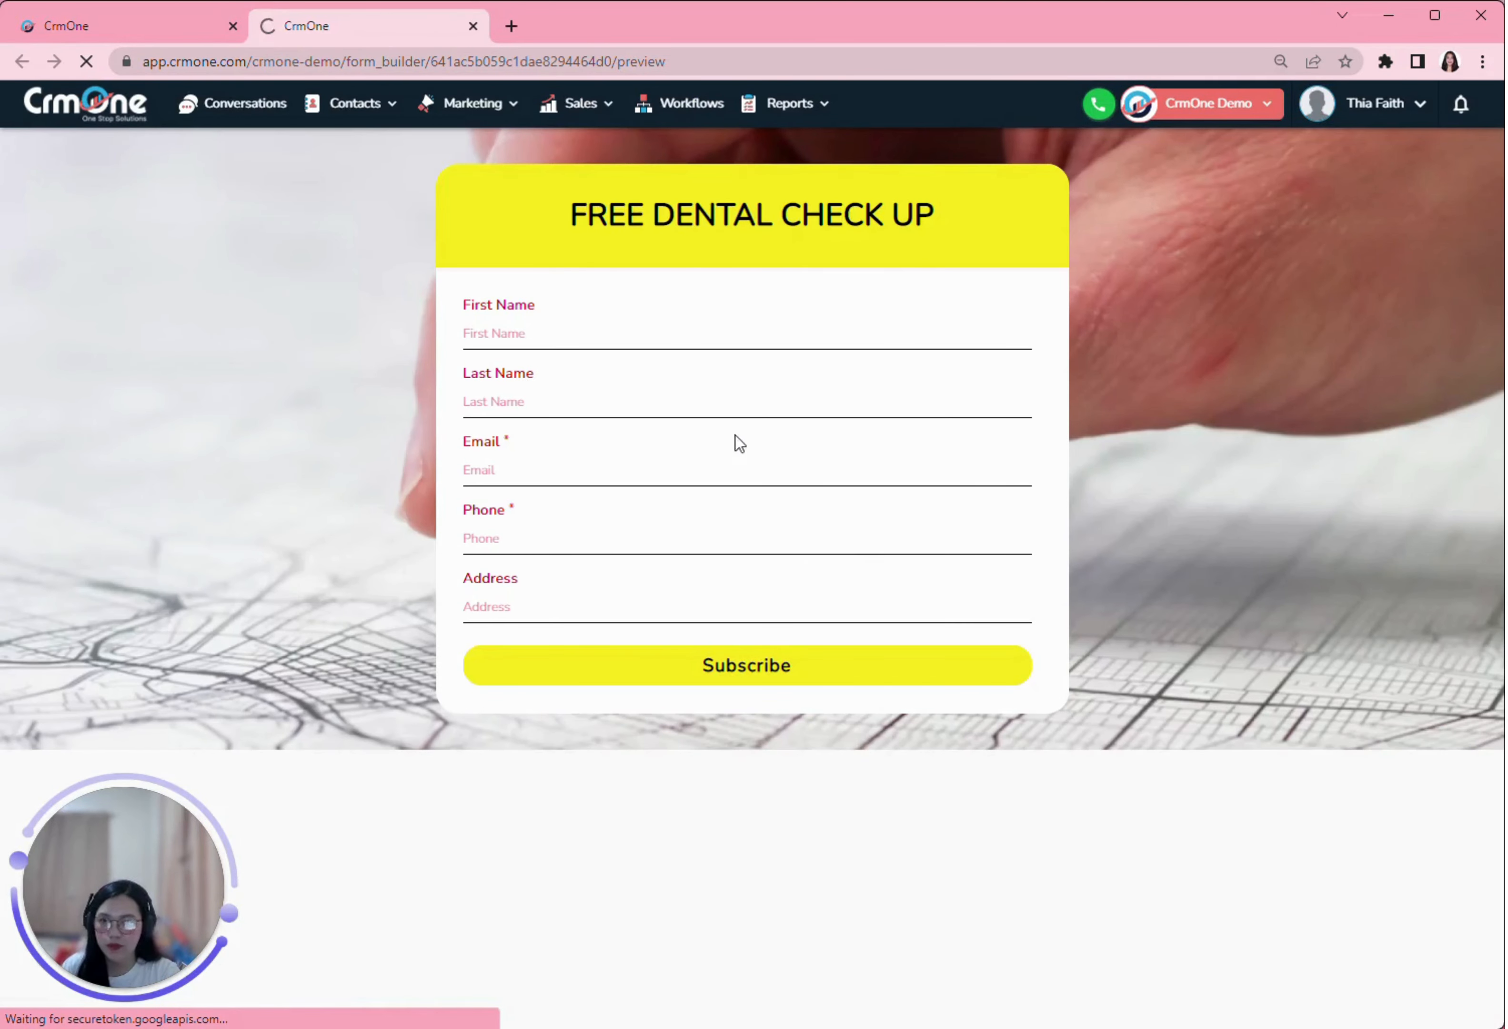
pyautogui.click(189, 30)
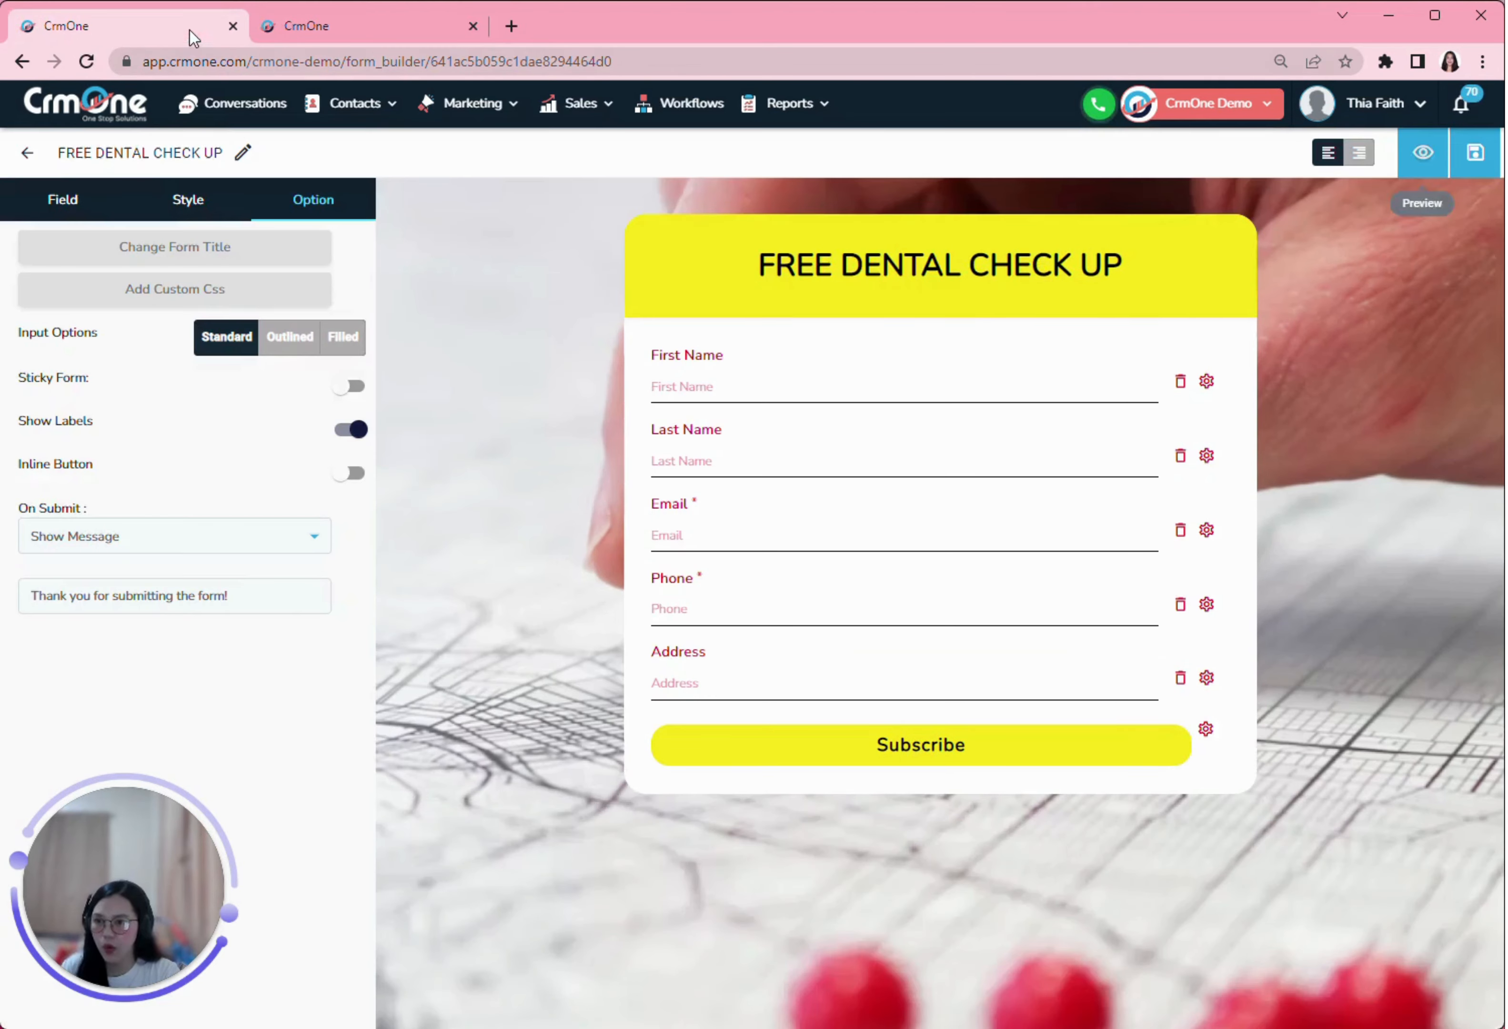
pyautogui.click(27, 153)
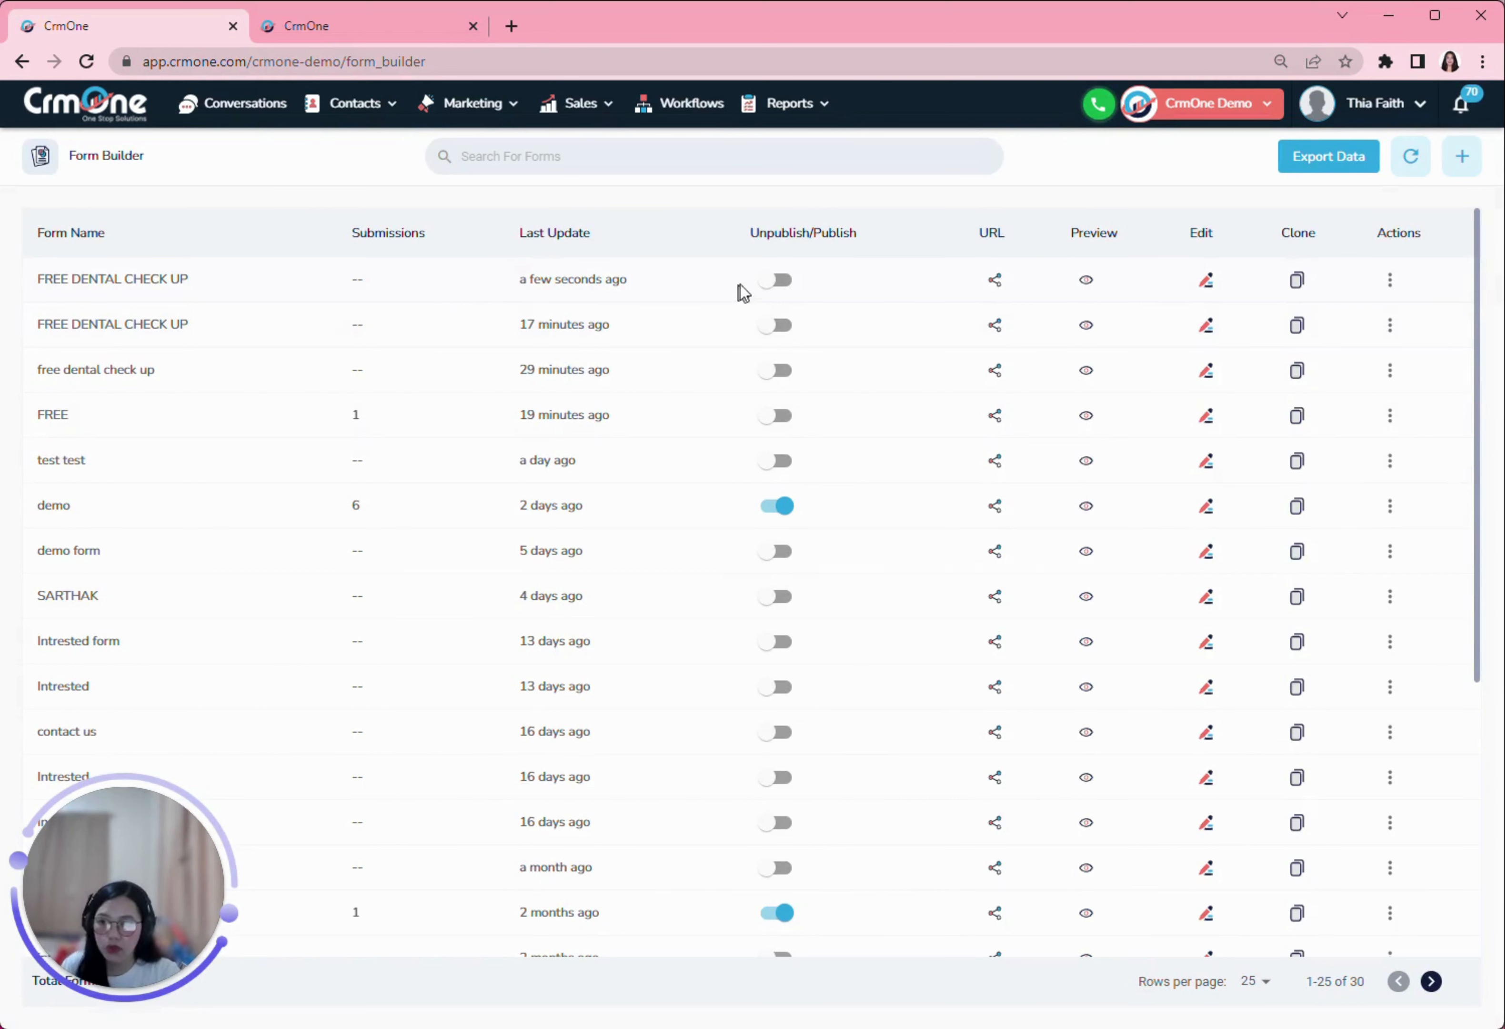
# Step: Publish the most recently updated FREE DENTAL CHECK UP form and view its share link and embed code
pyautogui.click(778, 281)
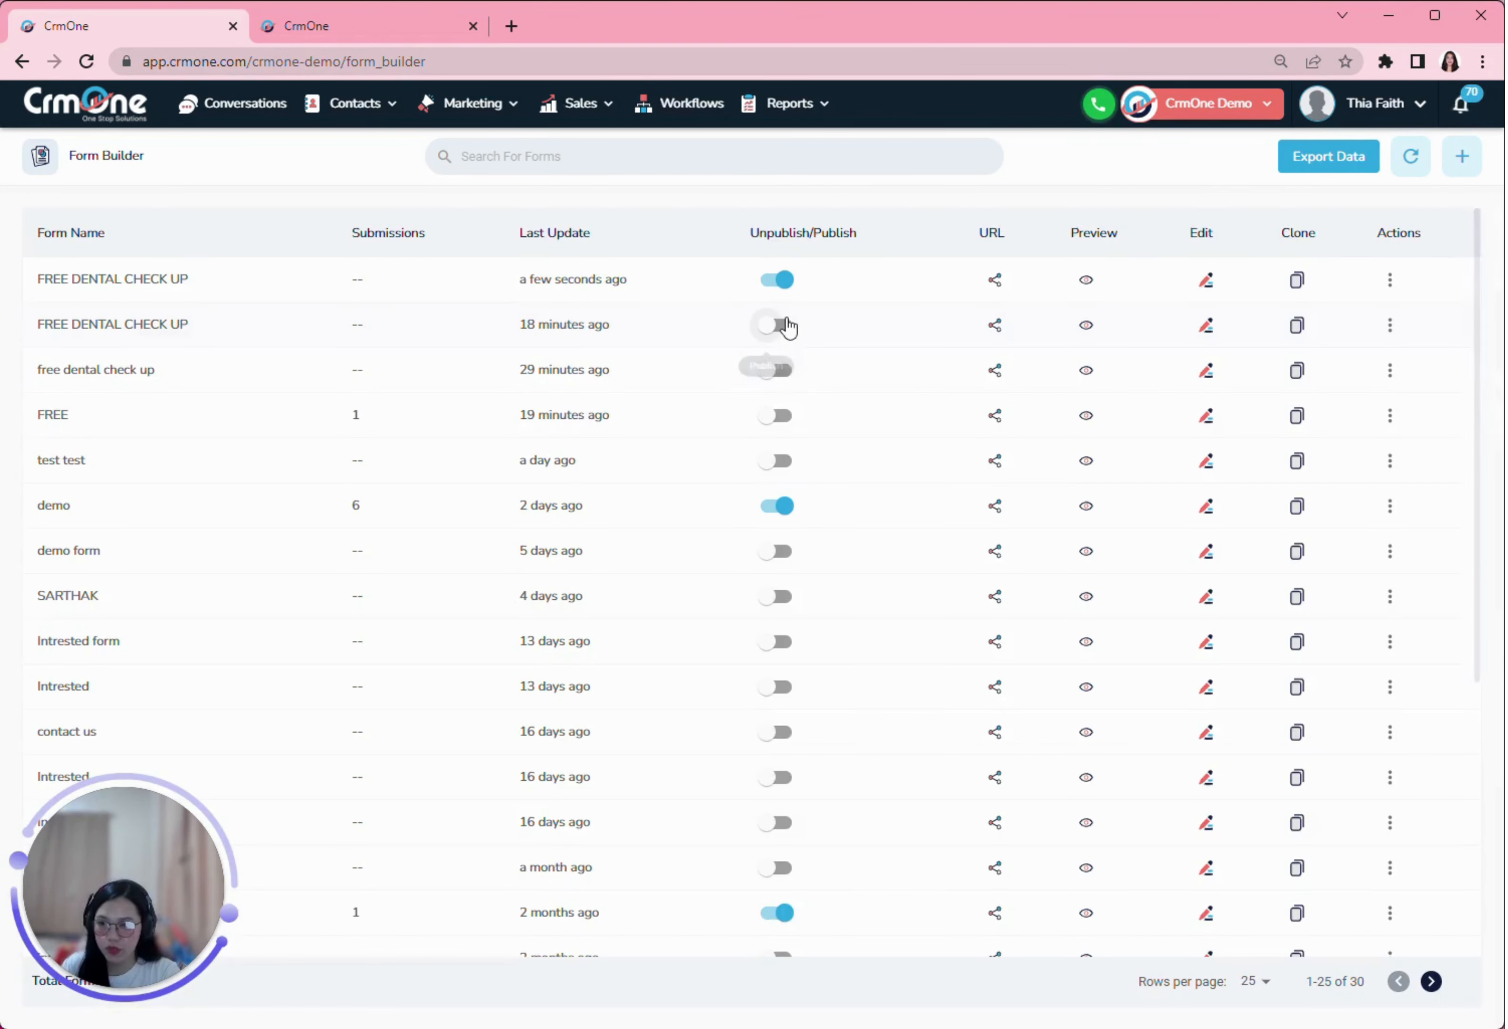
pyautogui.click(994, 280)
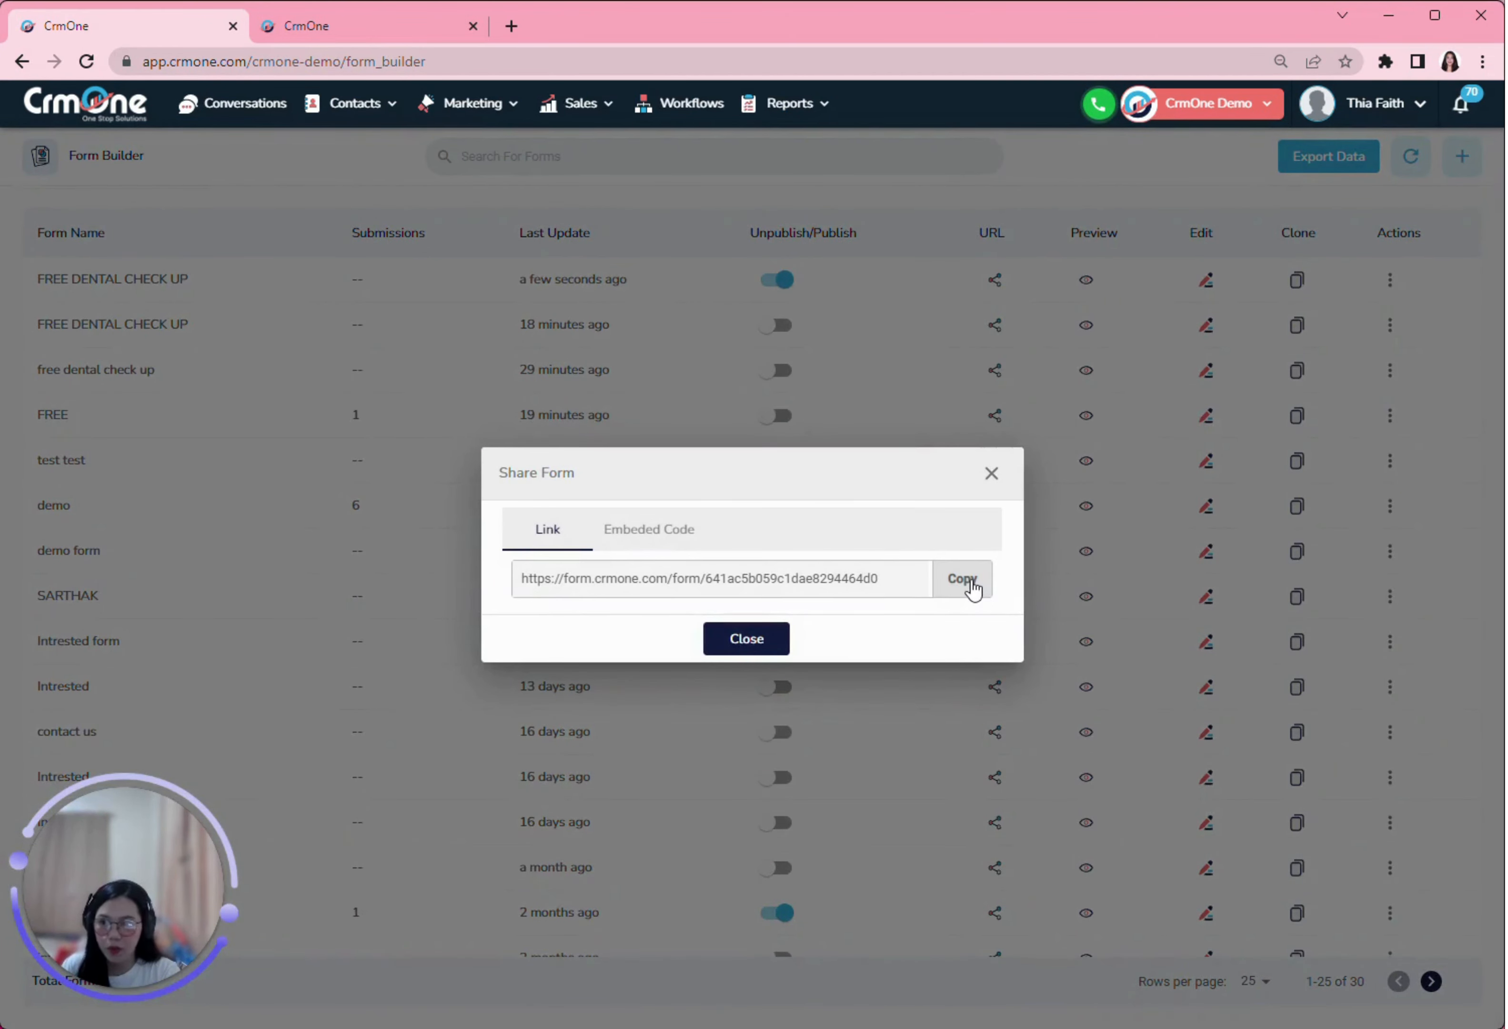
pyautogui.click(657, 539)
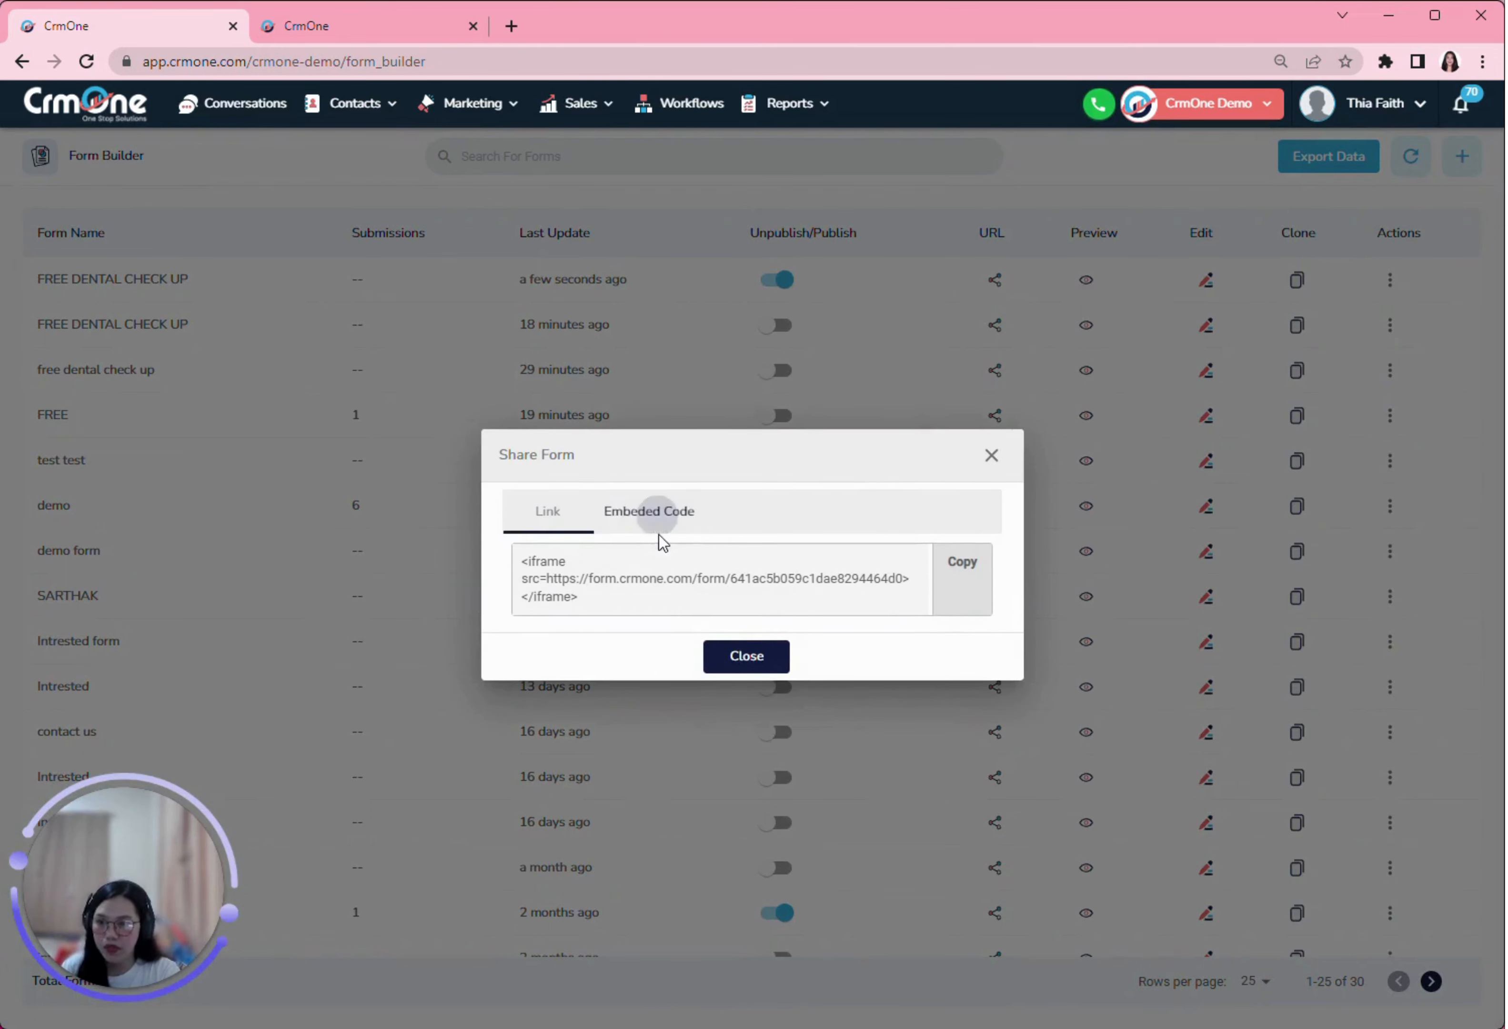
pyautogui.click(768, 667)
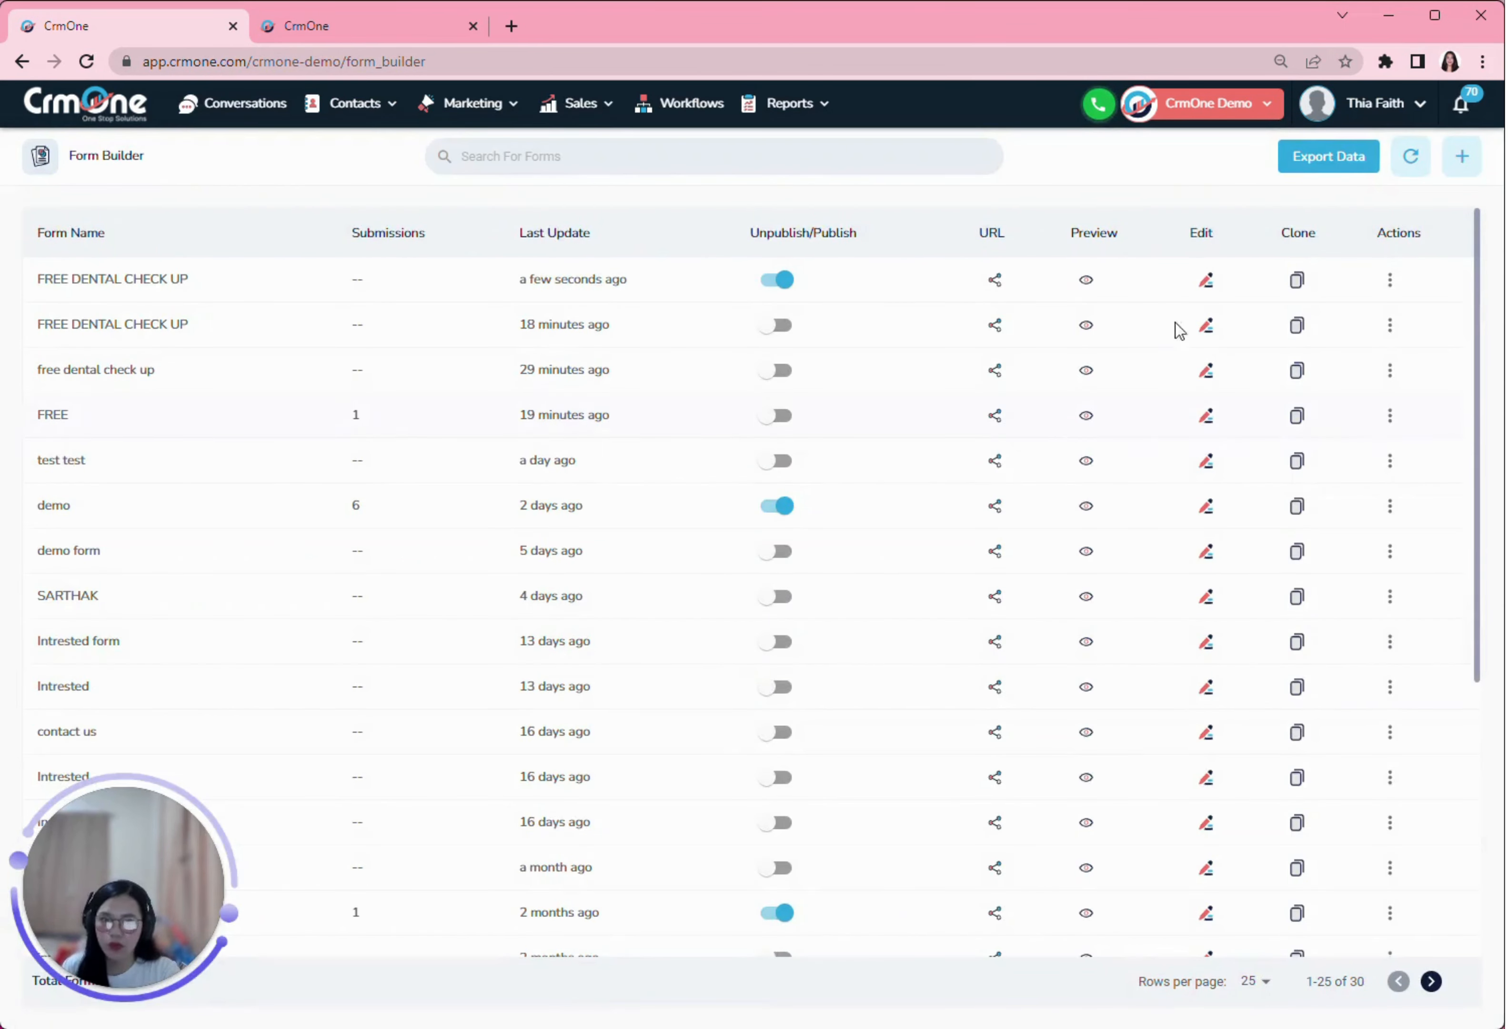
# Step: Preview the published form from the forms list and open it for editing, returning without changes
pyautogui.click(1092, 306)
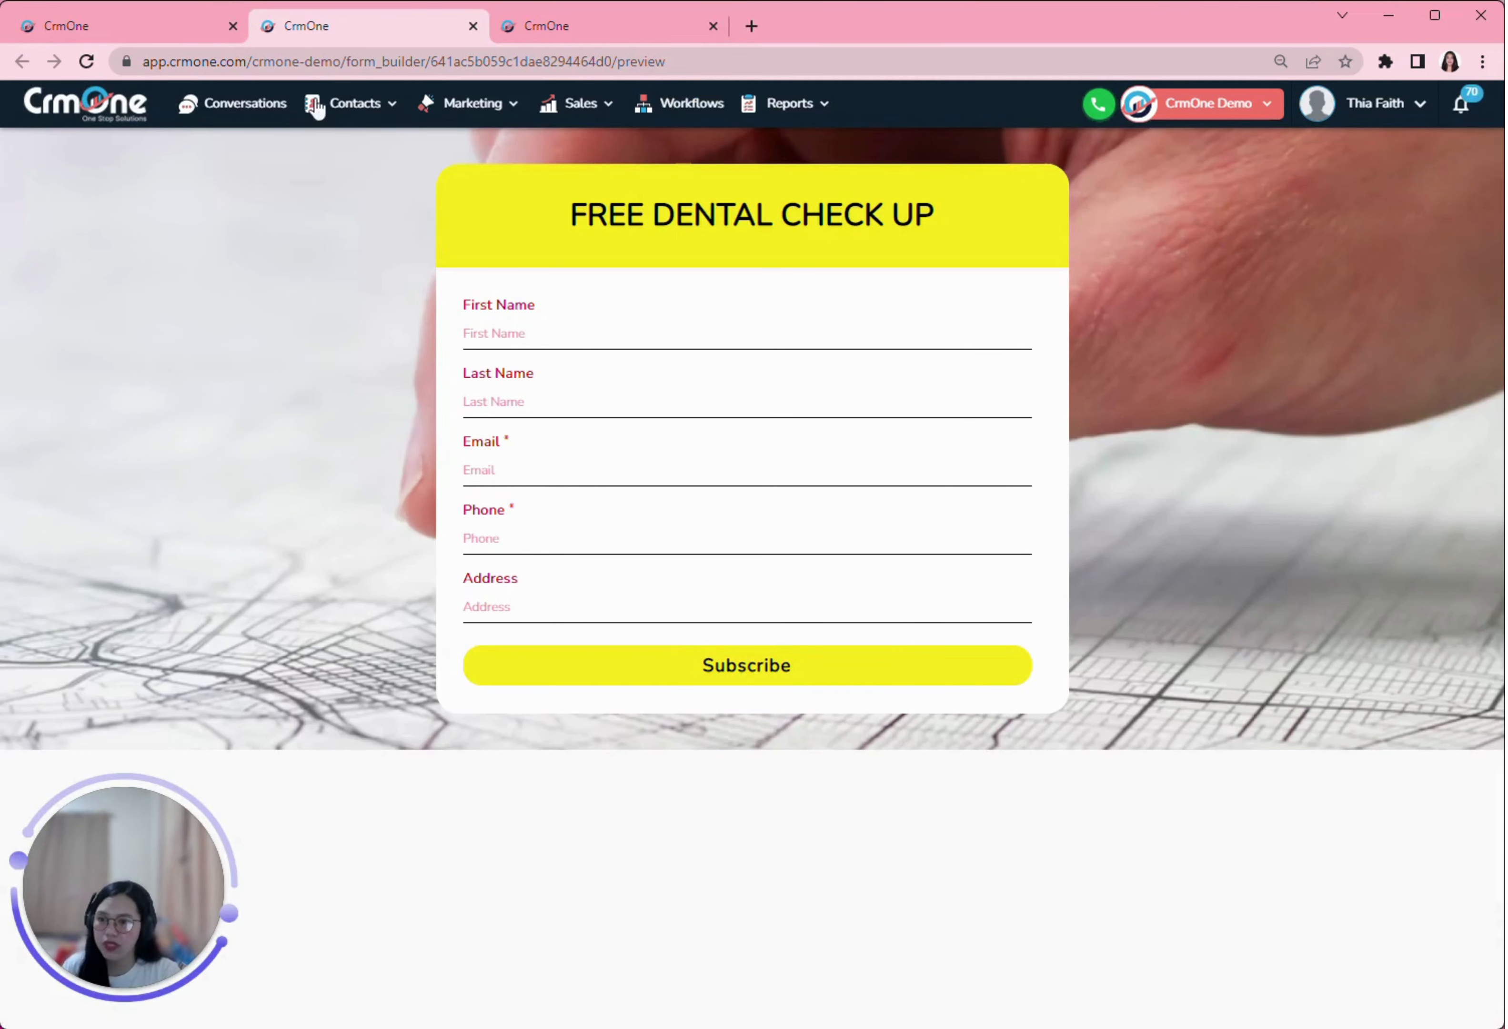
pyautogui.click(163, 29)
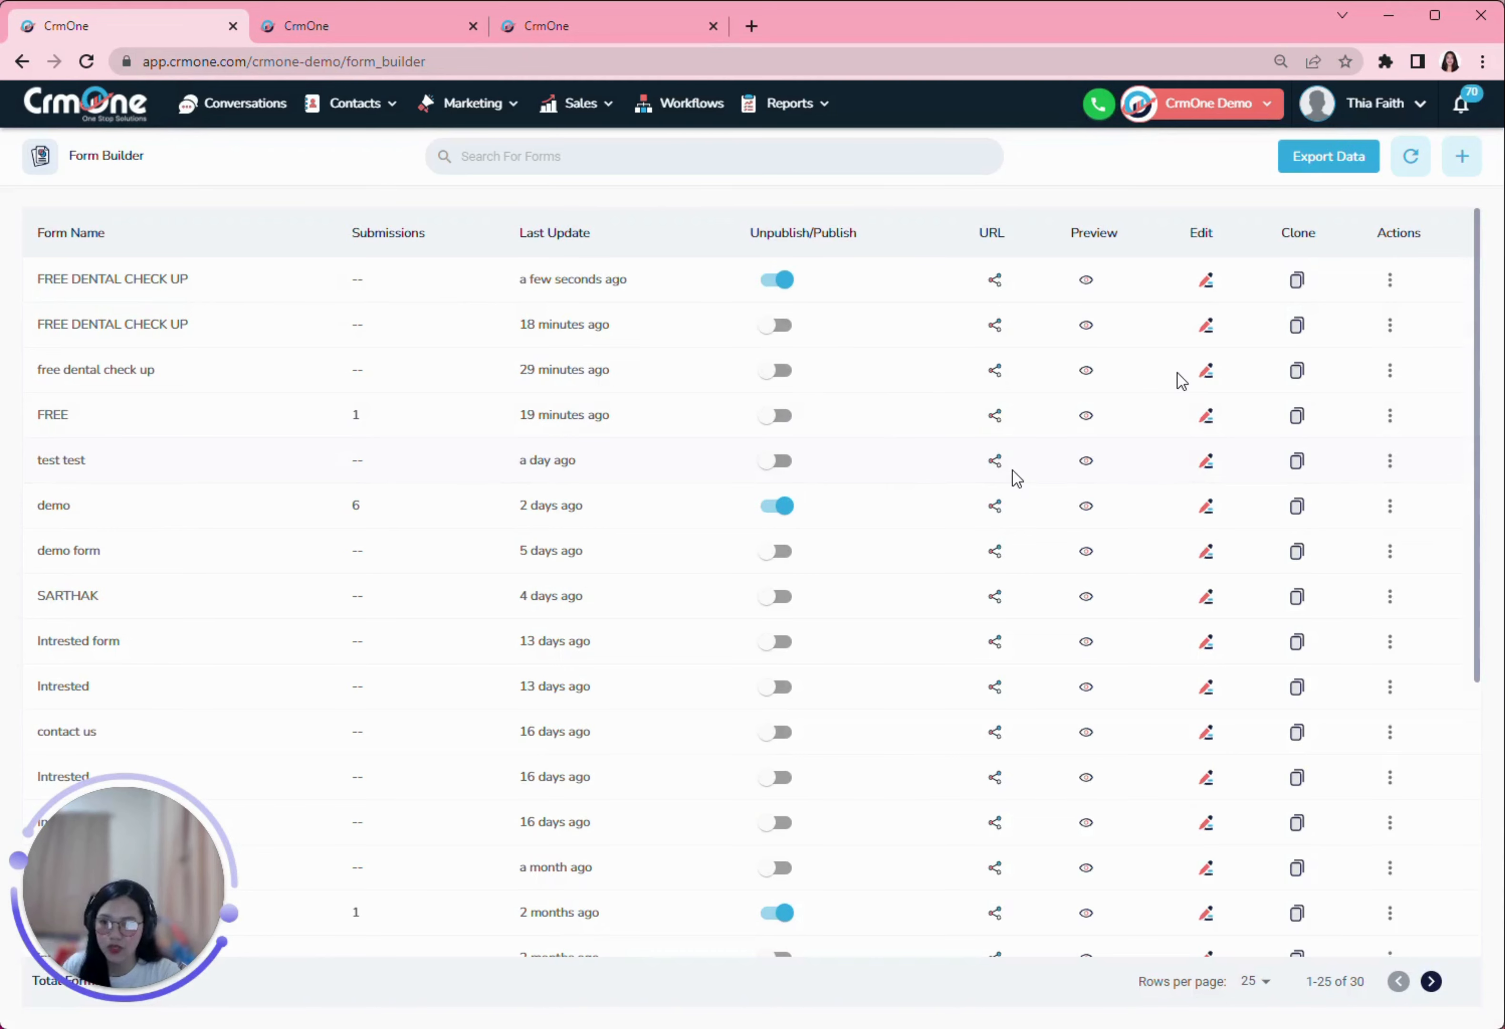
pyautogui.click(1205, 371)
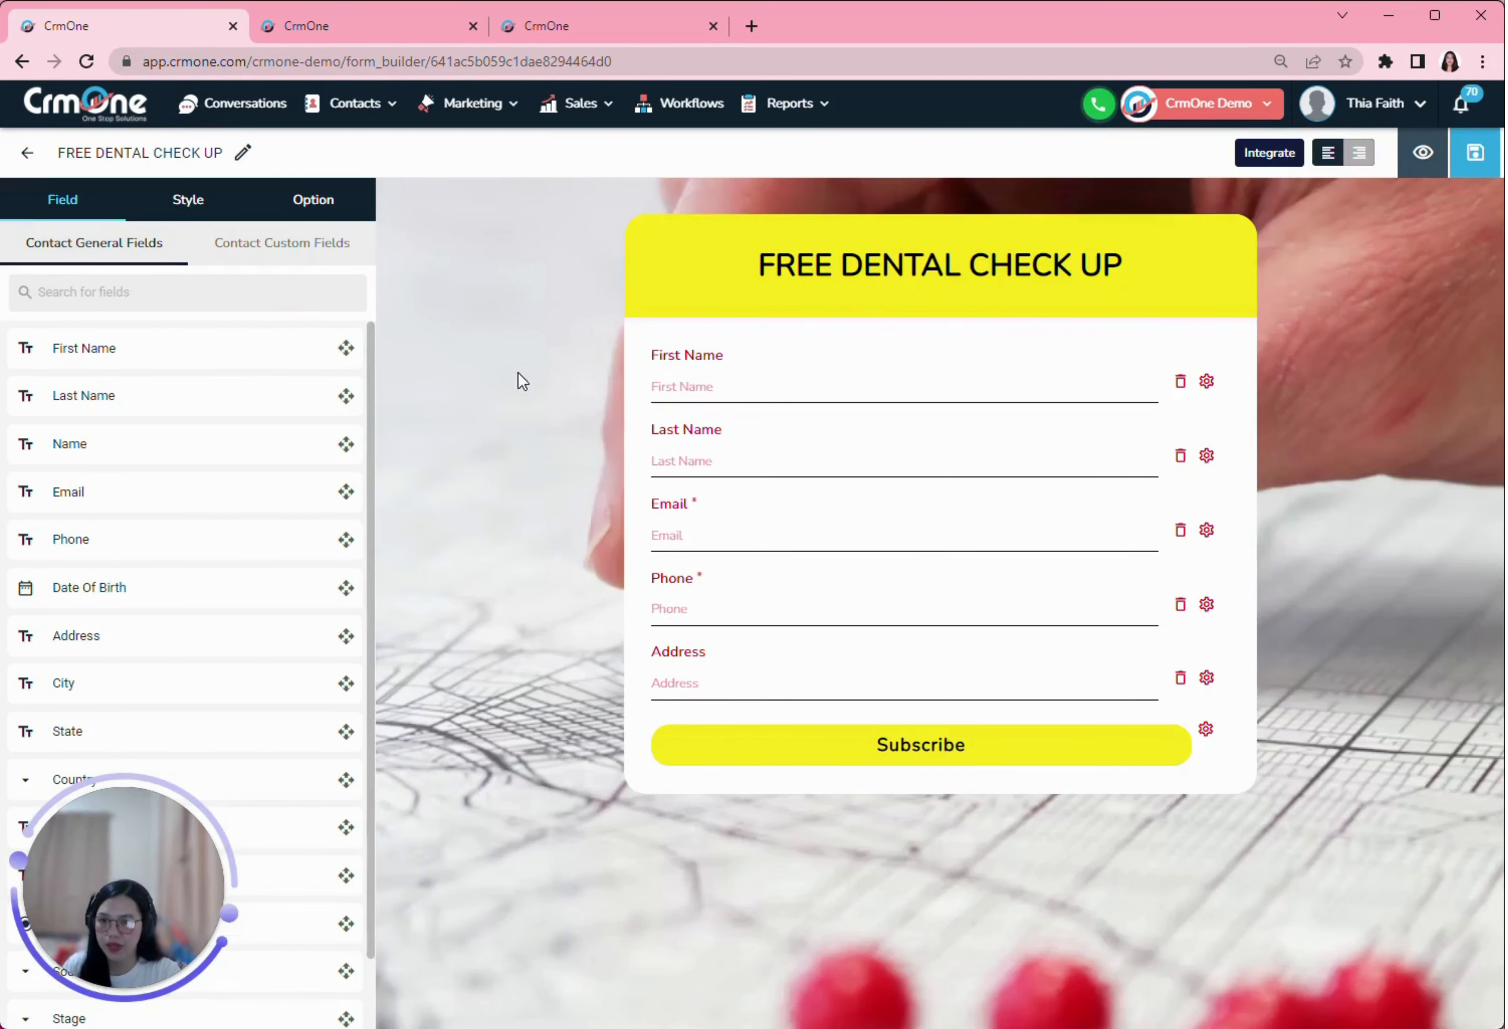
pyautogui.click(29, 156)
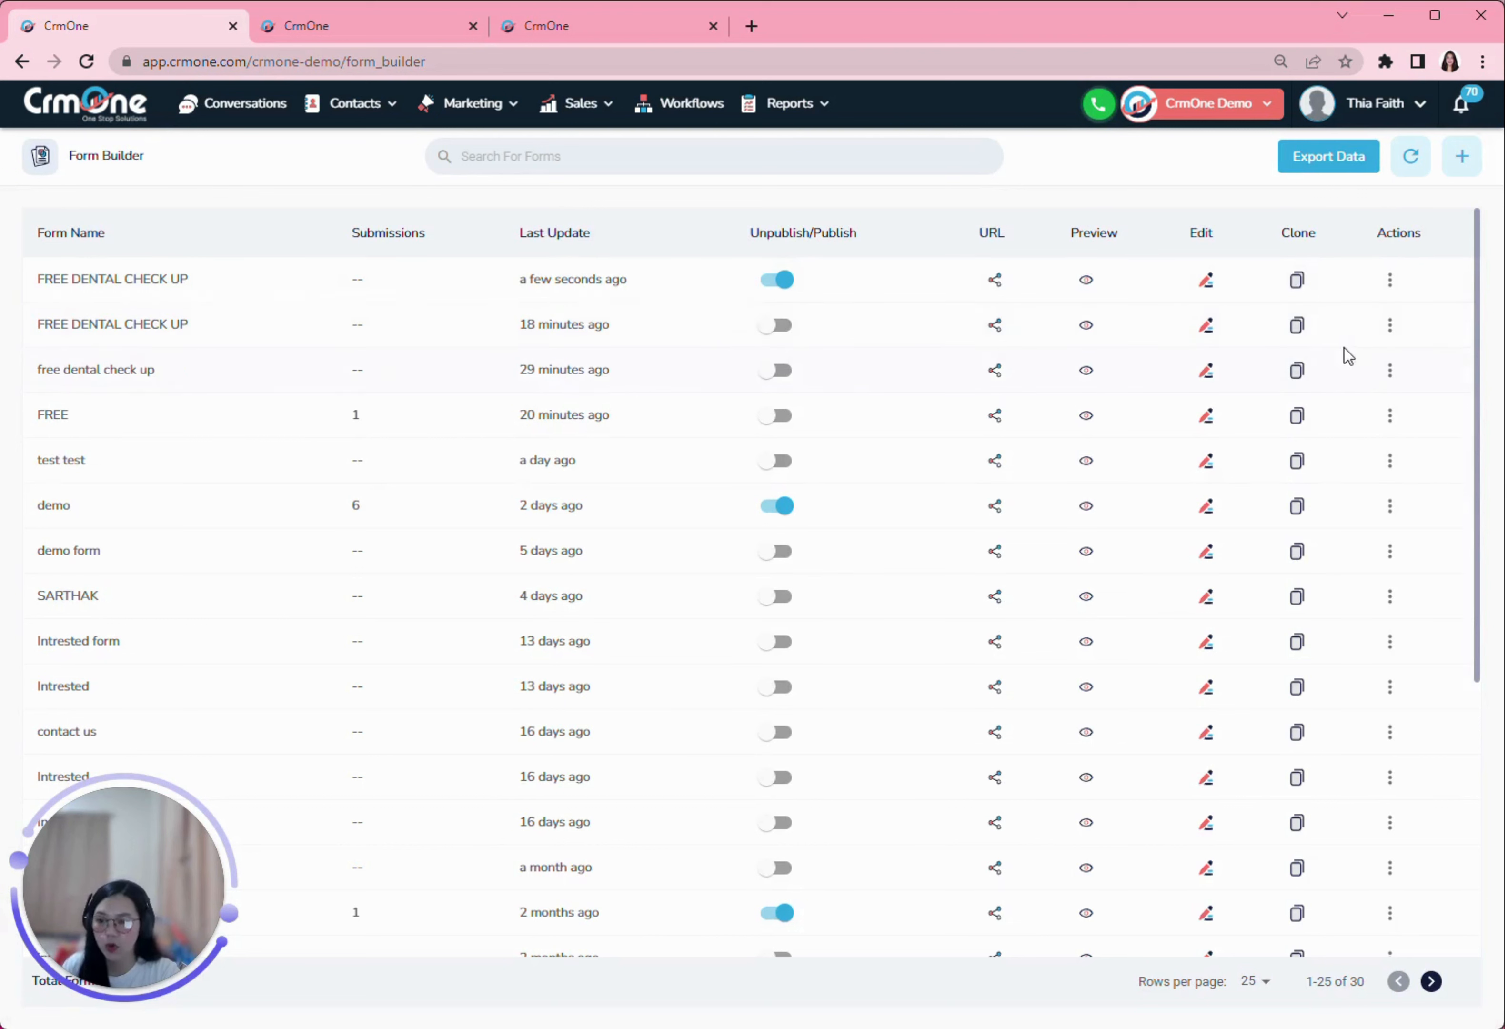
# Step: View the published FREE DENTAL CHECK UP form's live page, and return to the forms list
pyautogui.click(1388, 282)
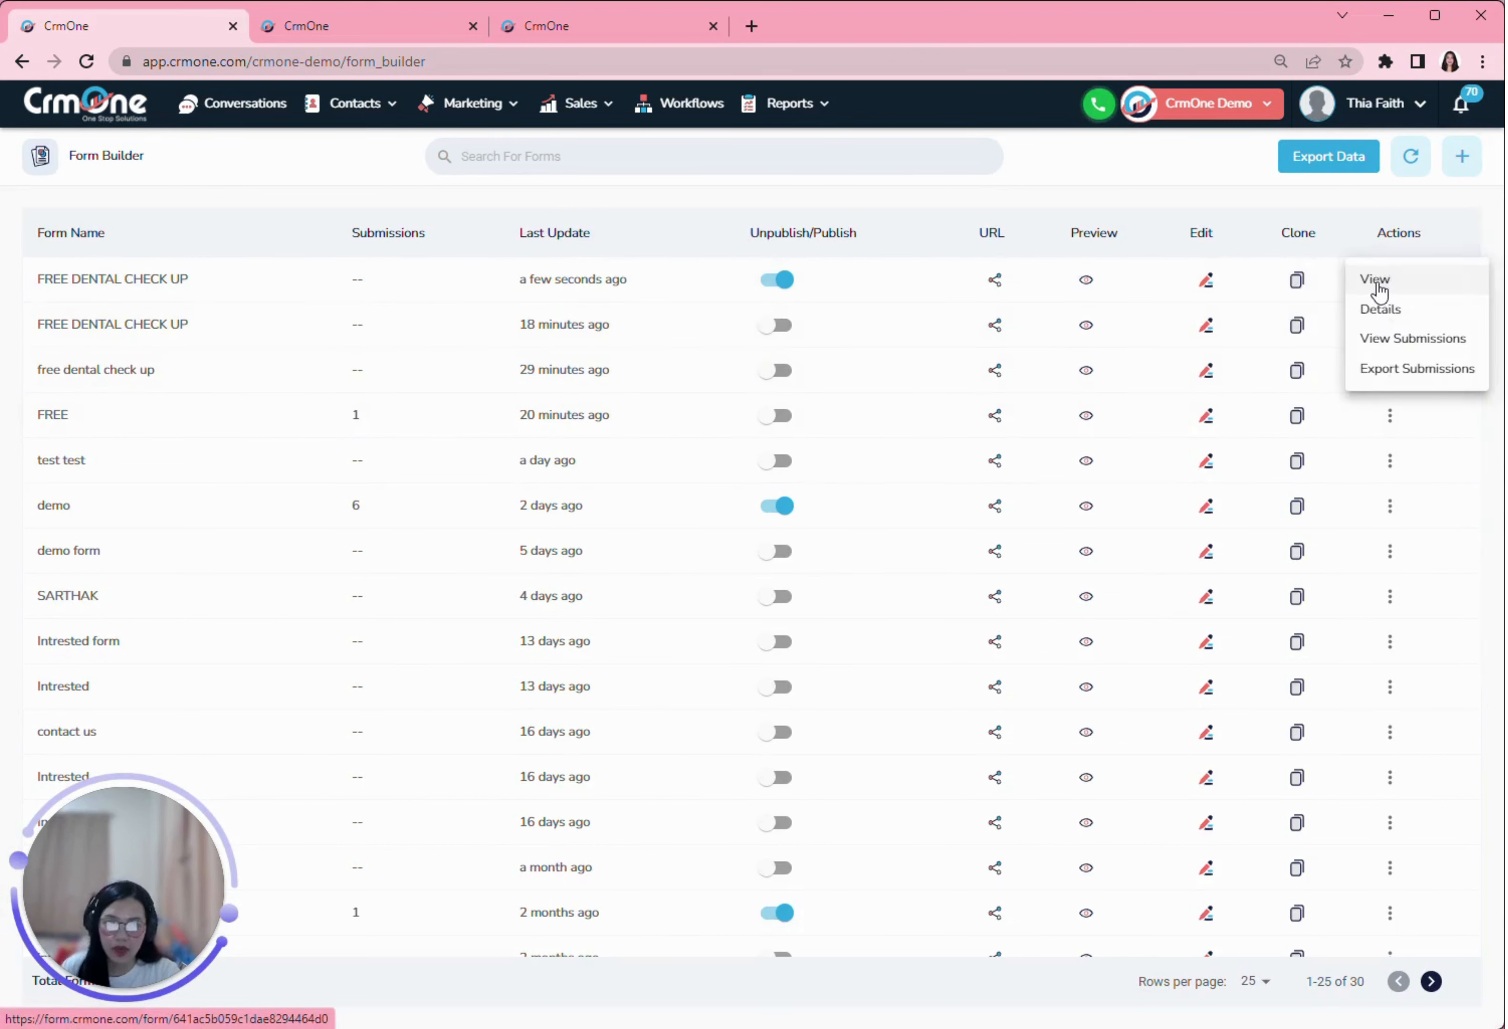
pyautogui.click(1379, 283)
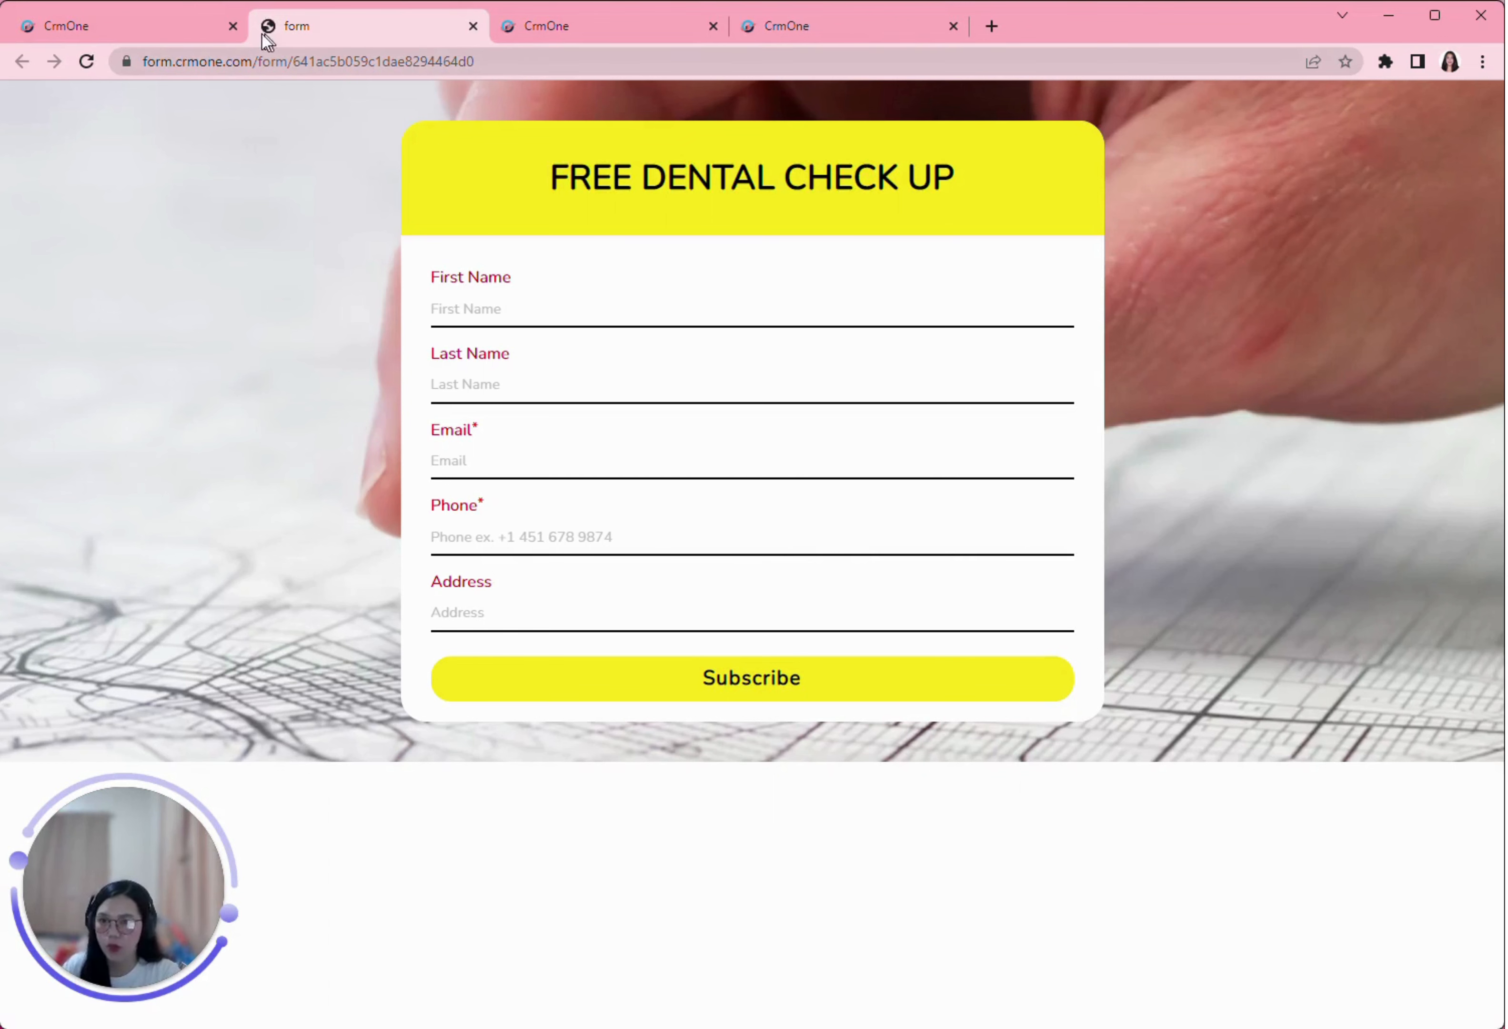
pyautogui.click(192, 34)
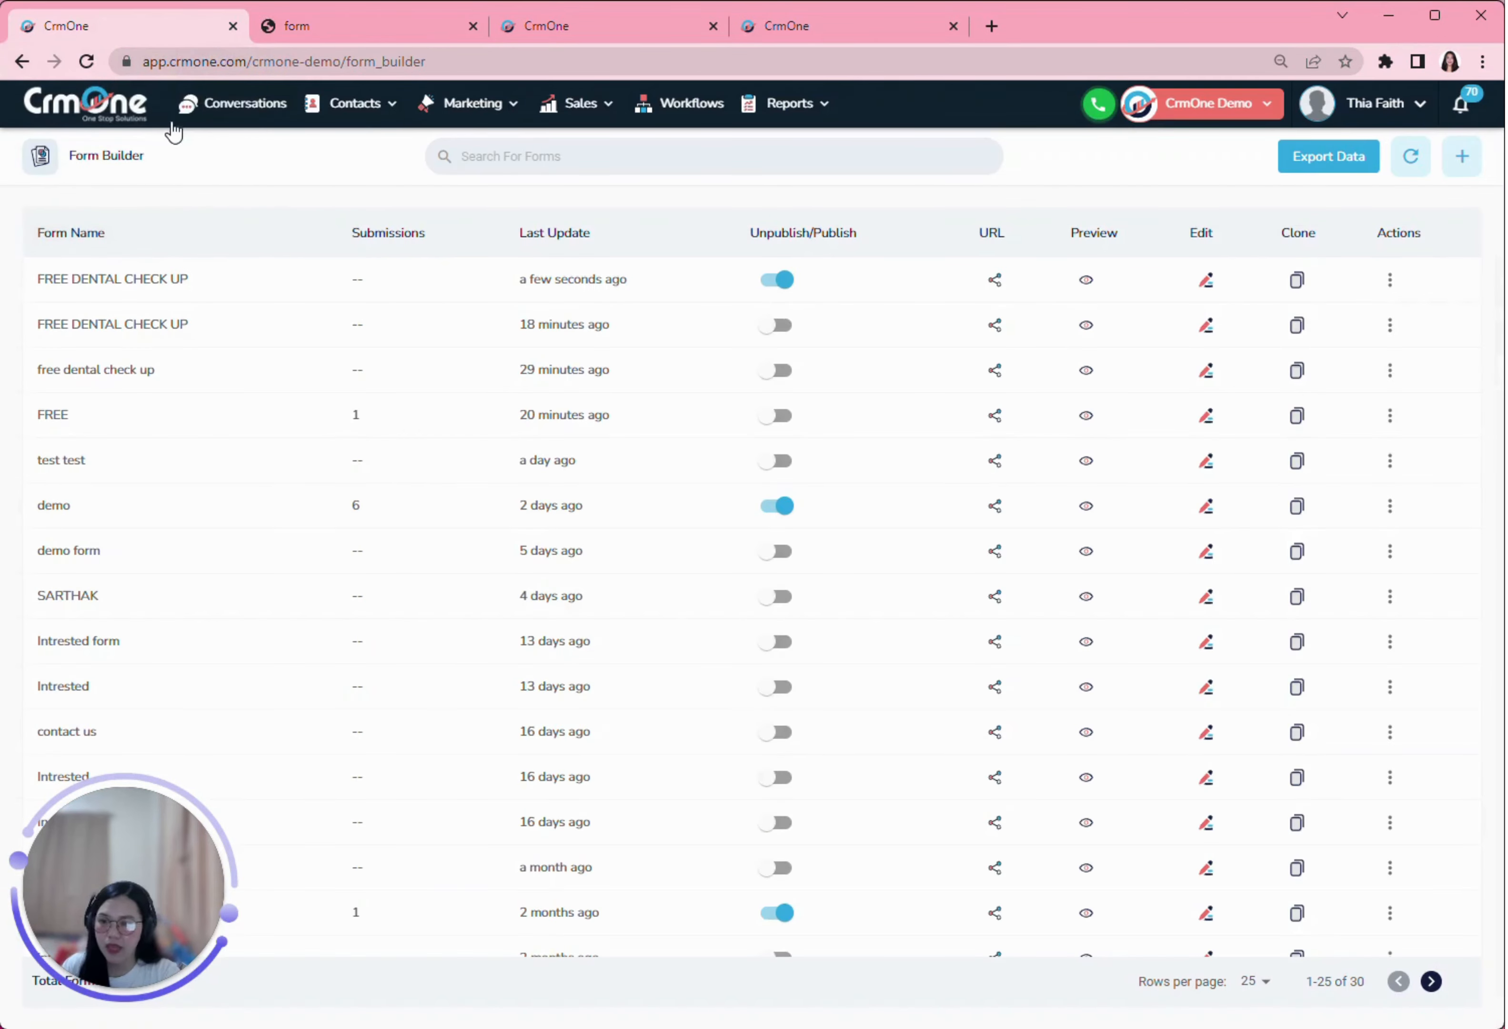
# Step: Open the published form's details to view its submission report, and return to the forms list
pyautogui.click(1391, 282)
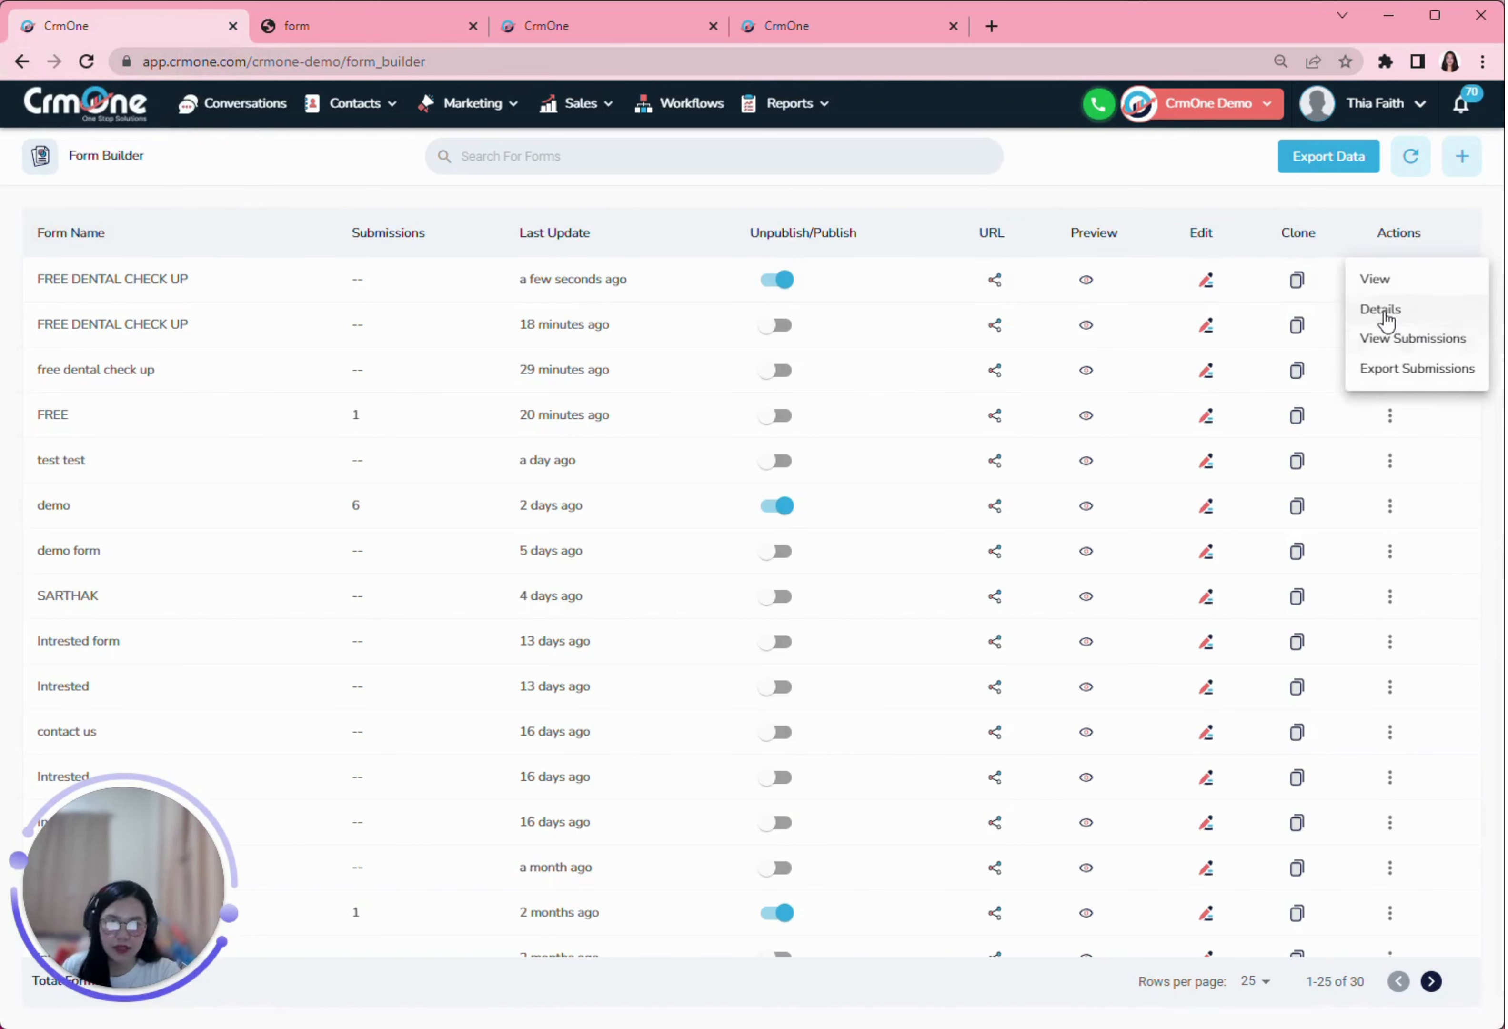
pyautogui.click(1377, 309)
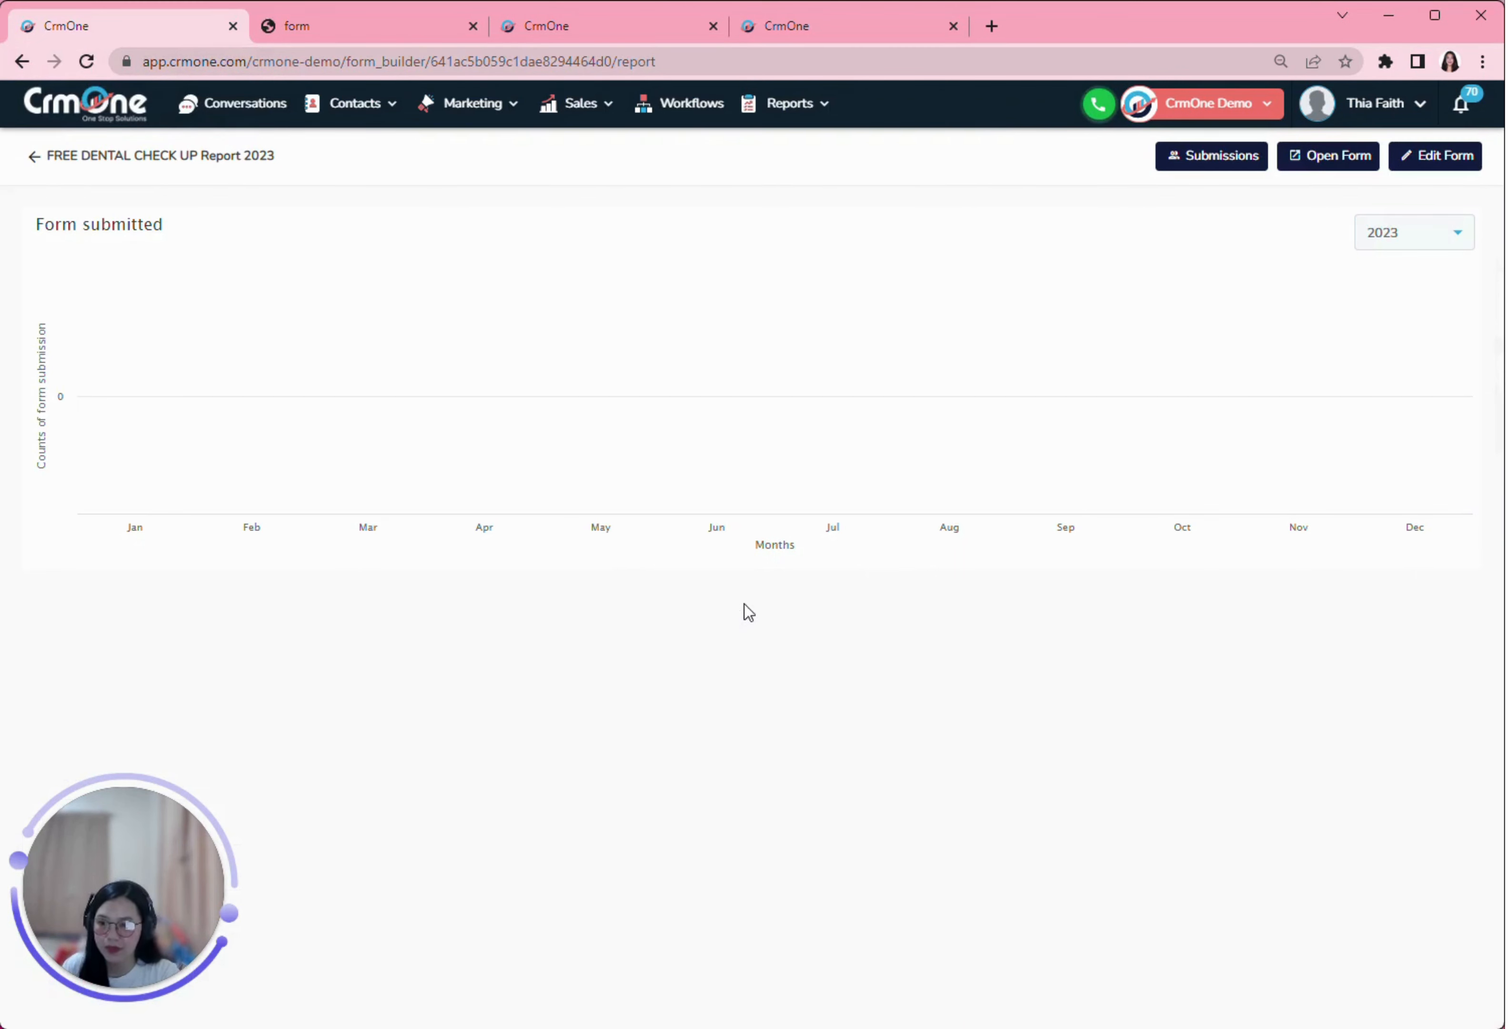
pyautogui.click(33, 155)
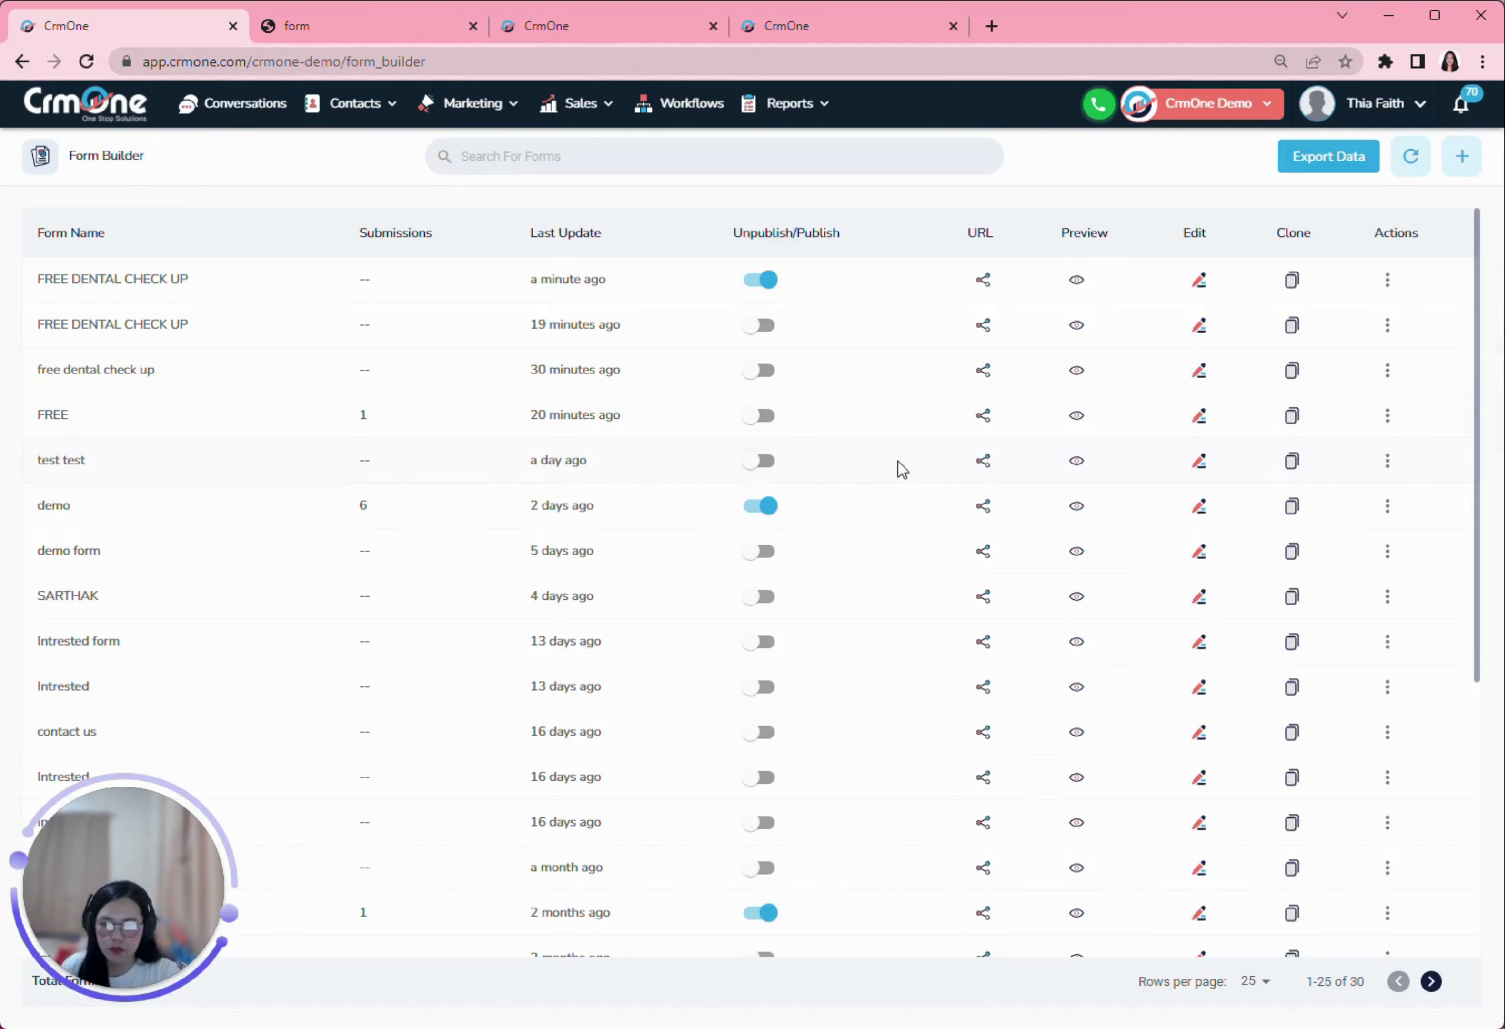
# Step: View the published form's submissions and examine the submitted contact's entry details, and return to the forms list
pyautogui.click(1387, 279)
pyautogui.click(1400, 341)
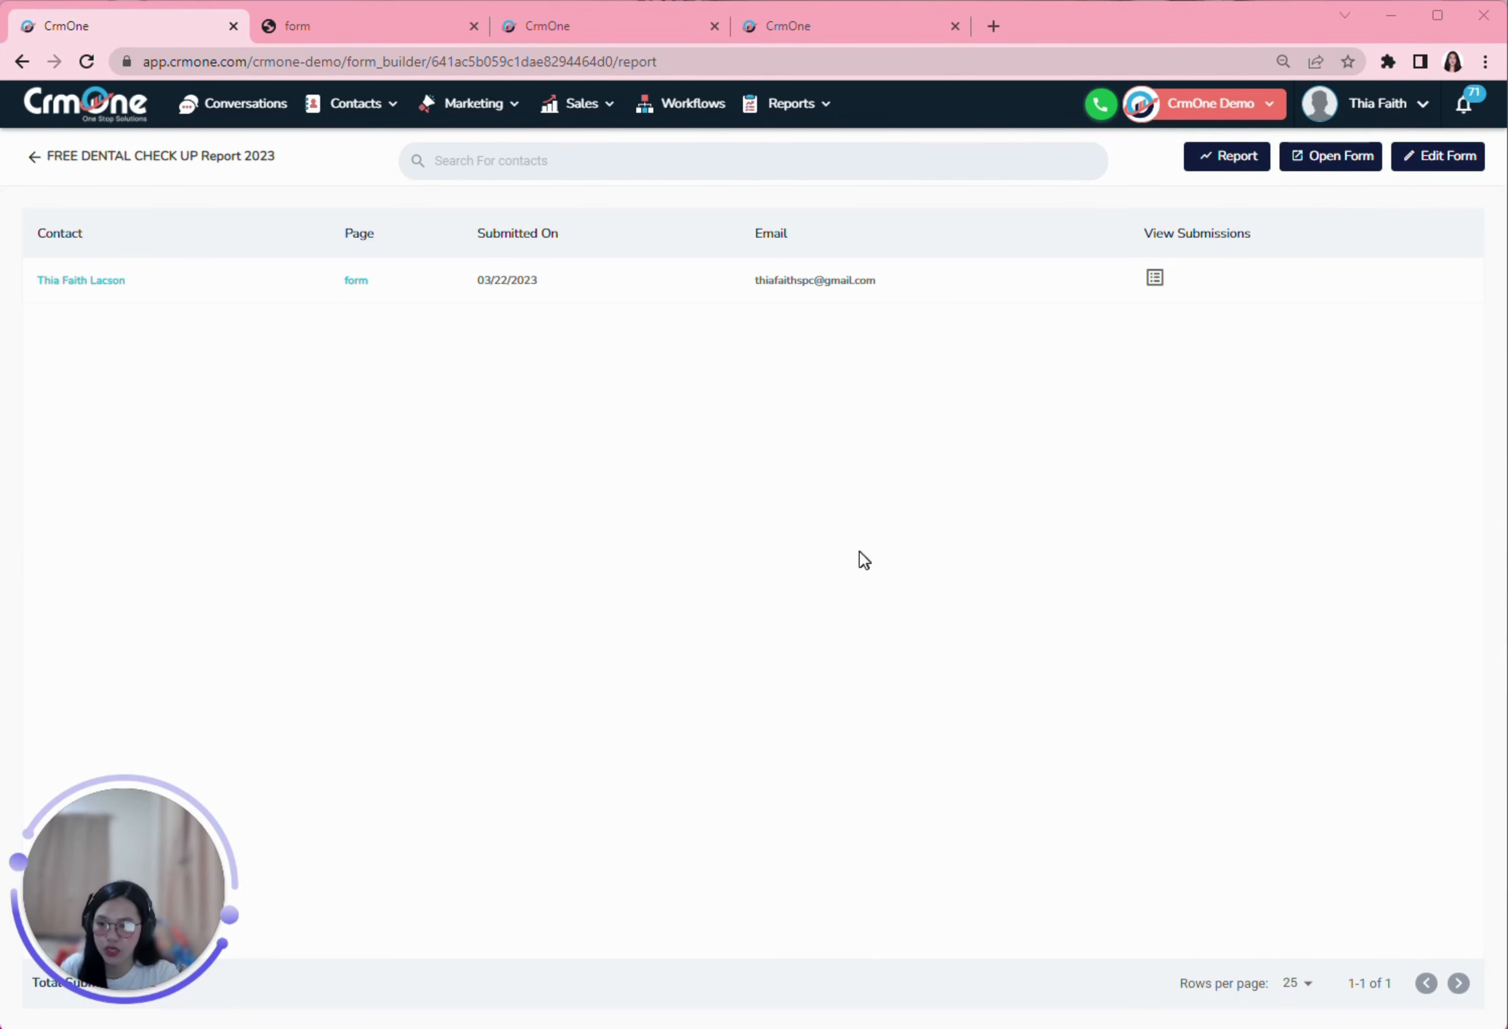
pyautogui.click(1153, 282)
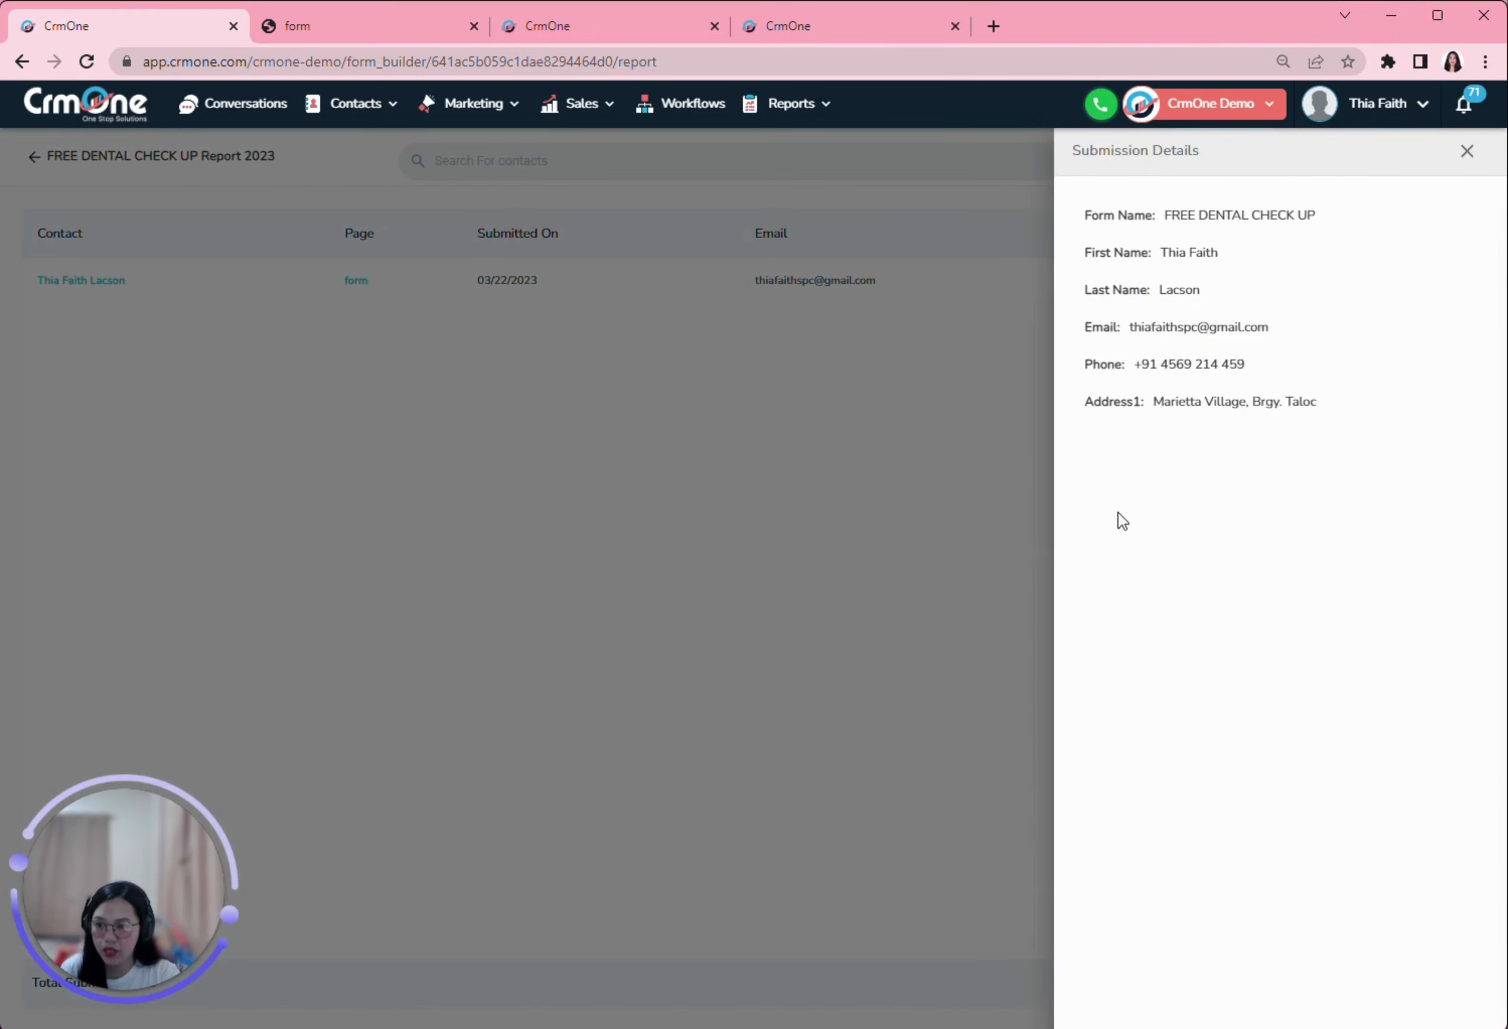
pyautogui.click(898, 577)
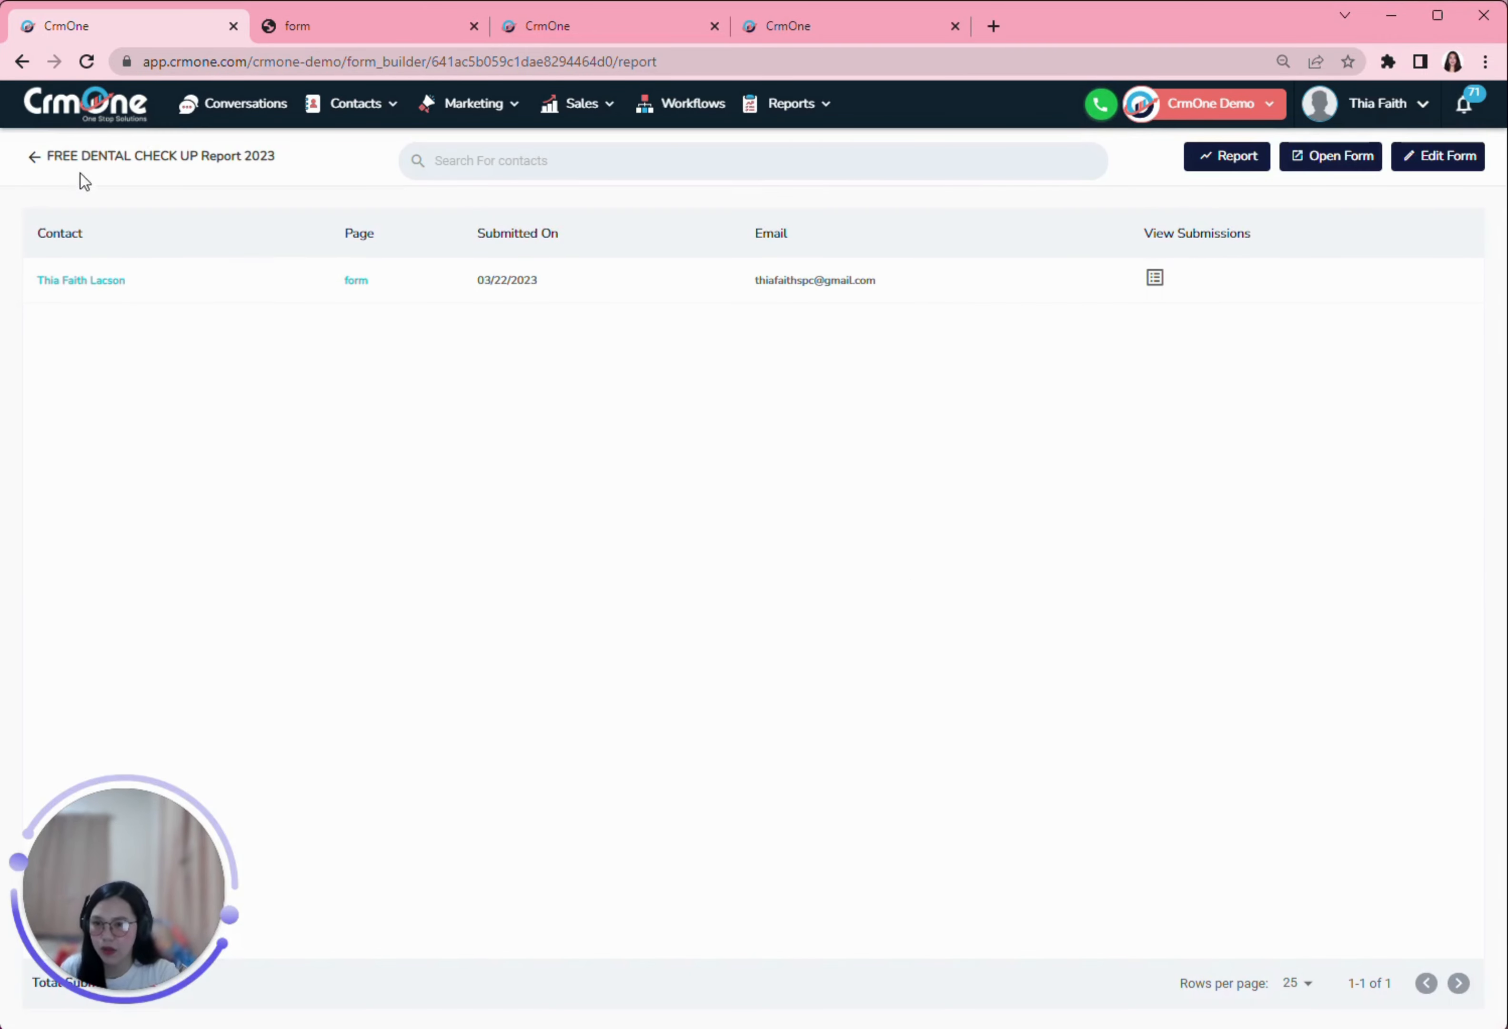
pyautogui.click(34, 156)
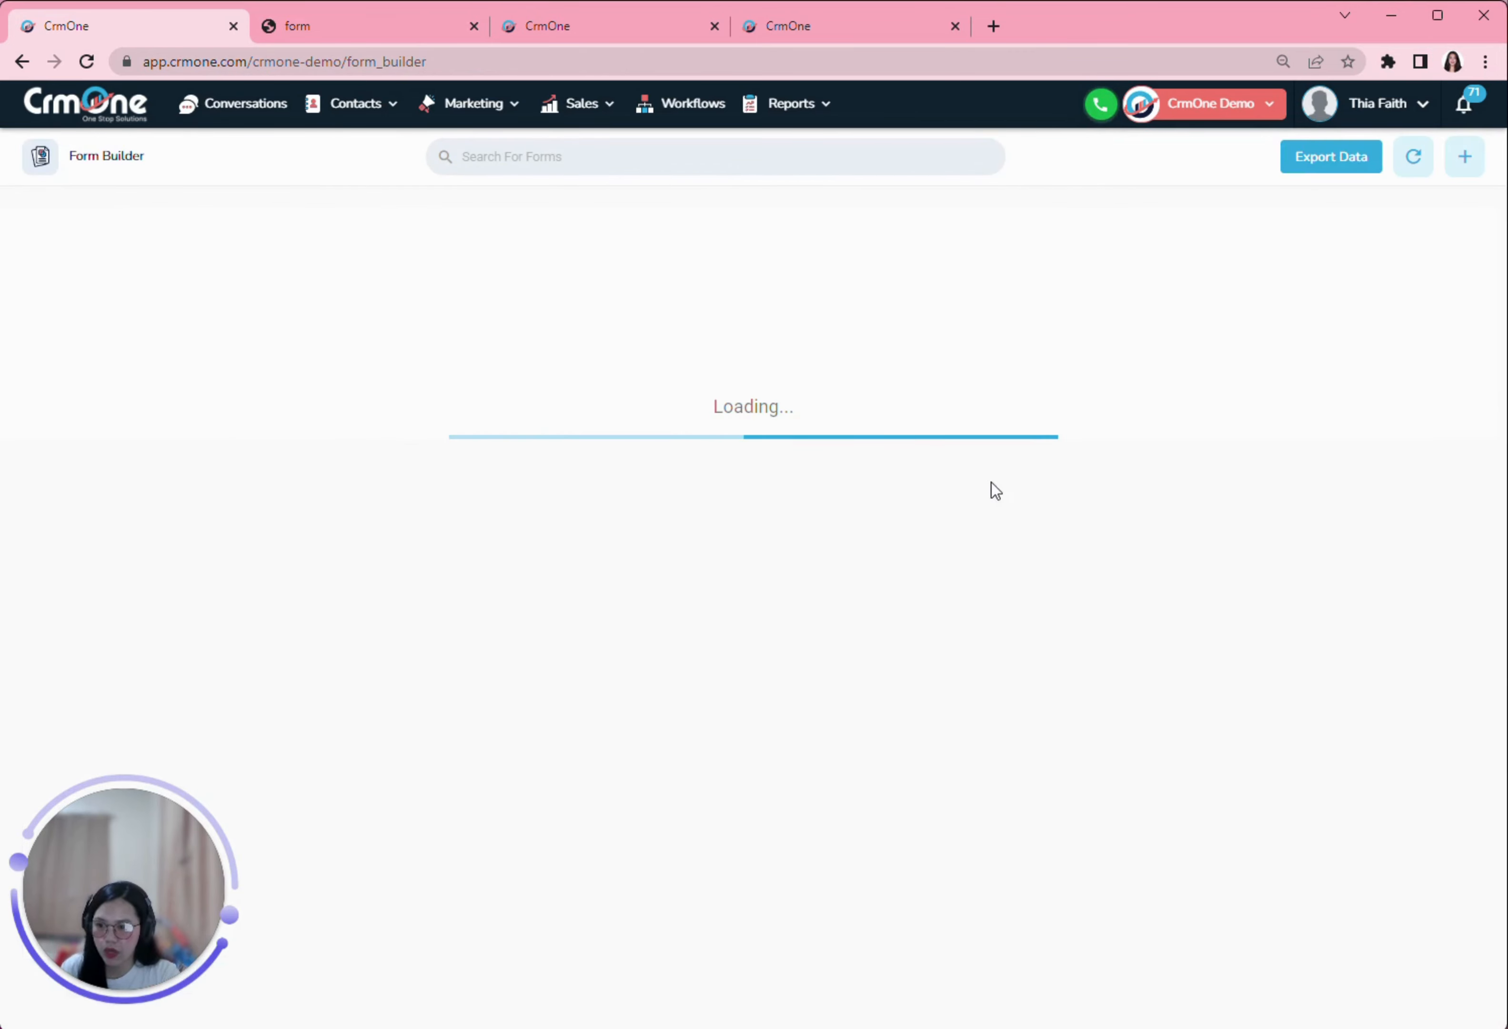
# Step: View the file formats available for exporting the published form's submissions, and close the dialog without exporting
pyautogui.click(1390, 283)
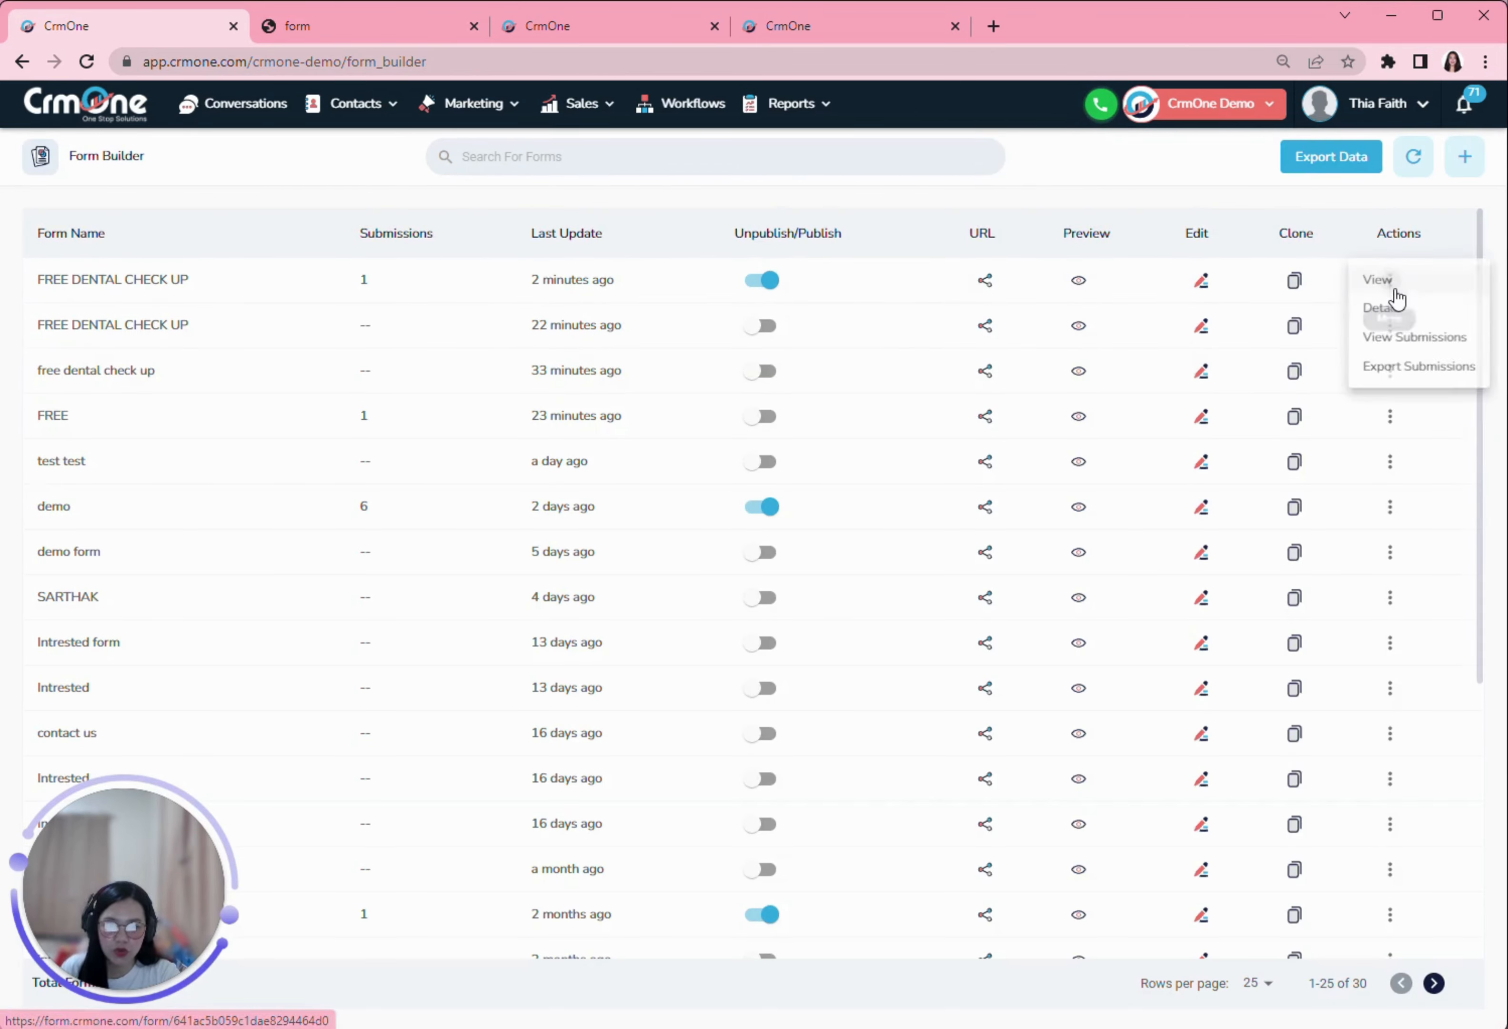
pyautogui.click(1401, 383)
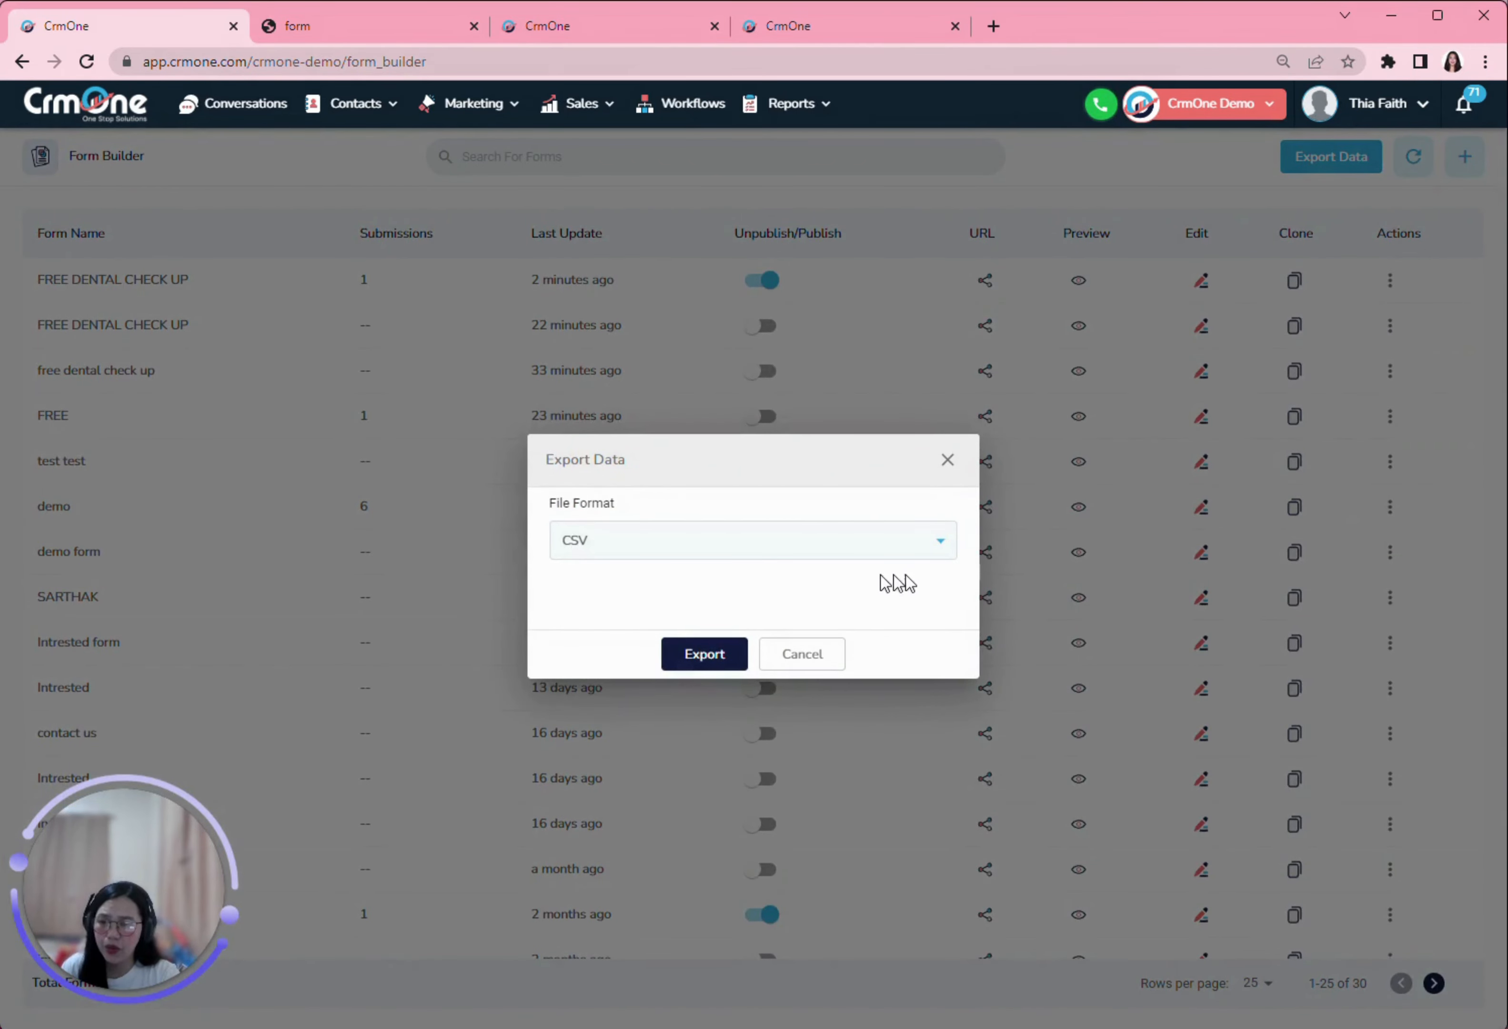
pyautogui.click(681, 554)
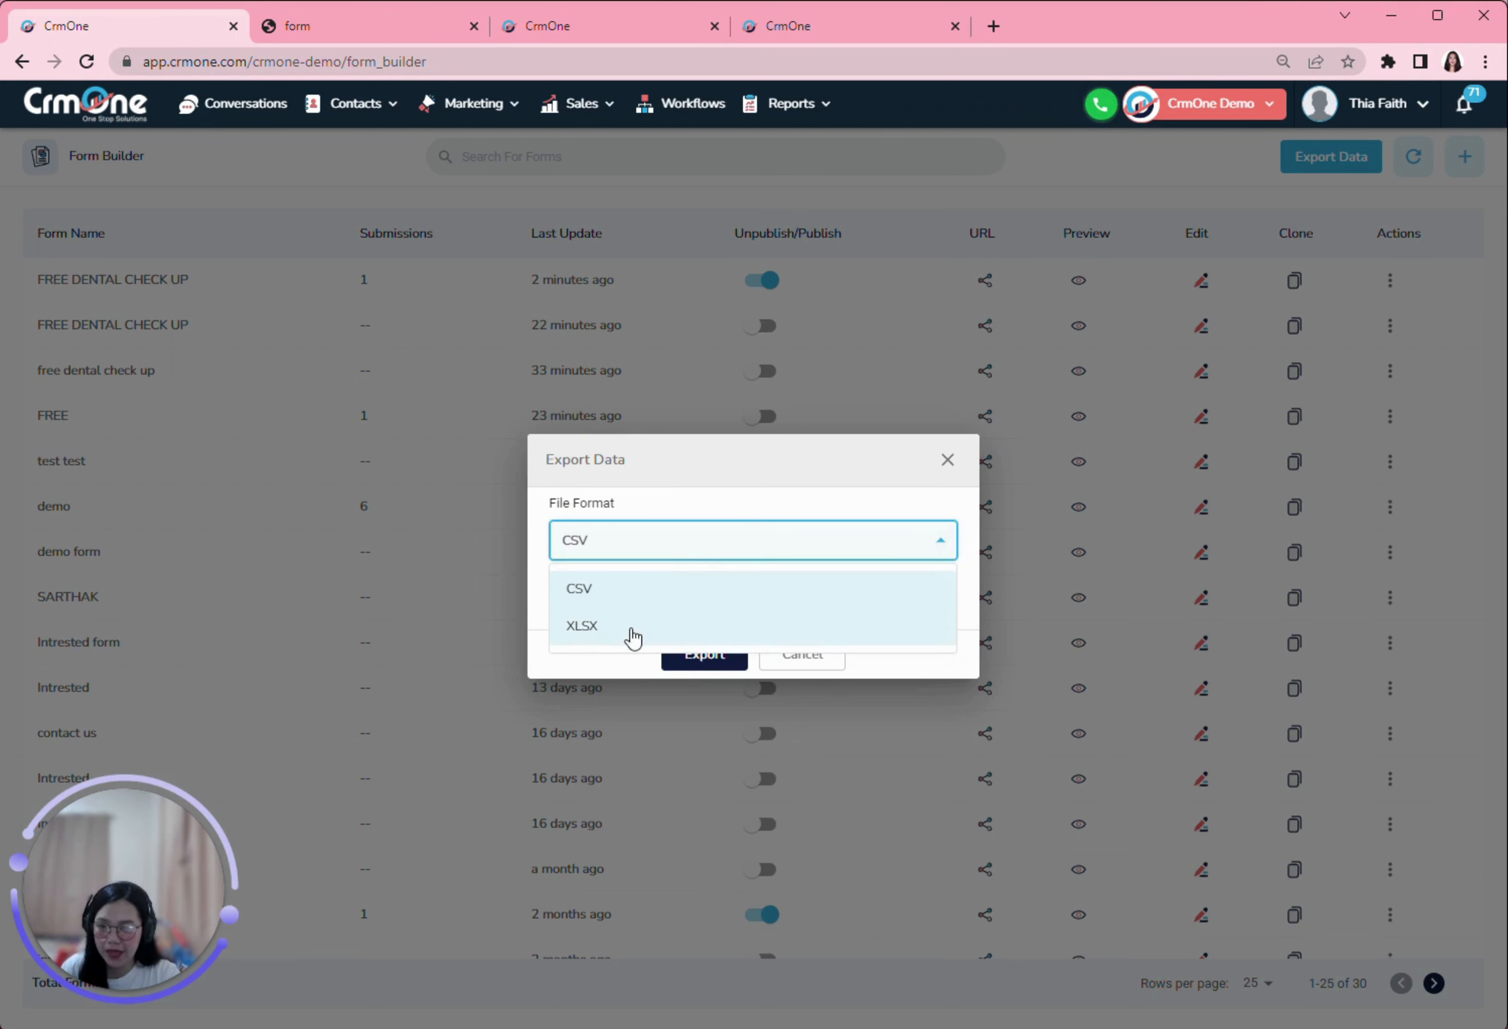
pyautogui.click(600, 655)
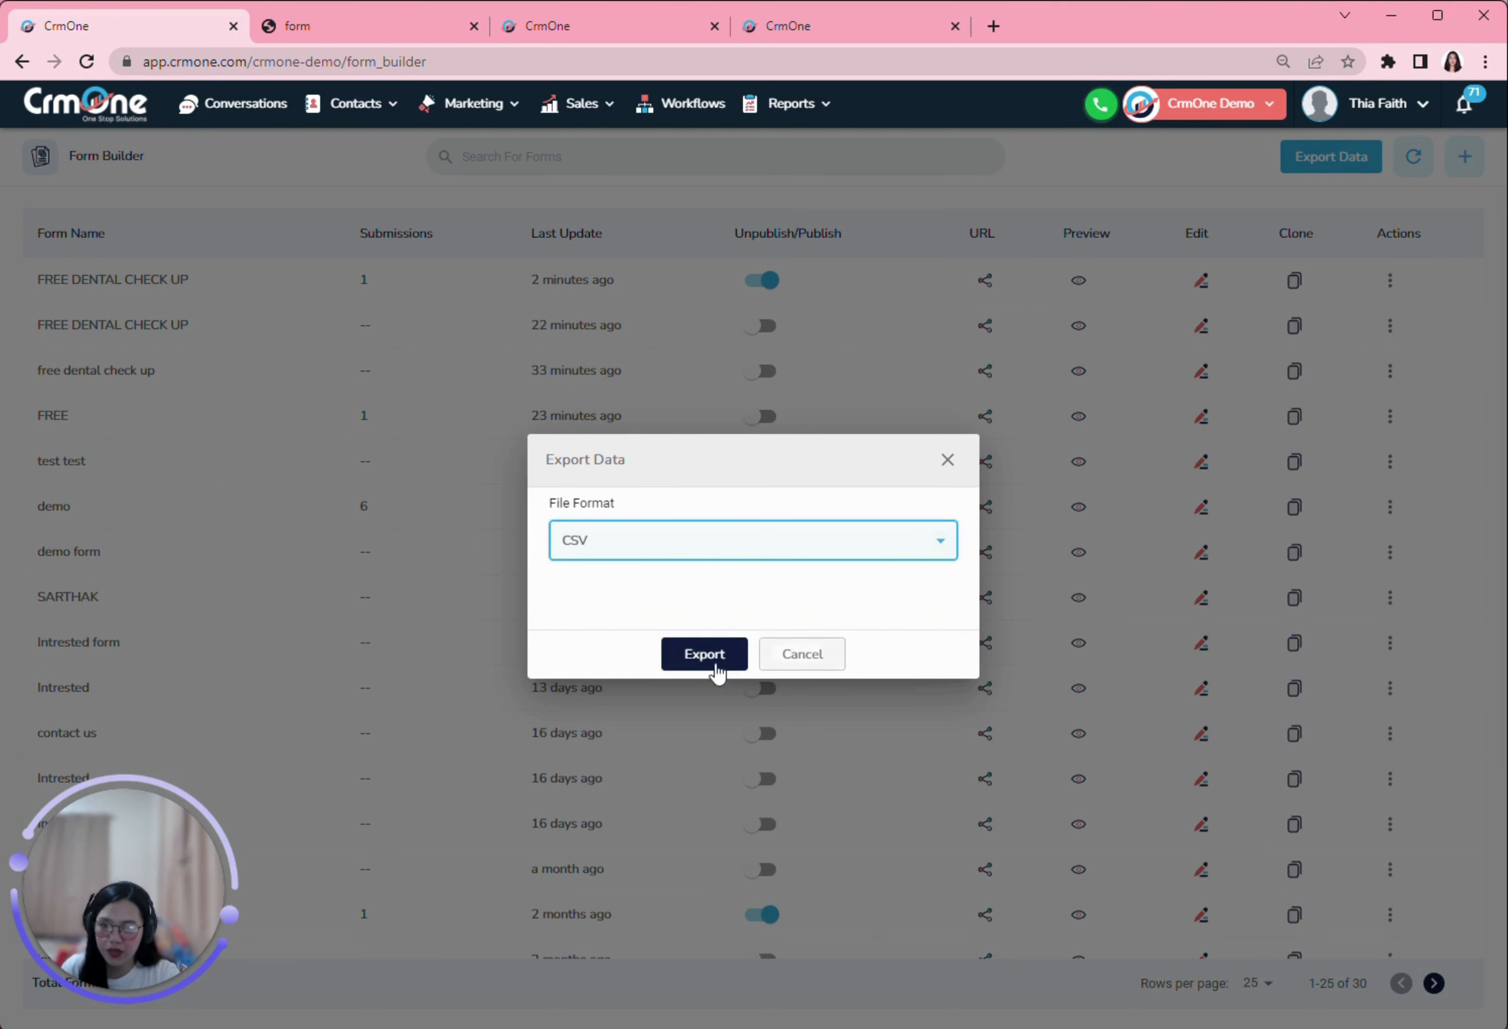
pyautogui.click(807, 669)
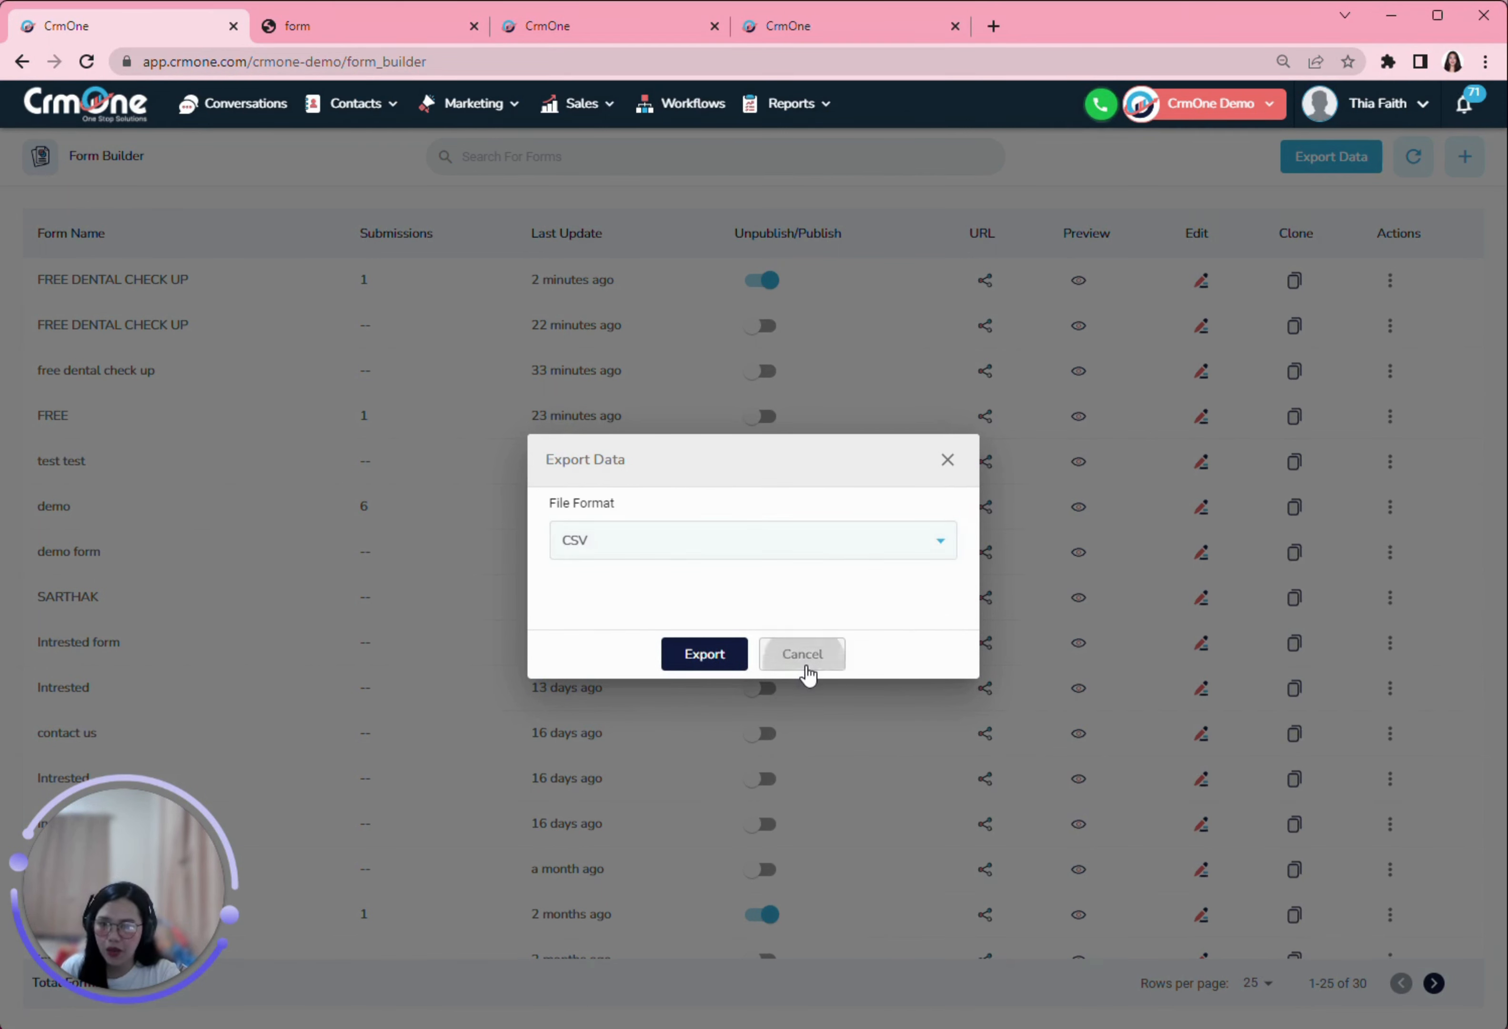
# Step: Look through the forms list and view the file formats for exporting its data, closing the dialog without exporting
pyautogui.scroll(-7, 448, 748)
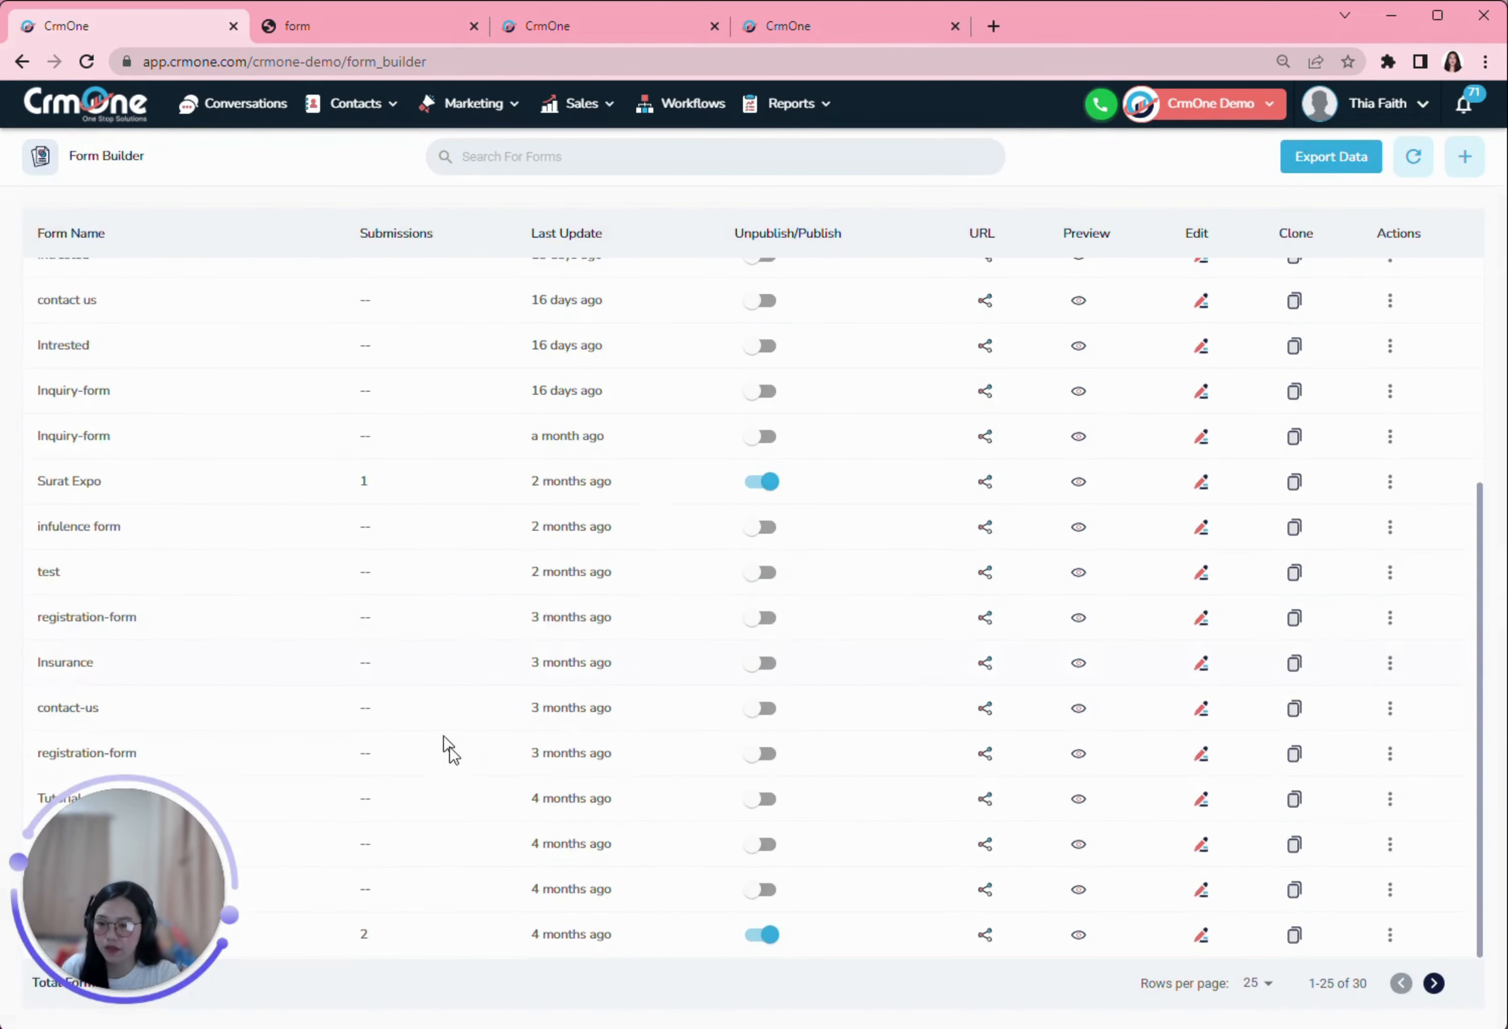
pyautogui.scroll(7, 559, 734)
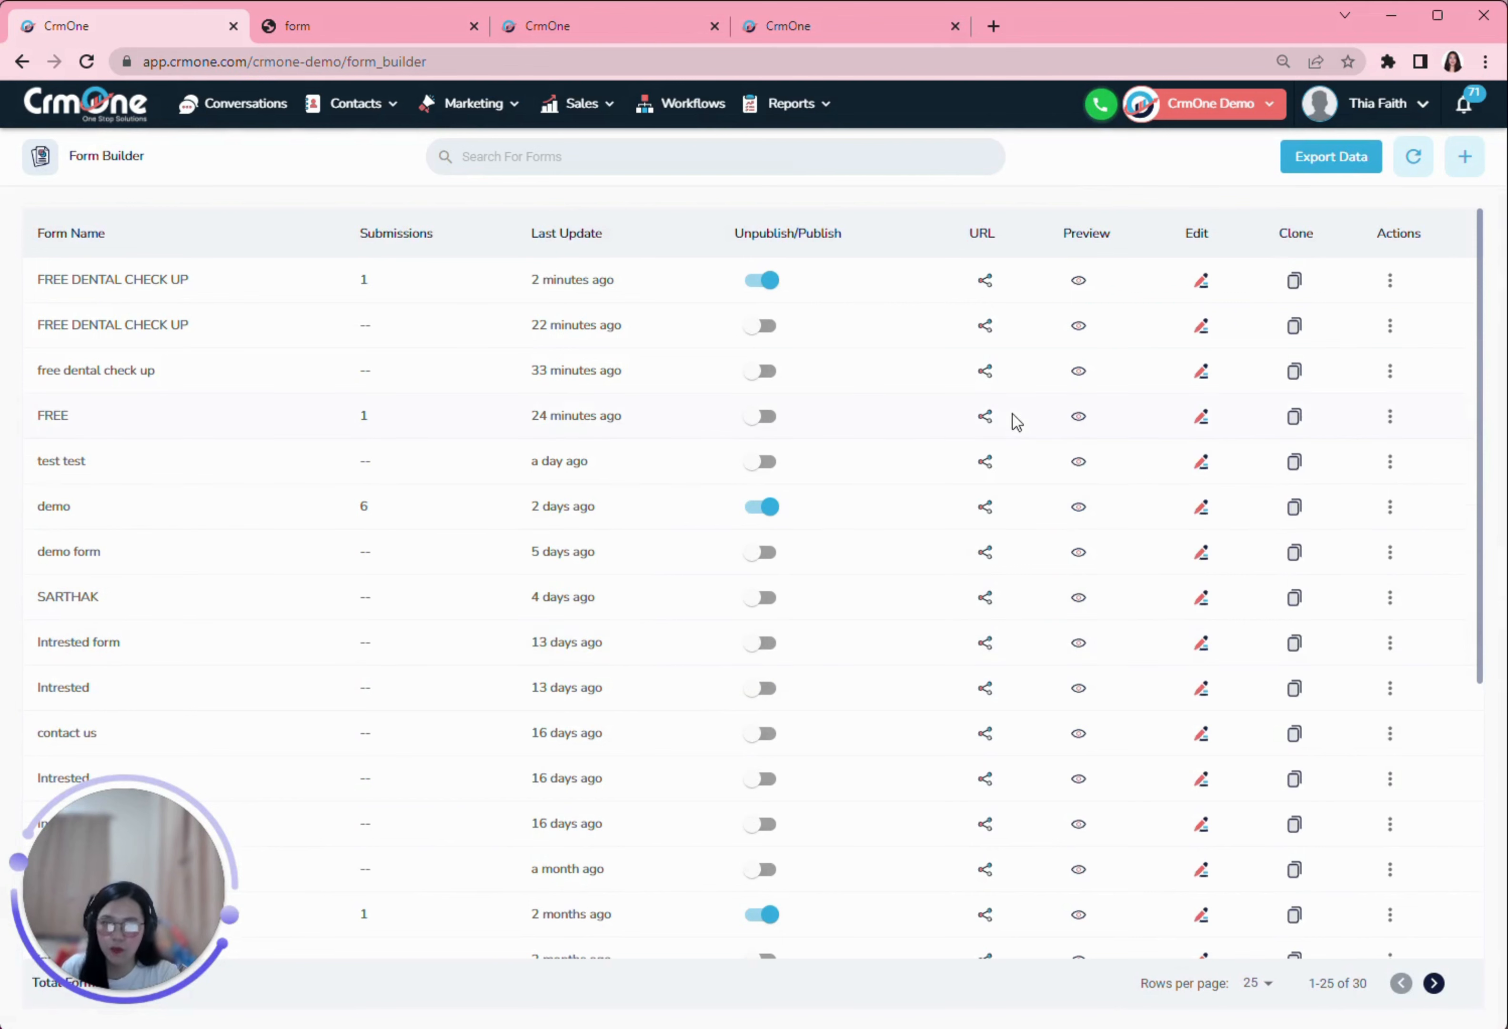
pyautogui.click(1337, 163)
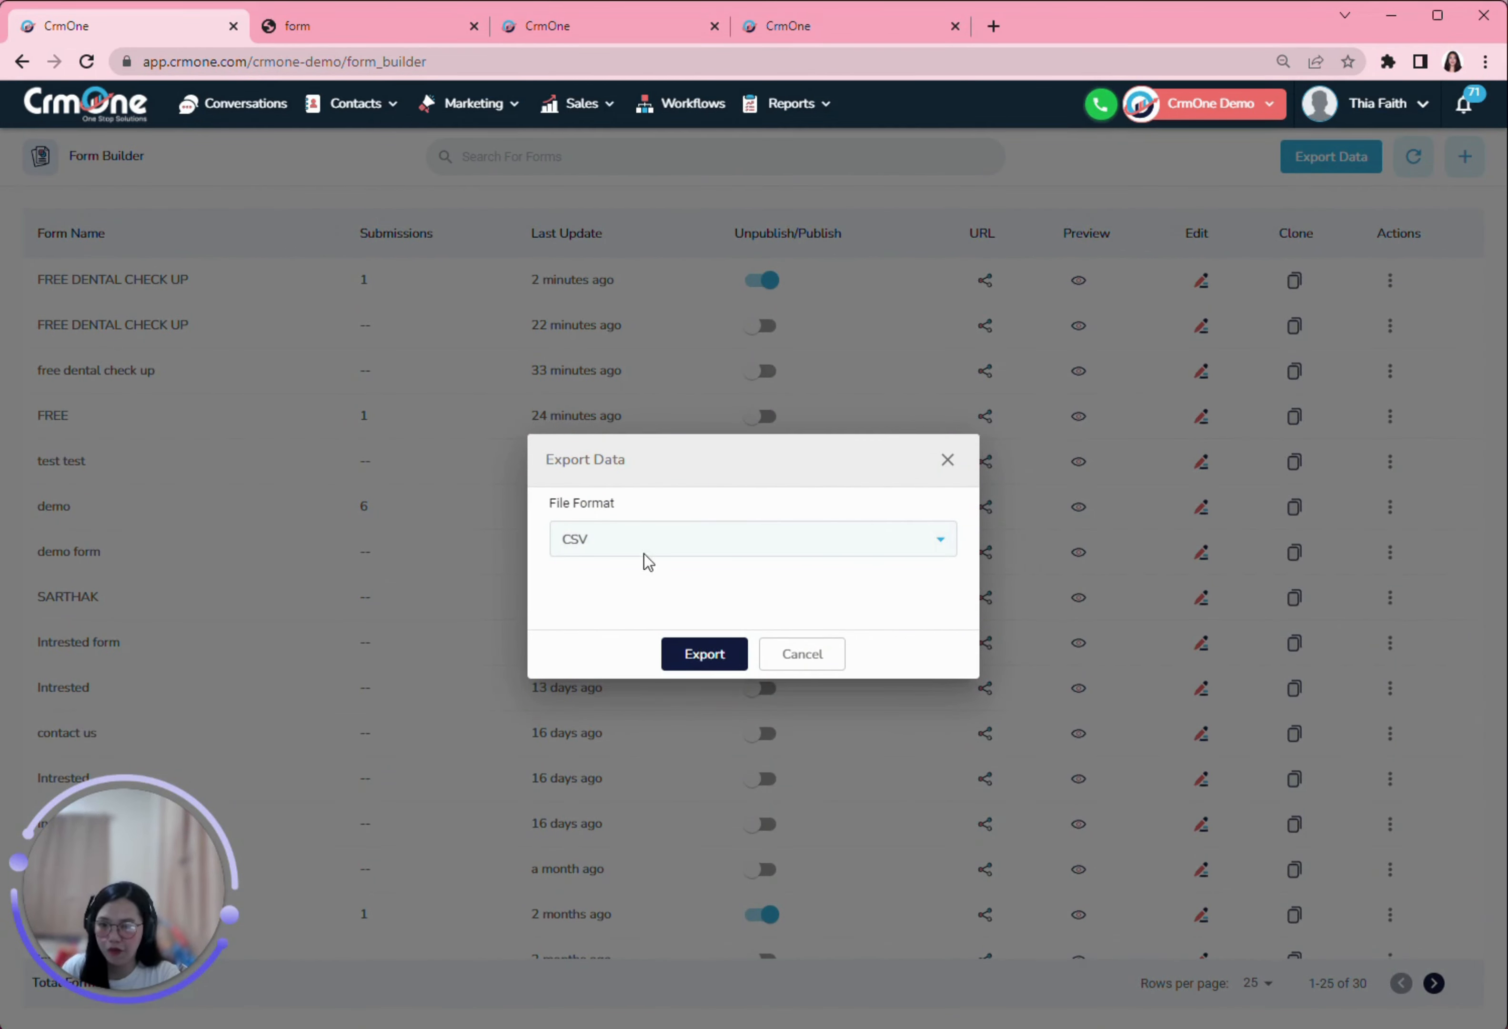
pyautogui.click(637, 542)
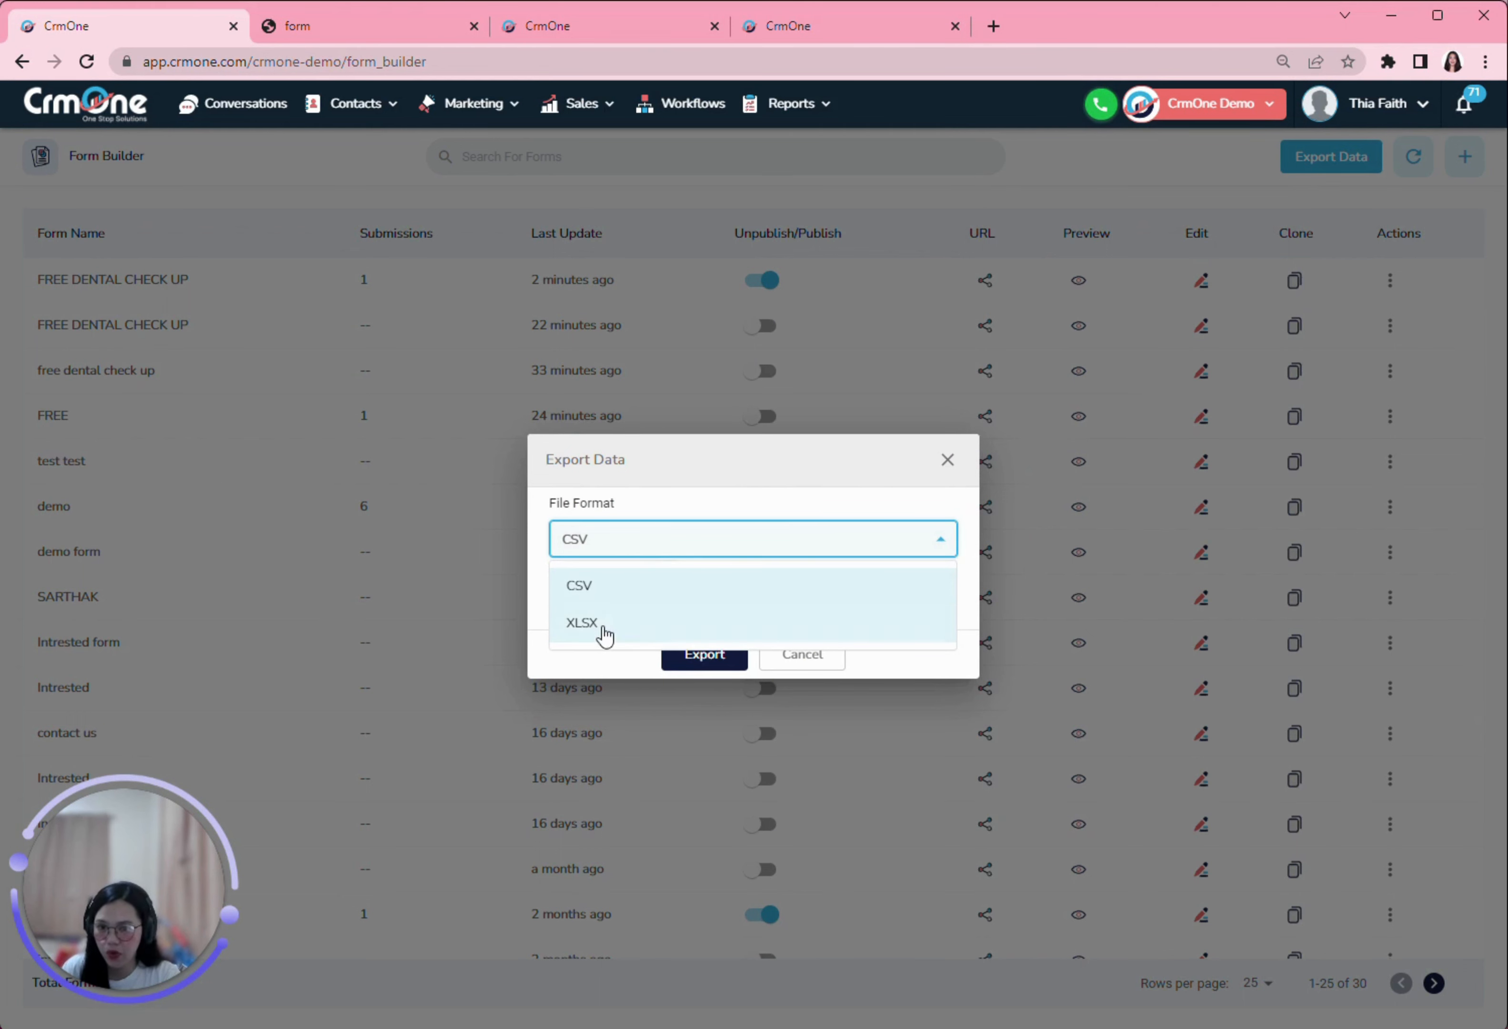
pyautogui.click(586, 666)
pyautogui.click(801, 663)
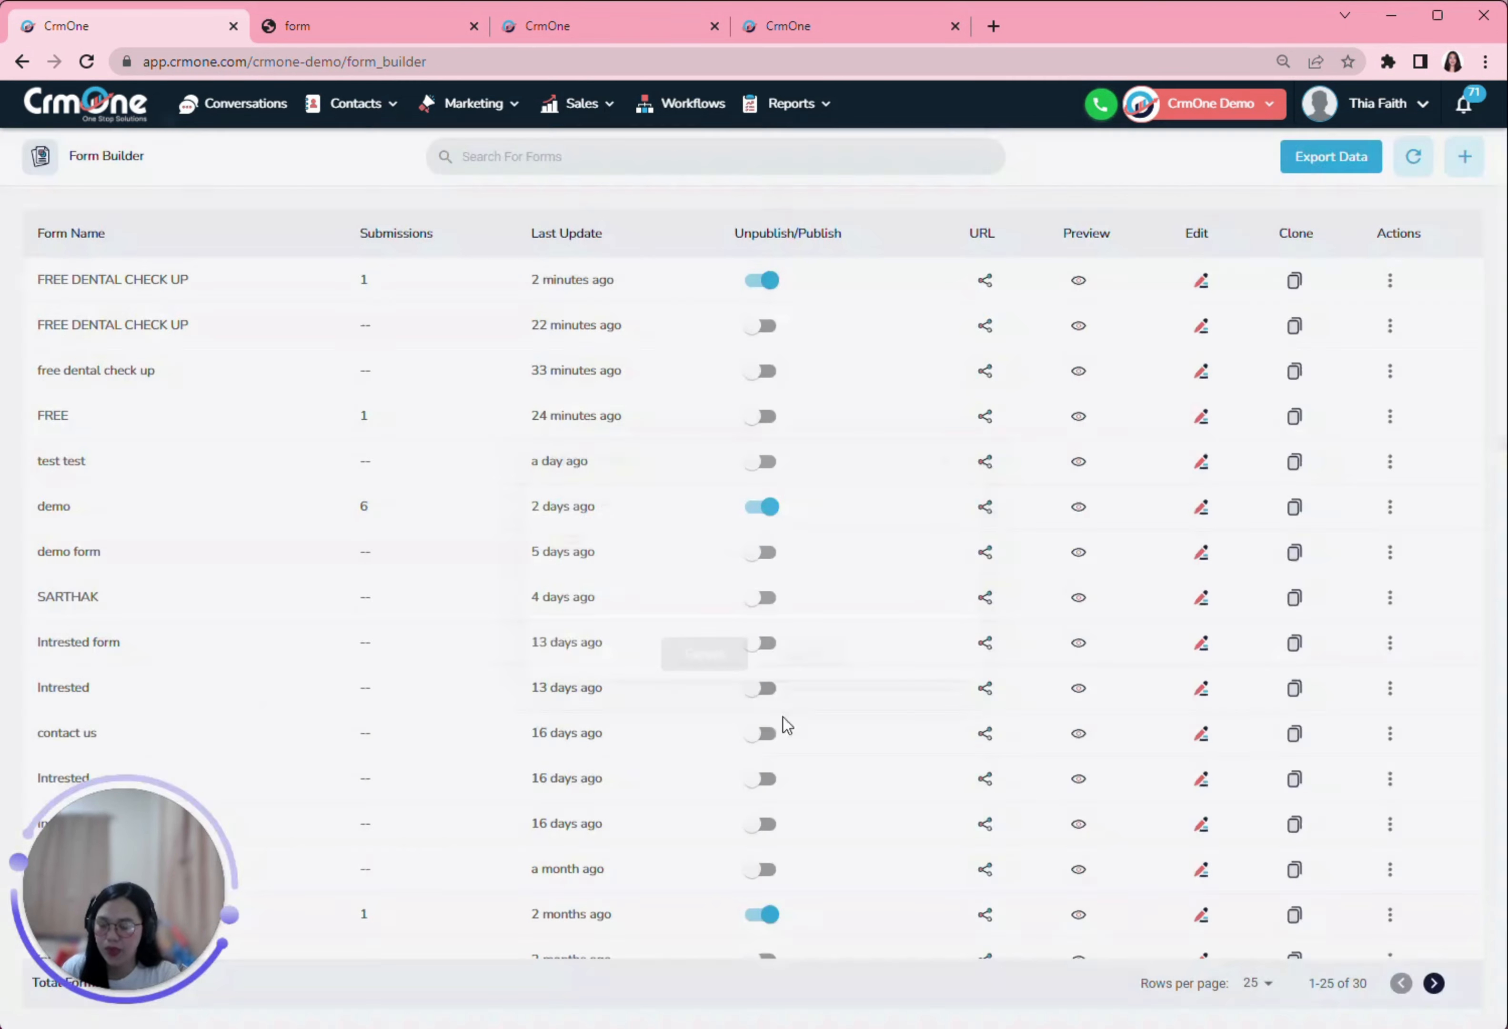